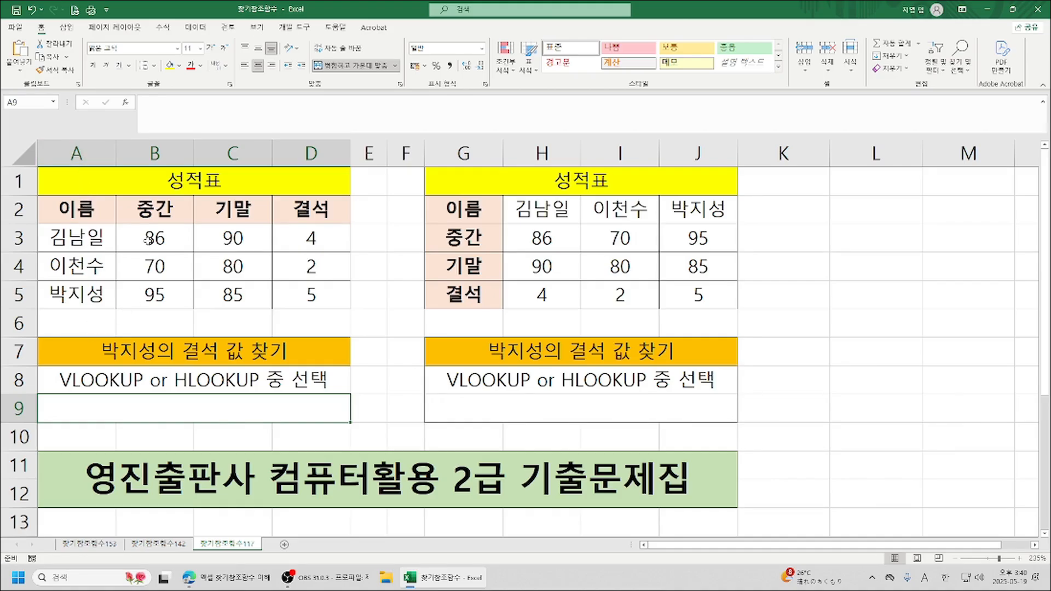
pyautogui.click(156, 250)
pyautogui.click(235, 241)
pyautogui.click(313, 243)
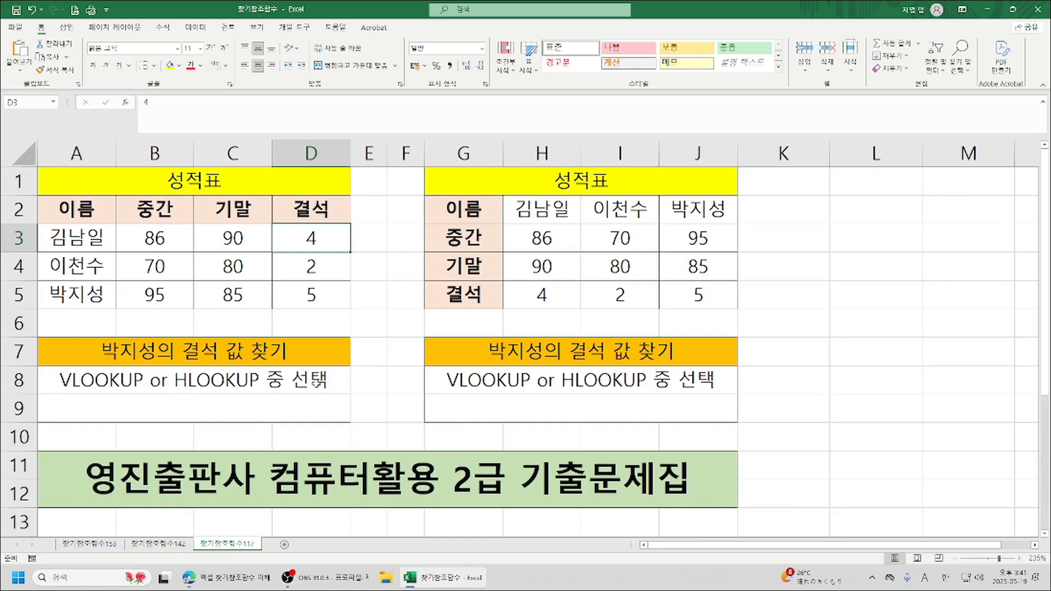
# Start a VLOOKUP function in cell A9 with lookup value A5 and table array A3:D5.
pyautogui.click(180, 413)
pyautogui.write('=')
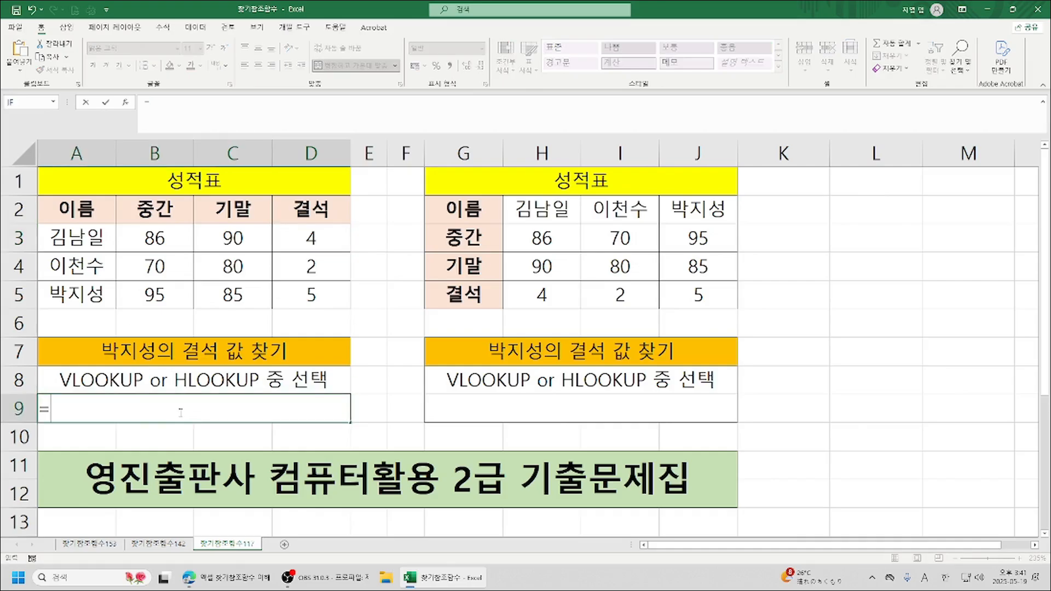
pyautogui.write('v')
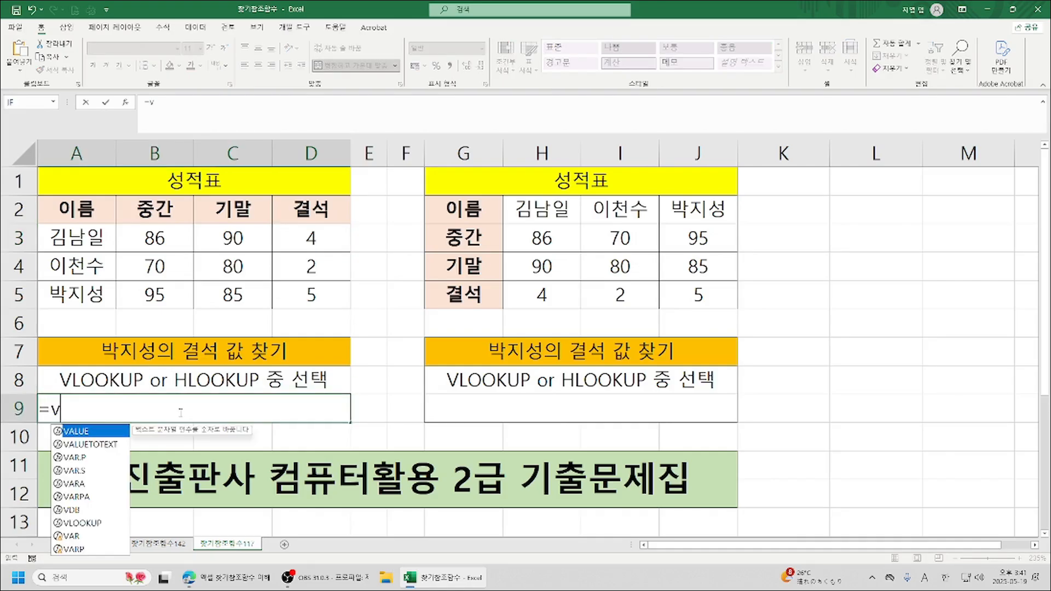
pyautogui.doubleClick(89, 523)
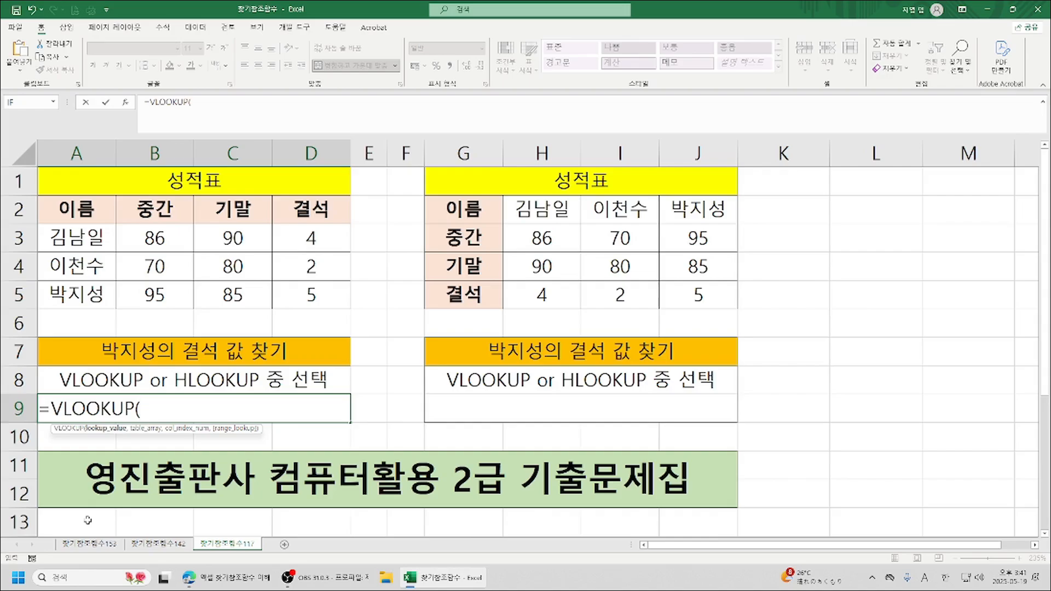
pyautogui.click(126, 102)
pyautogui.moveTo(759, 139); pyautogui.dragTo(510, 166)
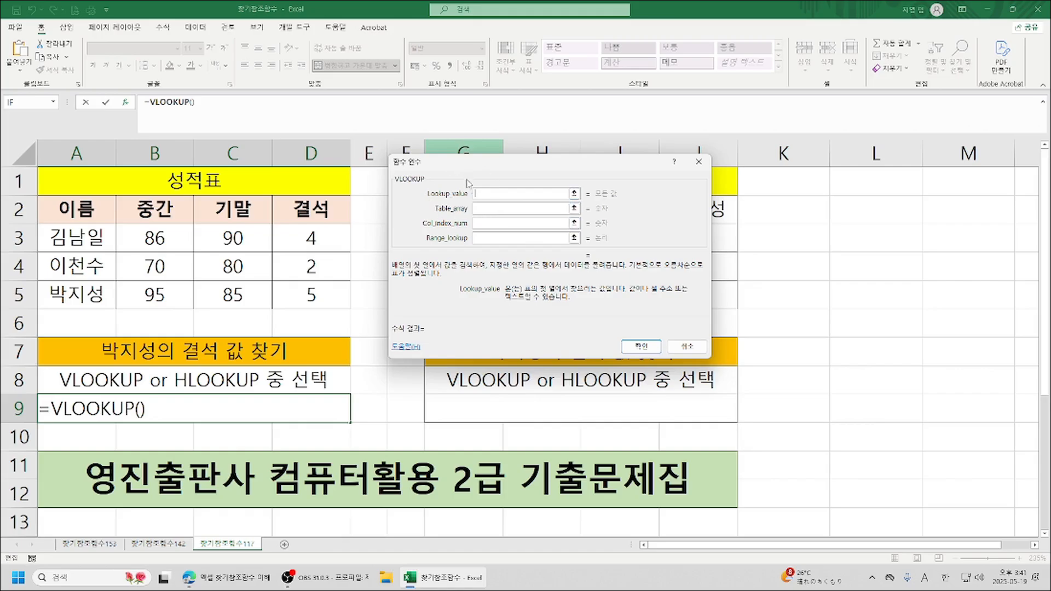
pyautogui.click(75, 296)
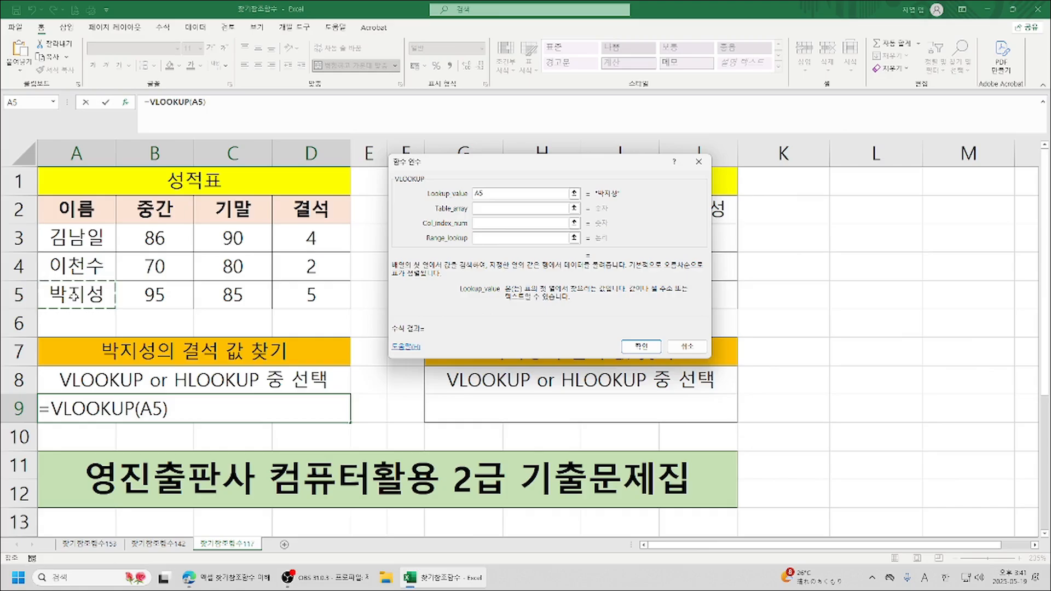
pyautogui.press('Tab')
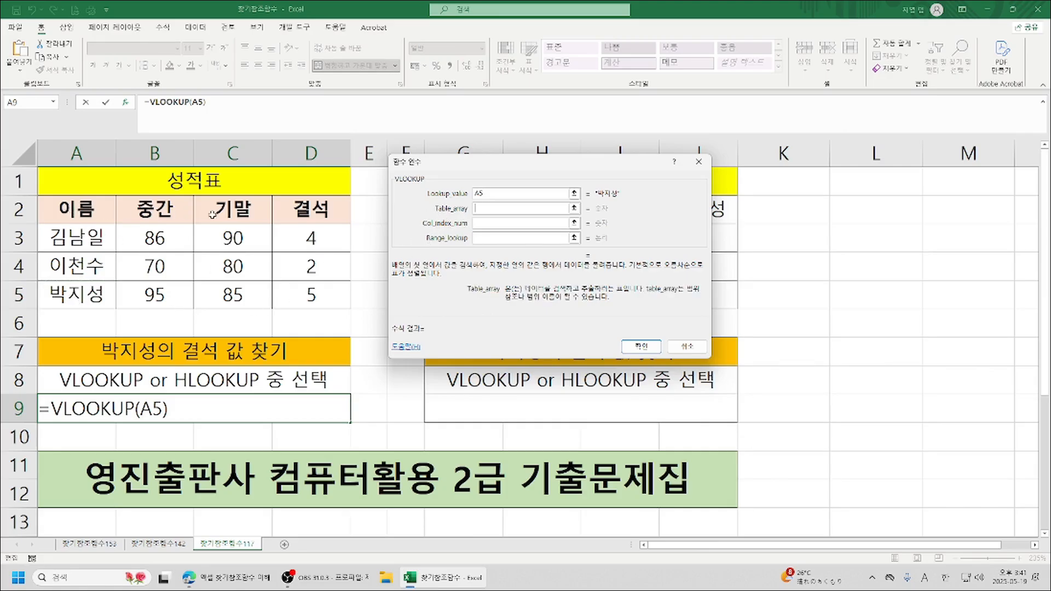
pyautogui.click(64, 245)
pyautogui.moveTo(64, 246); pyautogui.dragTo(311, 297)
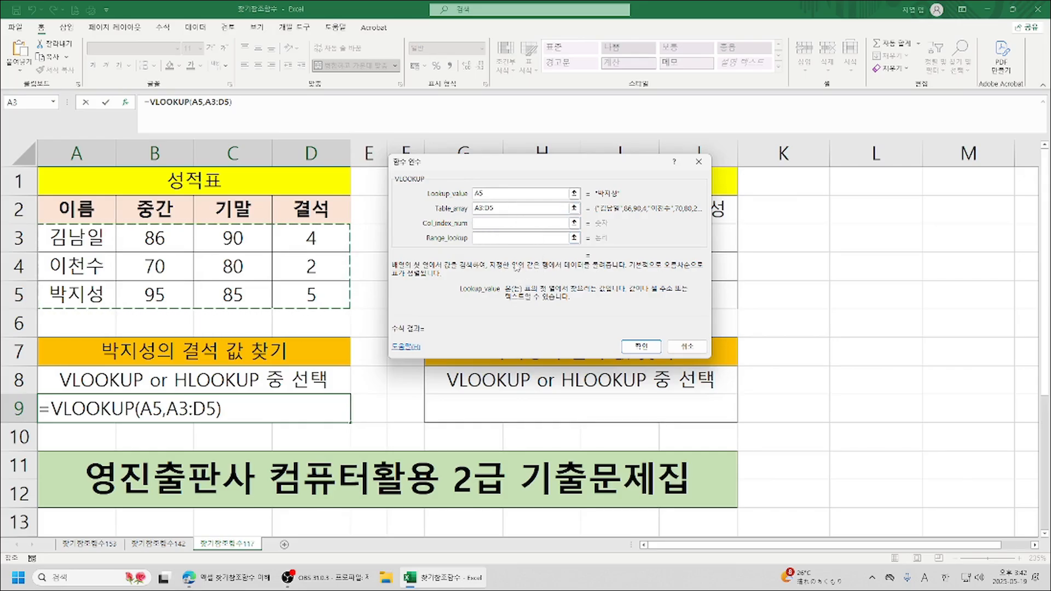
# Complete the A9 VLOOKUP with column index number 4 and range lookup 1.
pyautogui.click(495, 221)
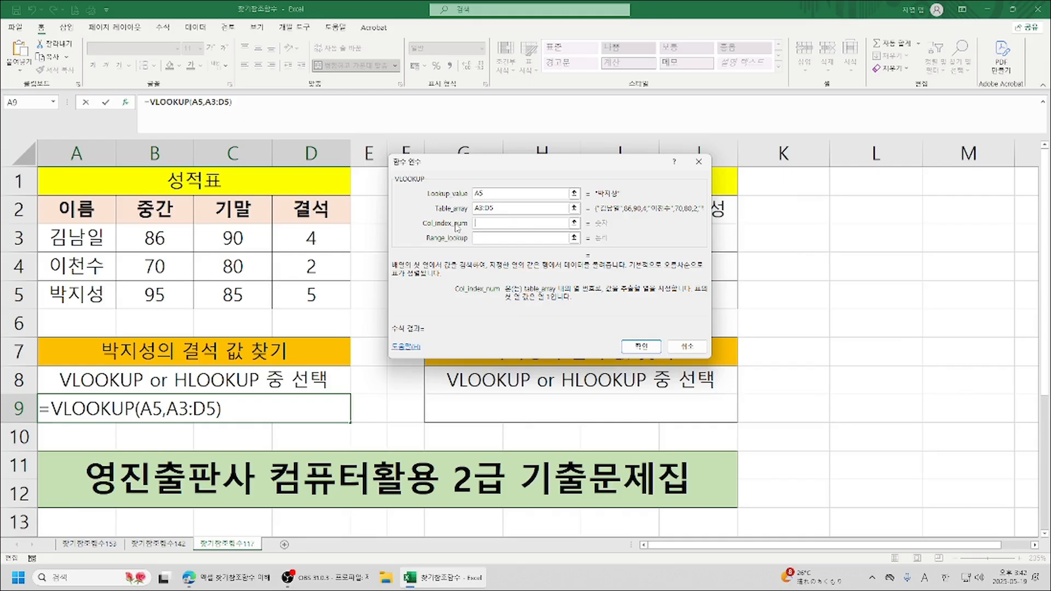
pyautogui.write('4')
pyautogui.click(486, 240)
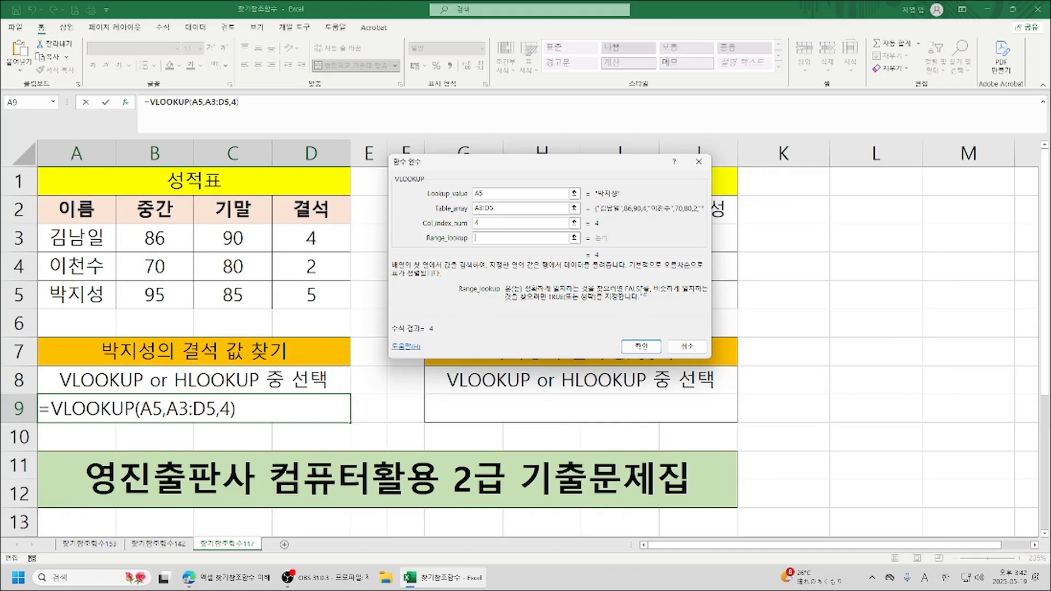
pyautogui.write('0')
pyautogui.press('BackSpace')
pyautogui.write('1')
pyautogui.press('BackSpace')
pyautogui.write('1')
pyautogui.click(644, 347)
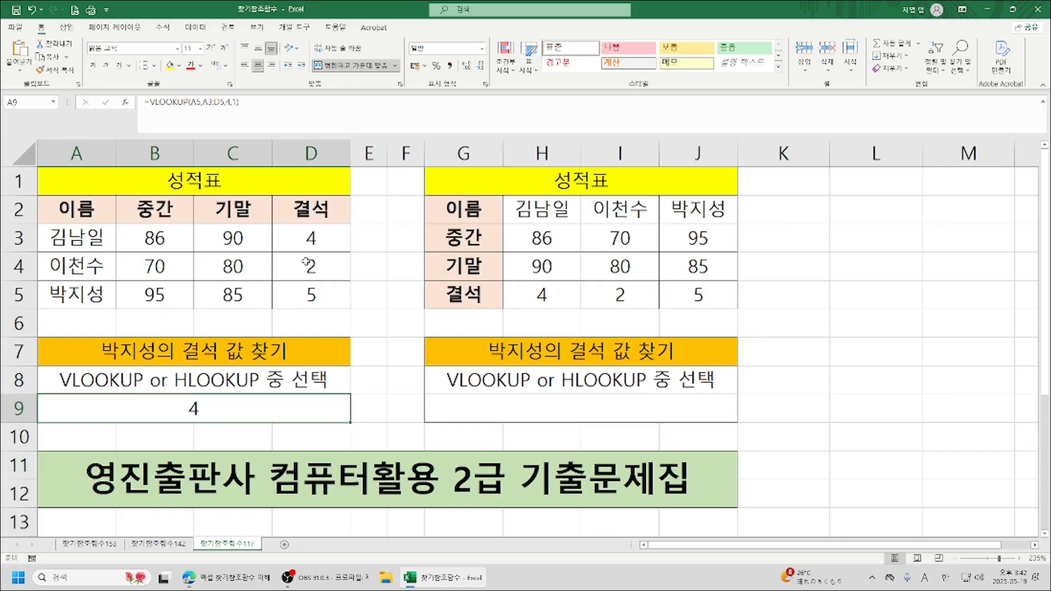
# Change the range lookup argument of the VLOOKUP in A9 to 0.
pyautogui.click(126, 103)
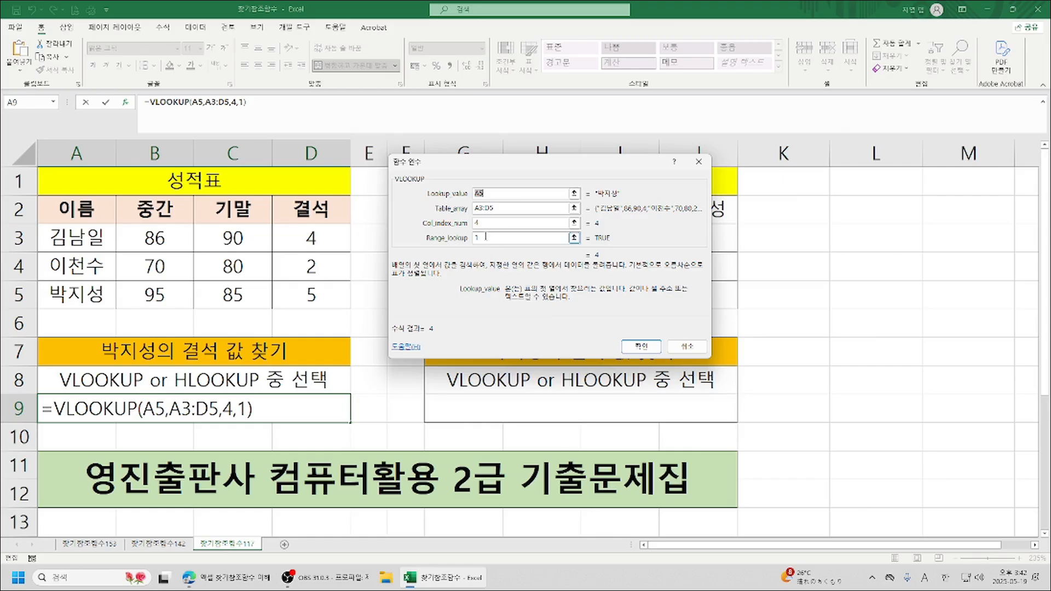
pyautogui.click(484, 237)
pyautogui.press('BackSpace')
pyautogui.write('0')
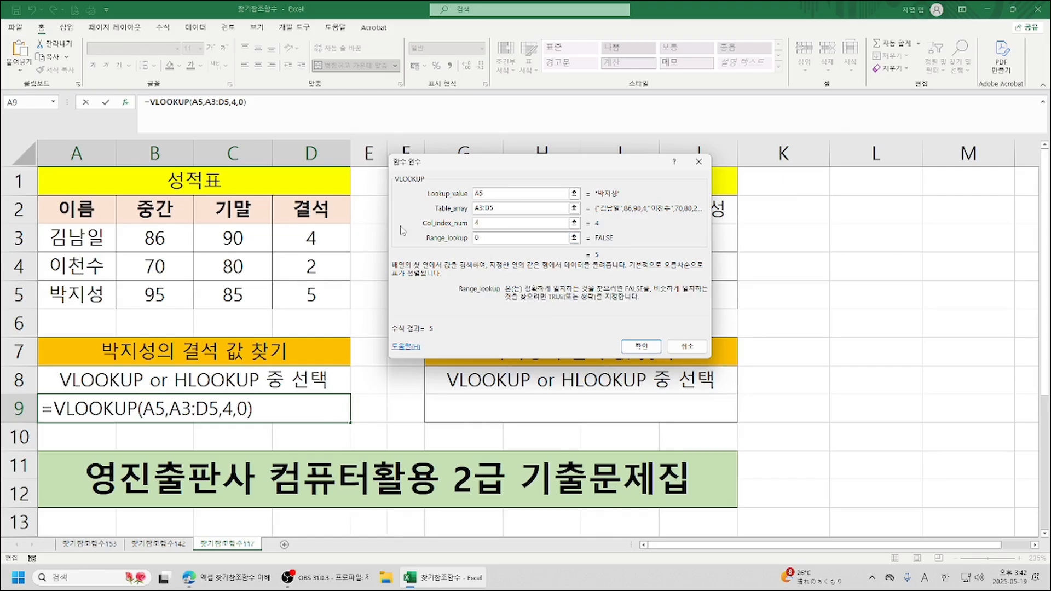
pyautogui.click(636, 347)
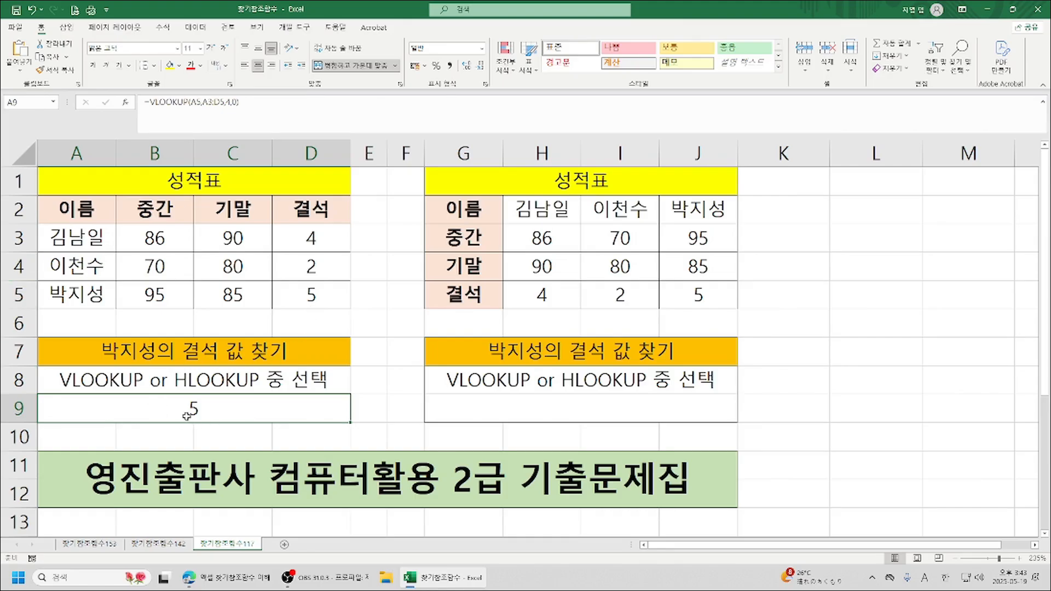
pyautogui.click(125, 102)
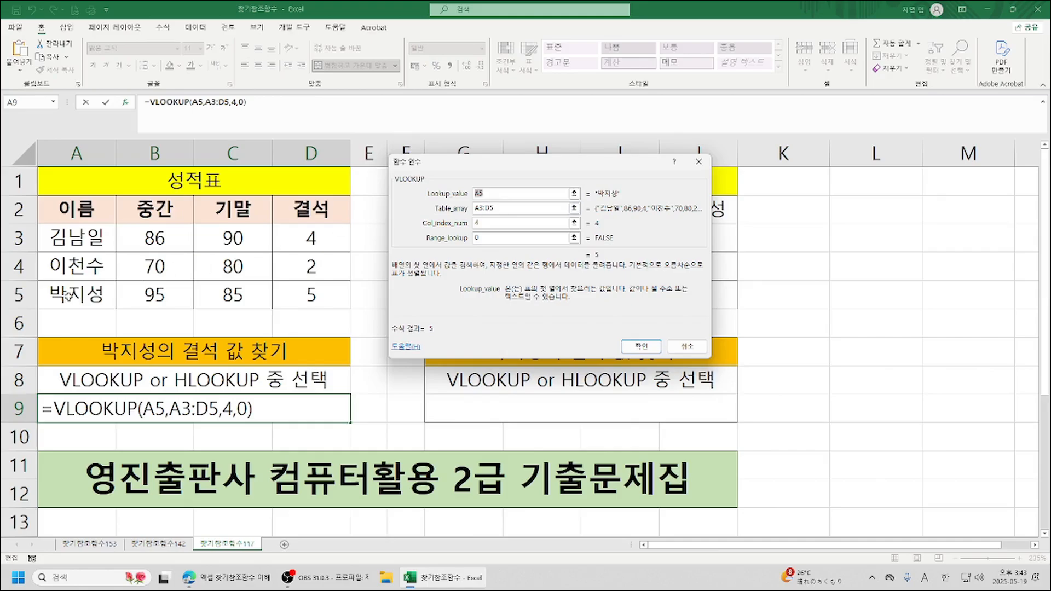
pyautogui.click(699, 350)
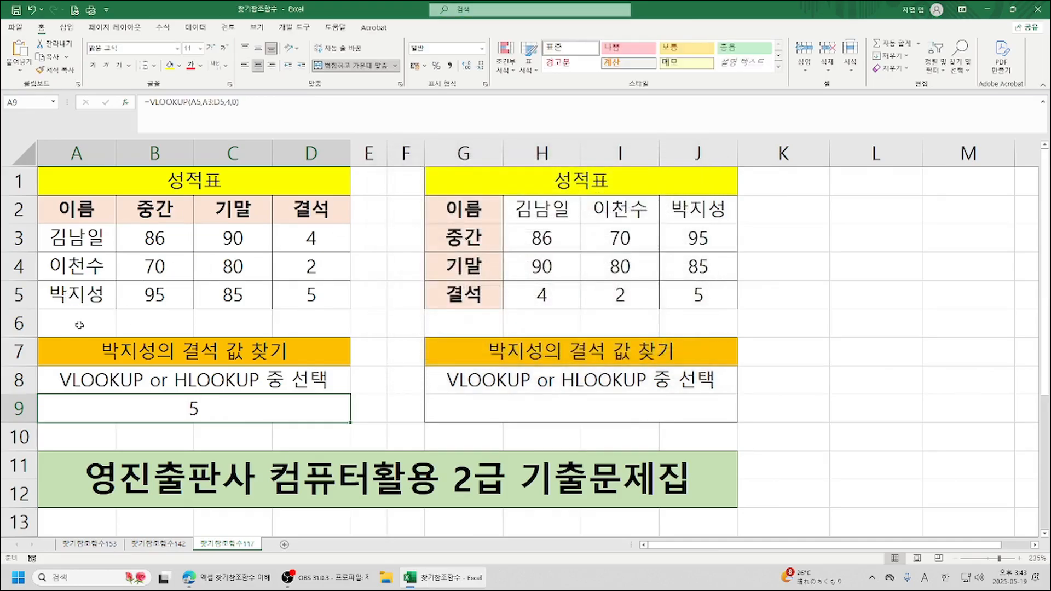
# Apply list data validation (목록) to cell A6 with the names in A3:A5 as its source.
pyautogui.click(79, 324)
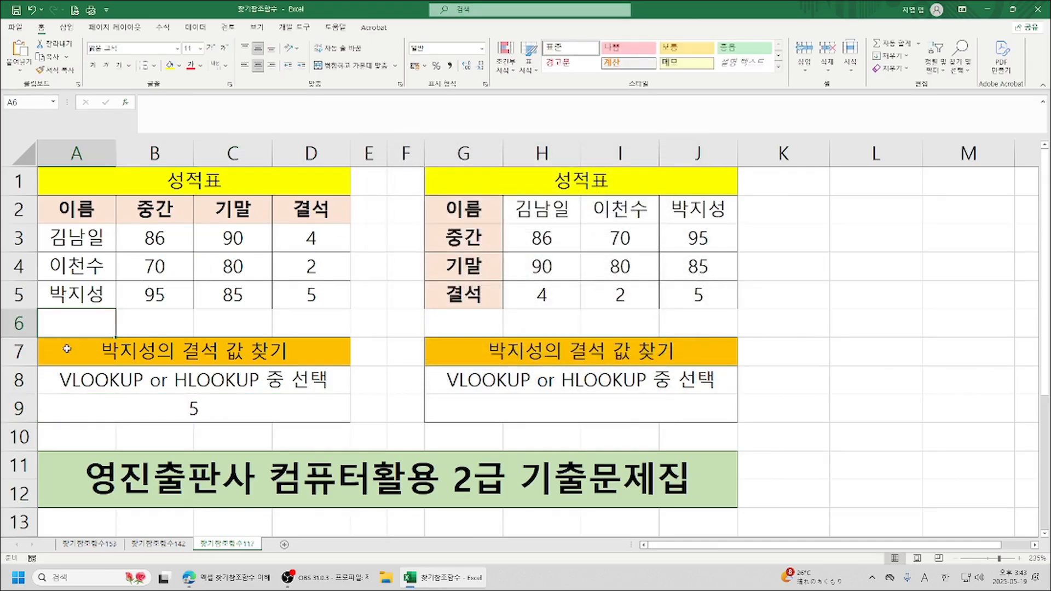
pyautogui.click(196, 29)
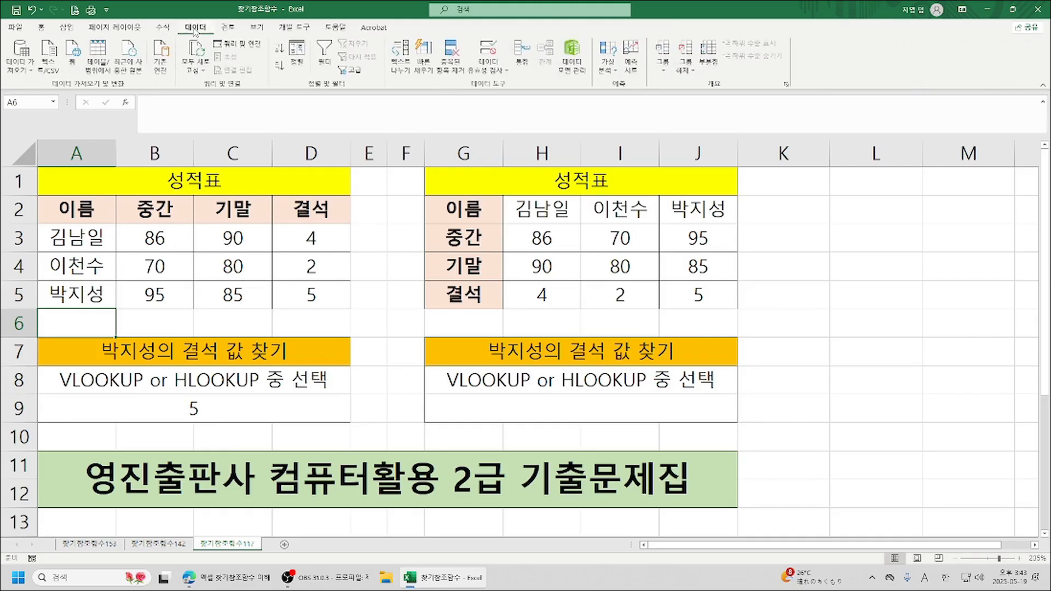
pyautogui.click(493, 73)
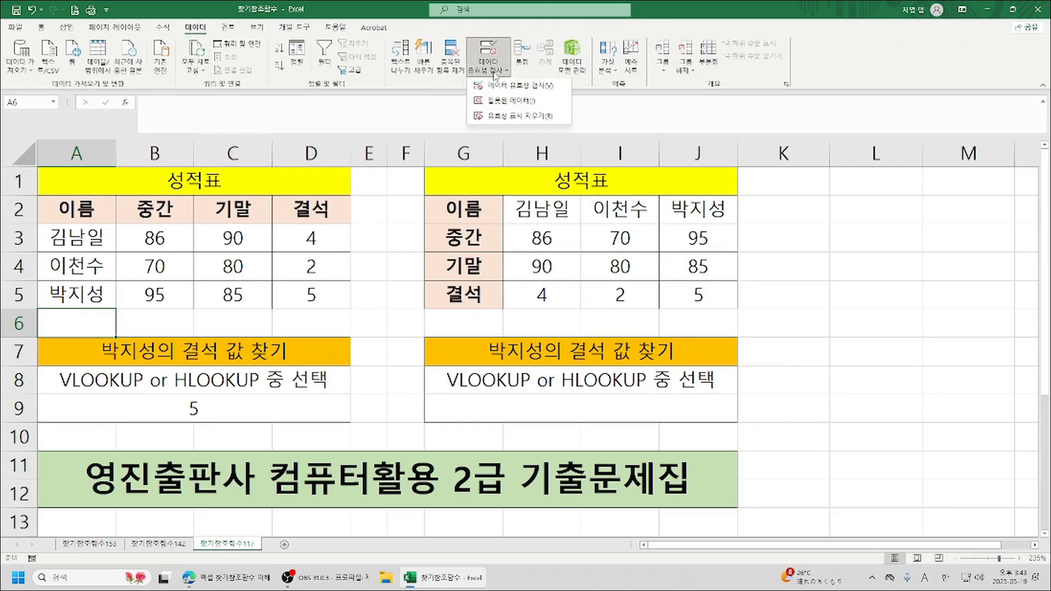
pyautogui.click(526, 86)
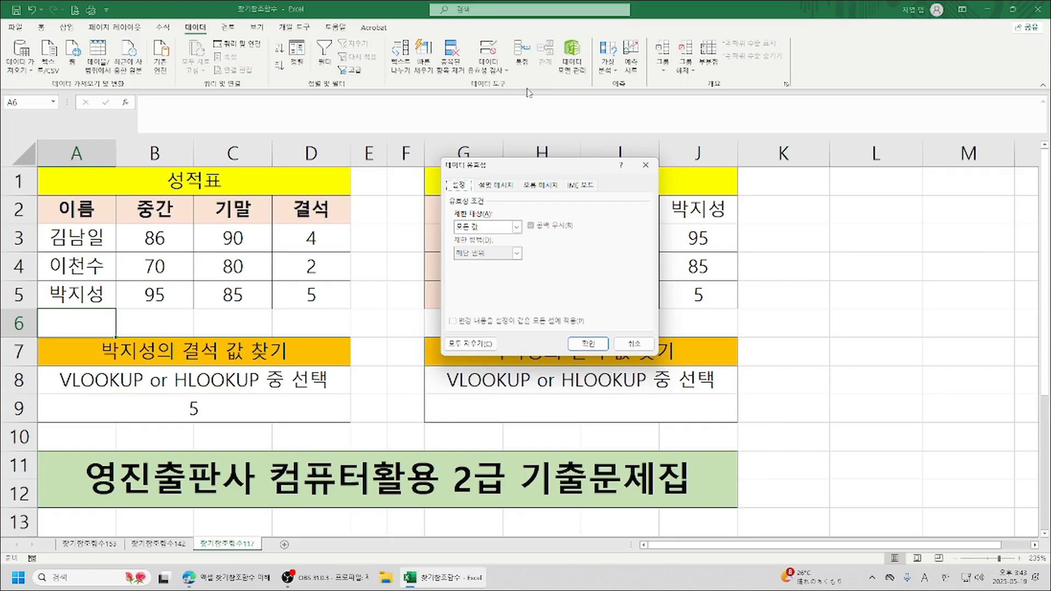
pyautogui.click(517, 227)
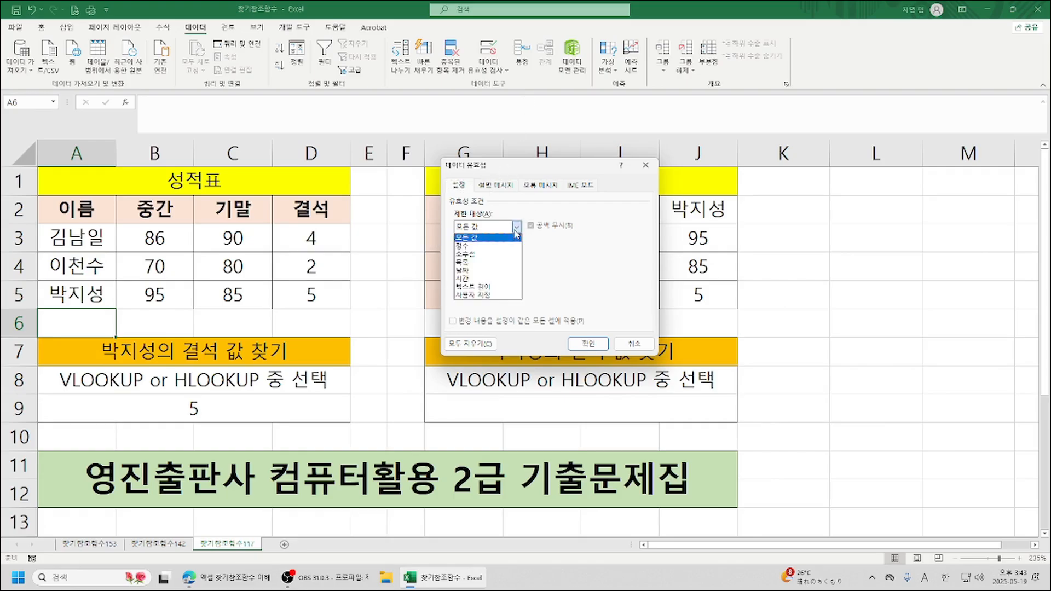
pyautogui.click(495, 263)
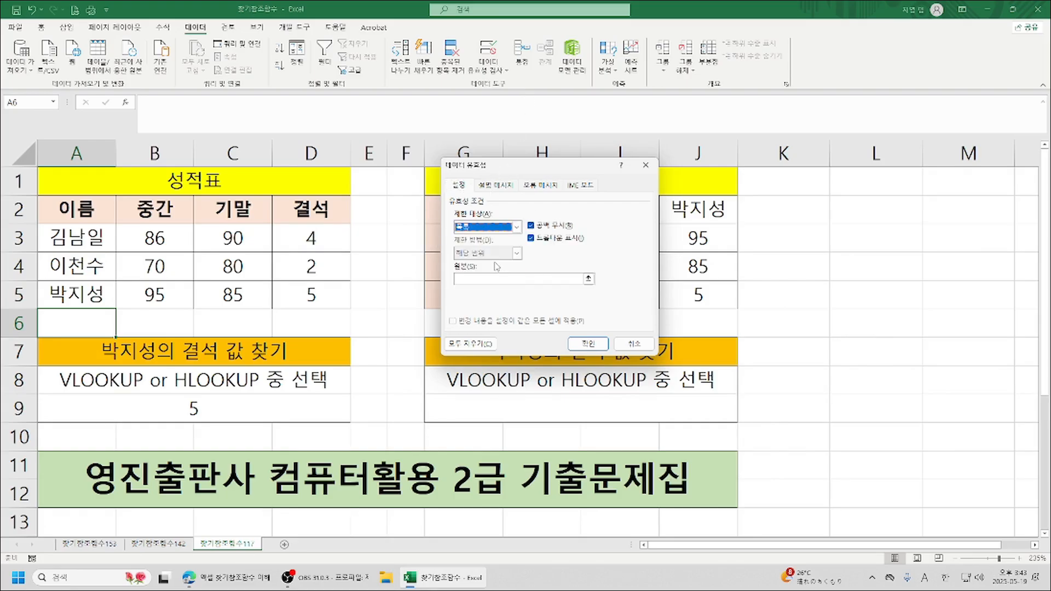
pyautogui.click(482, 280)
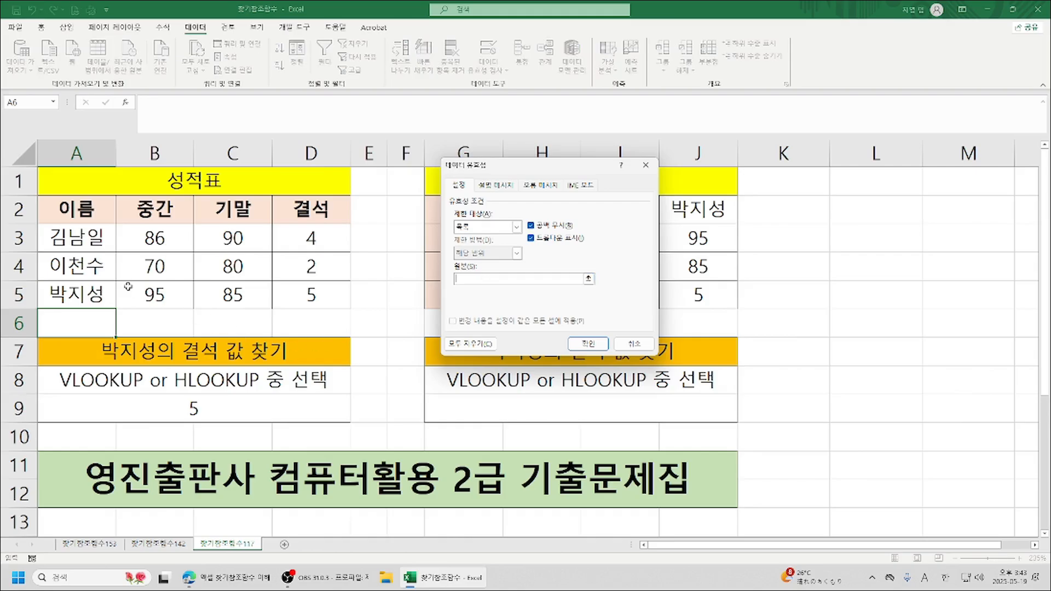
pyautogui.click(64, 237)
pyautogui.moveTo(64, 236); pyautogui.dragTo(77, 295)
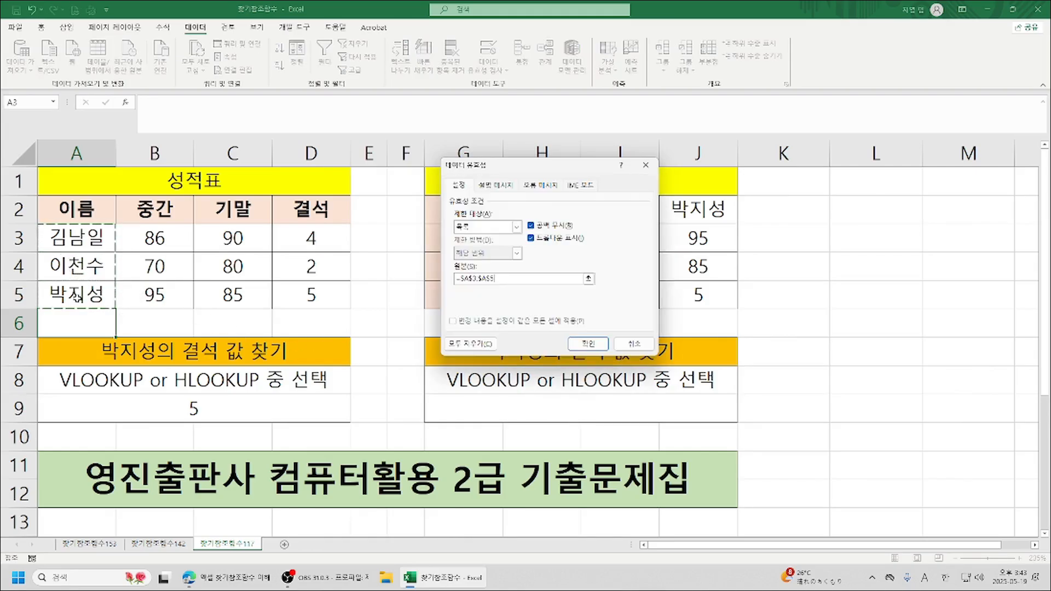
pyautogui.click(588, 344)
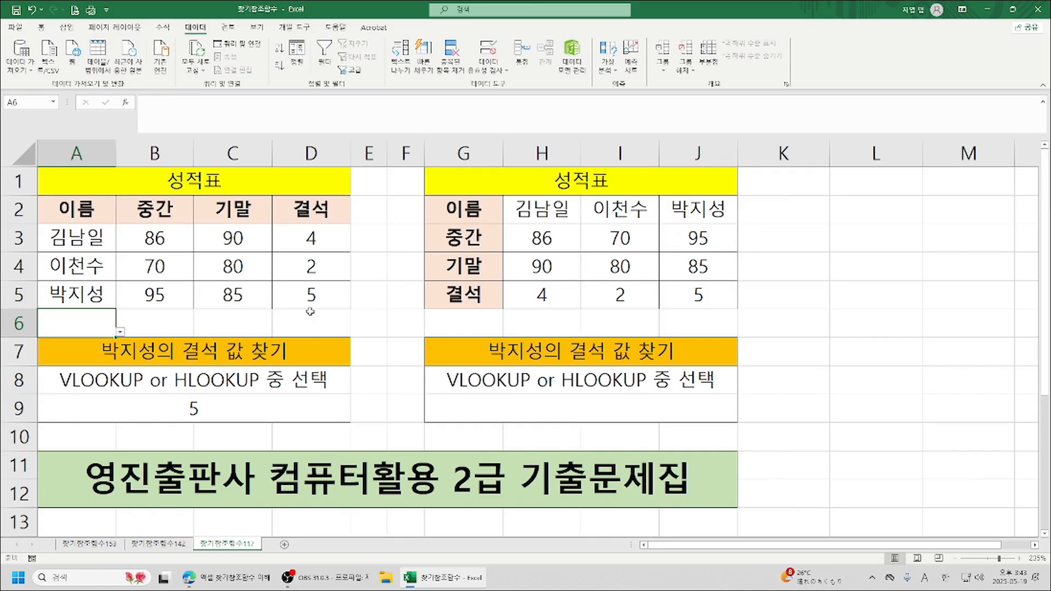
# Undo the most recent changes, including the range lookup edit in A9.
pyautogui.click(134, 327)
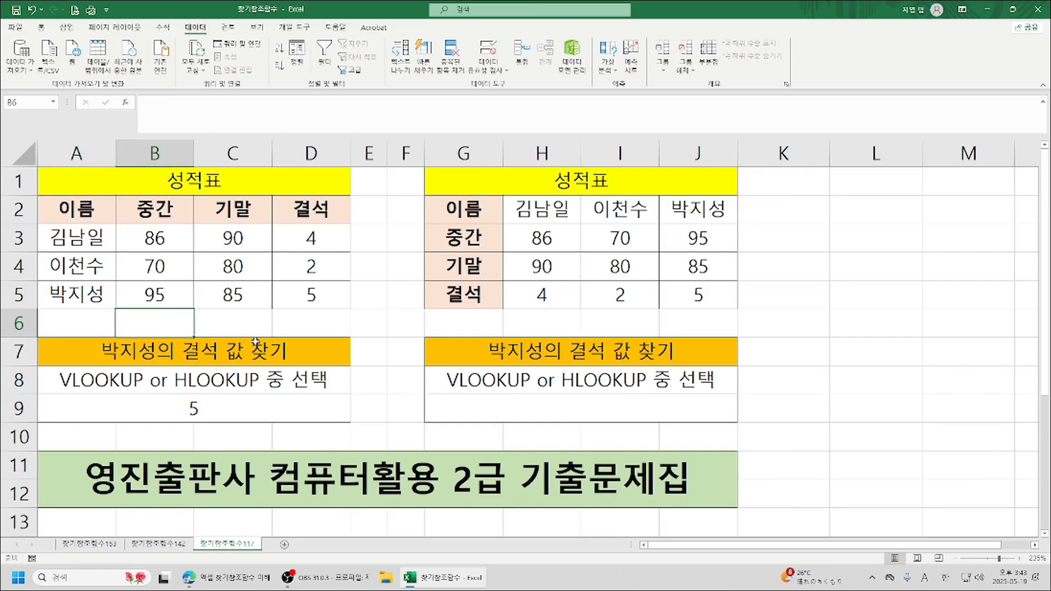
pyautogui.click(100, 322)
pyautogui.hotkey('ctrl', 'z')
pyautogui.hotkey('ctrl', 'z')
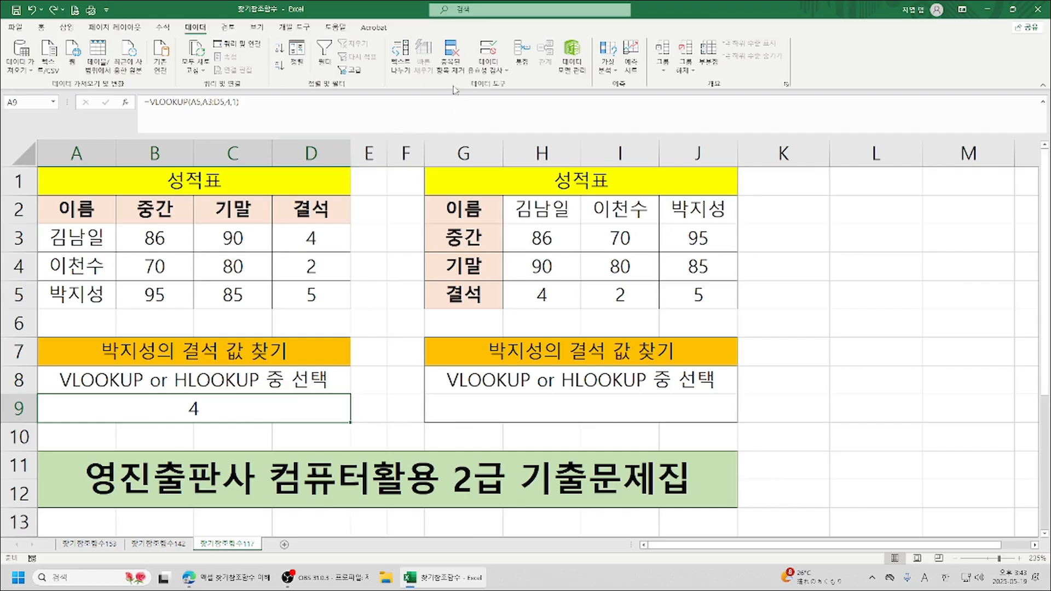
# Clear all validation settings of cell A6 and define them again as a list (목록) sourced from A3:A5.
pyautogui.click(68, 316)
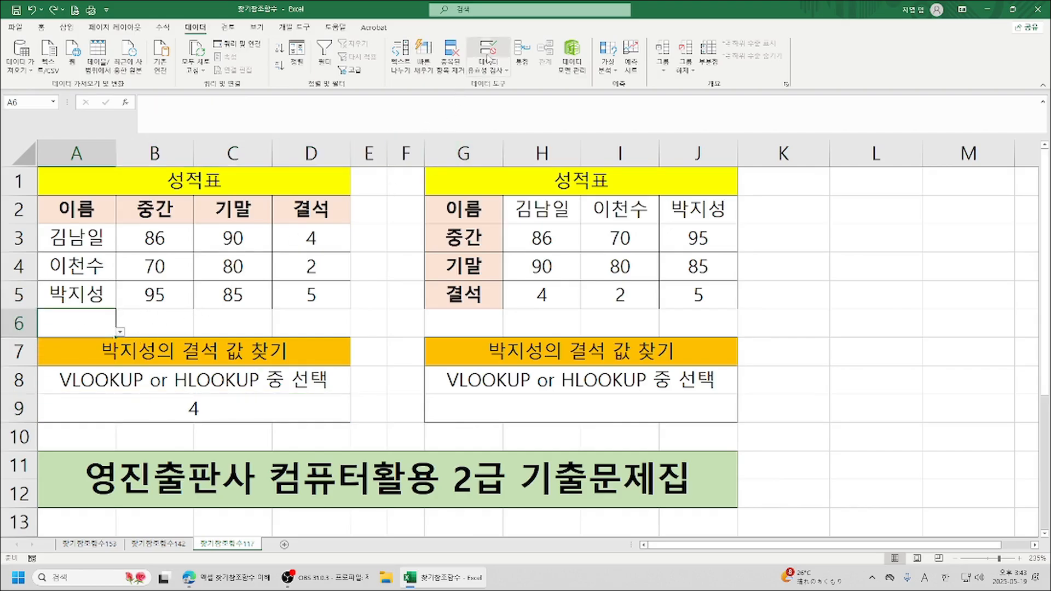
pyautogui.click(502, 72)
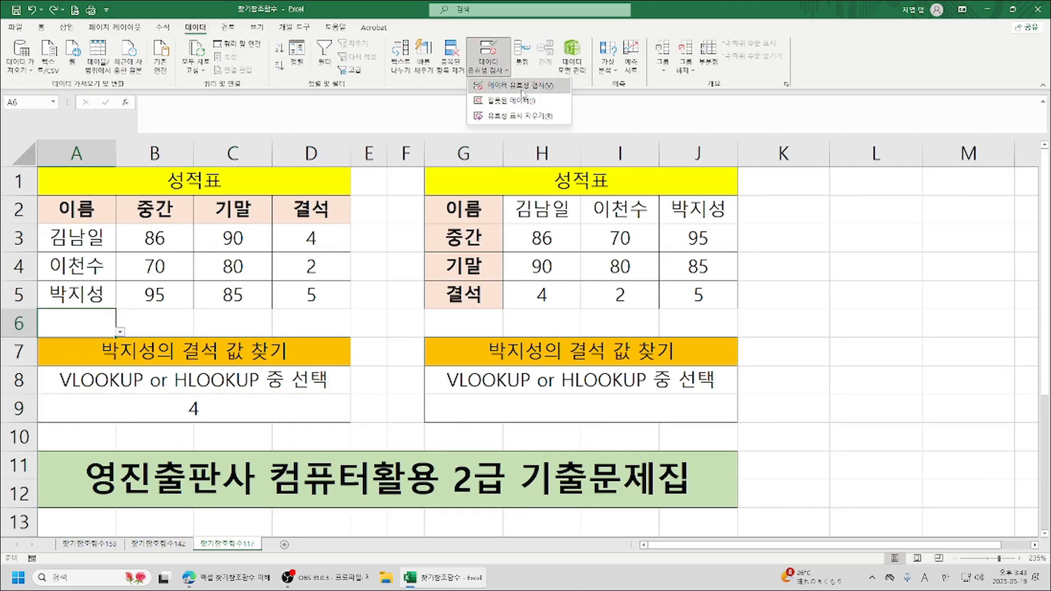
pyautogui.click(520, 86)
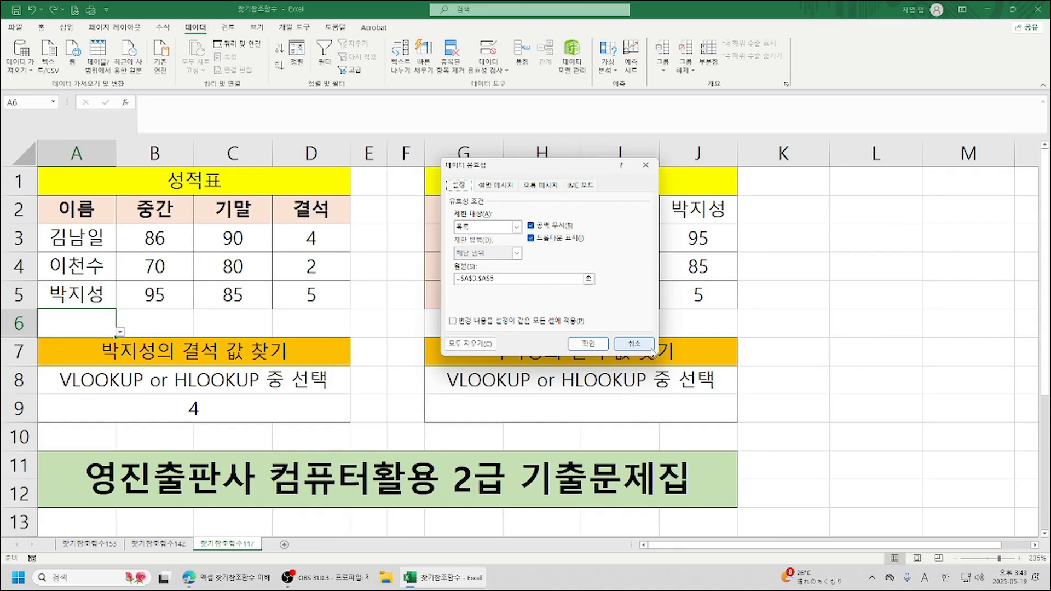
pyautogui.click(470, 343)
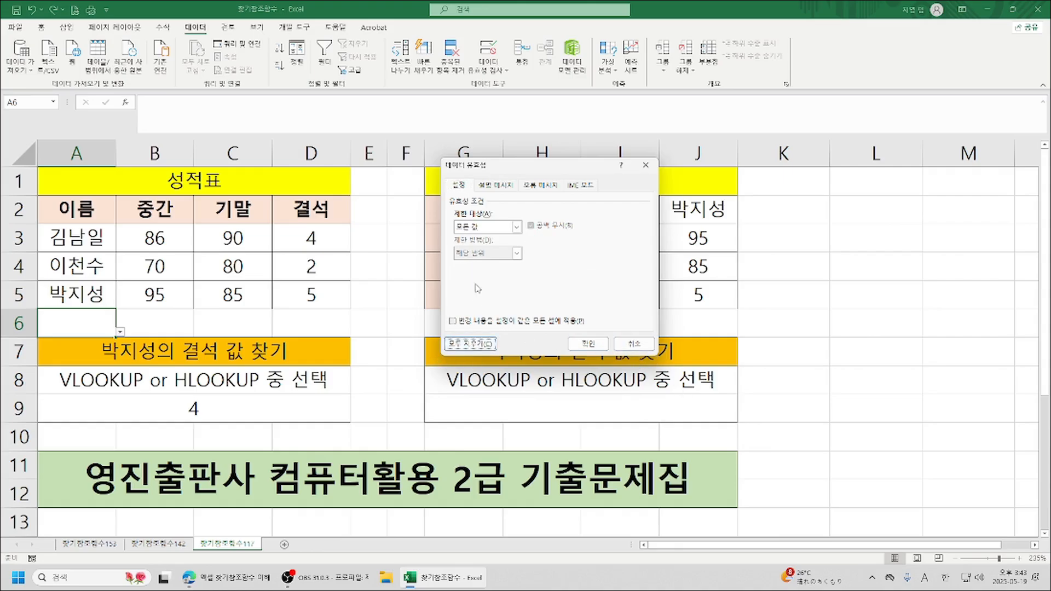
pyautogui.click(517, 227)
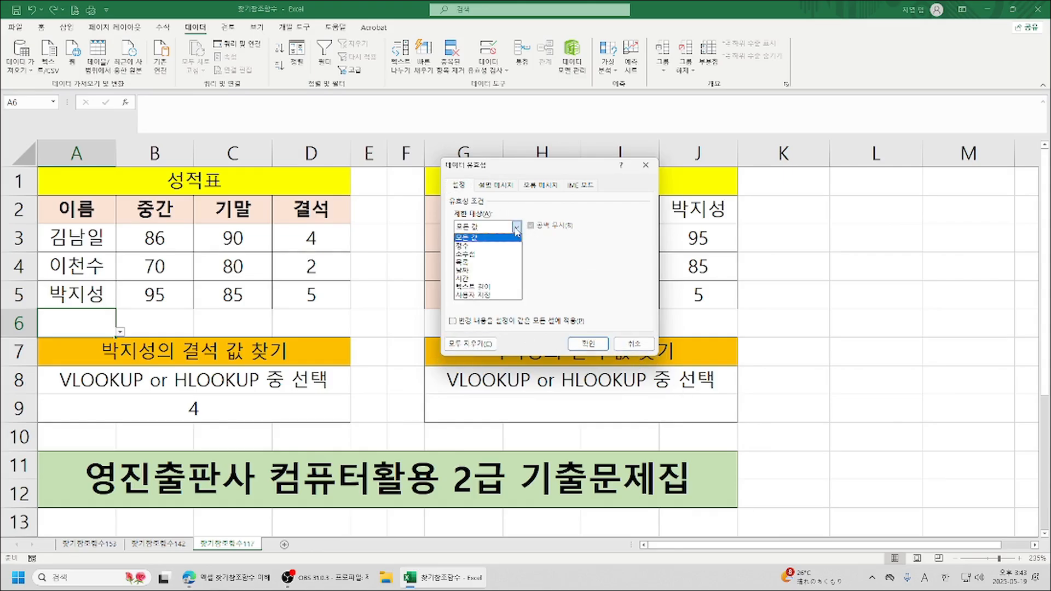
pyautogui.click(482, 263)
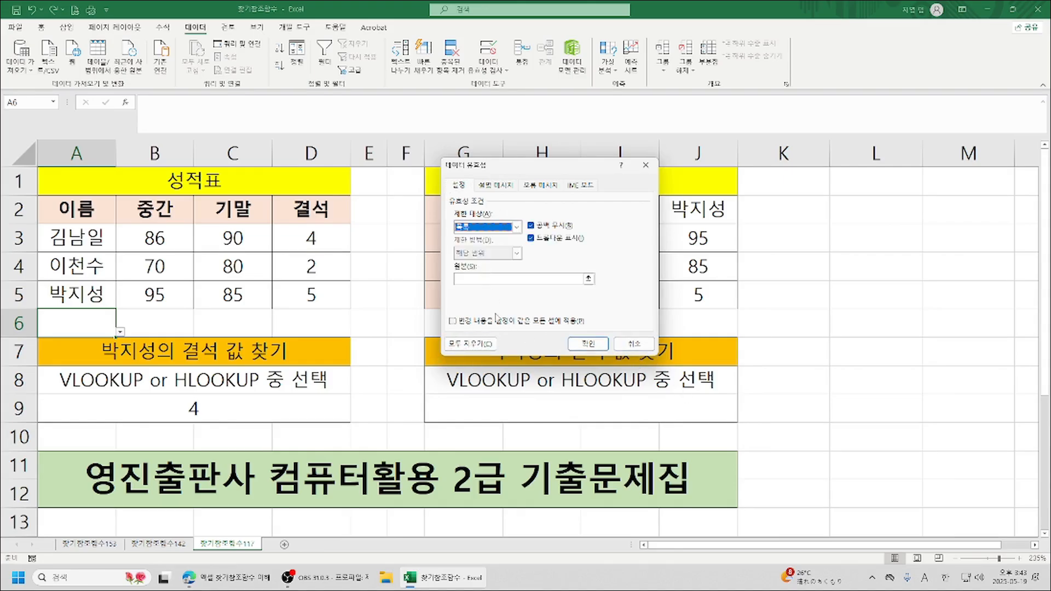
pyautogui.click(493, 279)
pyautogui.click(66, 238)
pyautogui.moveTo(65, 237); pyautogui.dragTo(89, 297)
pyautogui.click(586, 342)
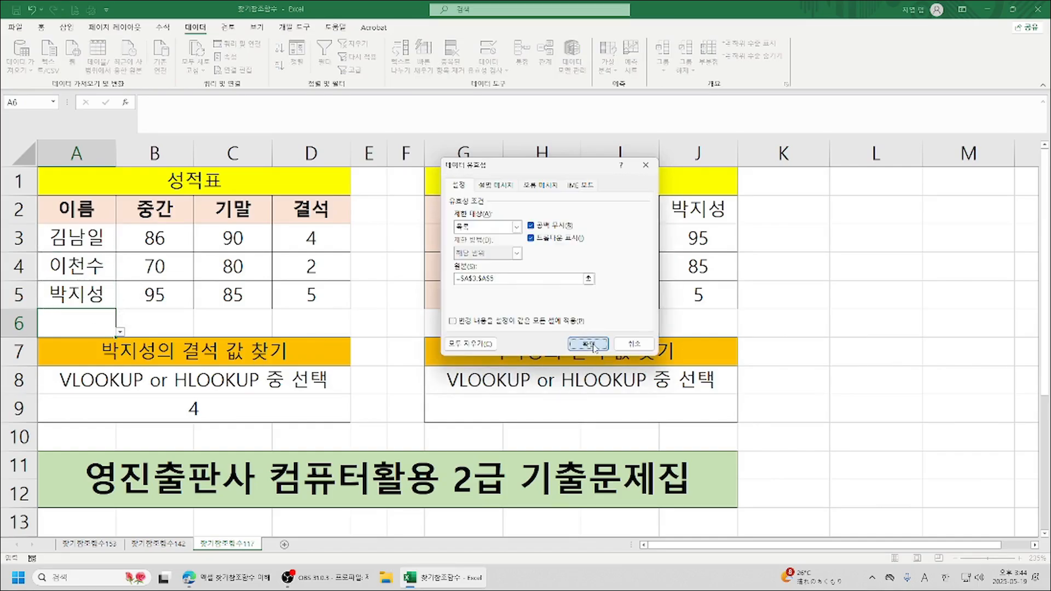
# Try the name dropdown in A6 with different students, ending on the name listed in A5.
pyautogui.click(120, 332)
pyautogui.click(70, 366)
pyautogui.click(120, 332)
pyautogui.click(93, 345)
pyautogui.click(119, 333)
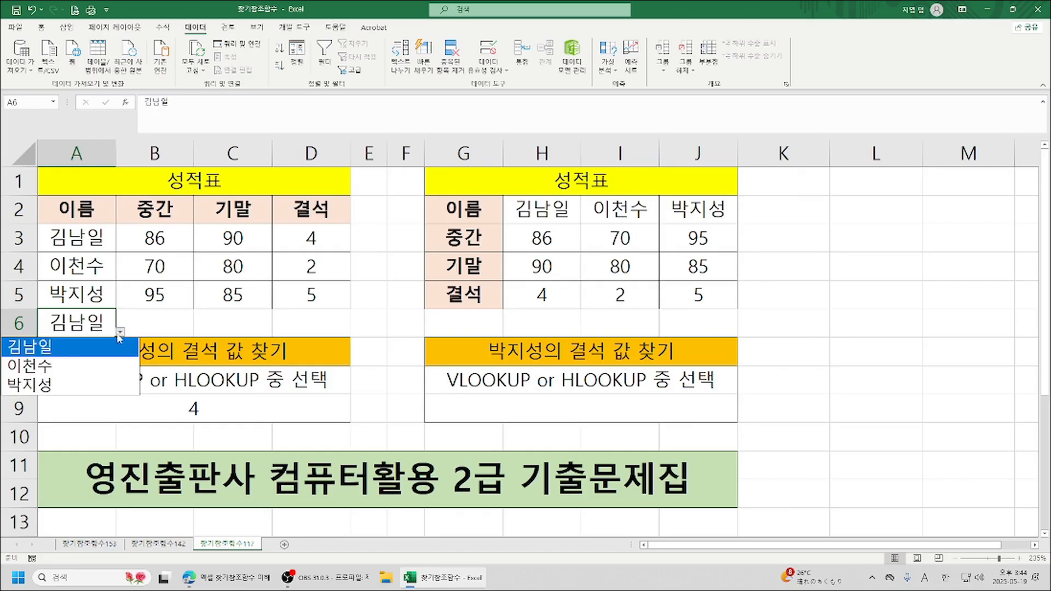
pyautogui.click(62, 384)
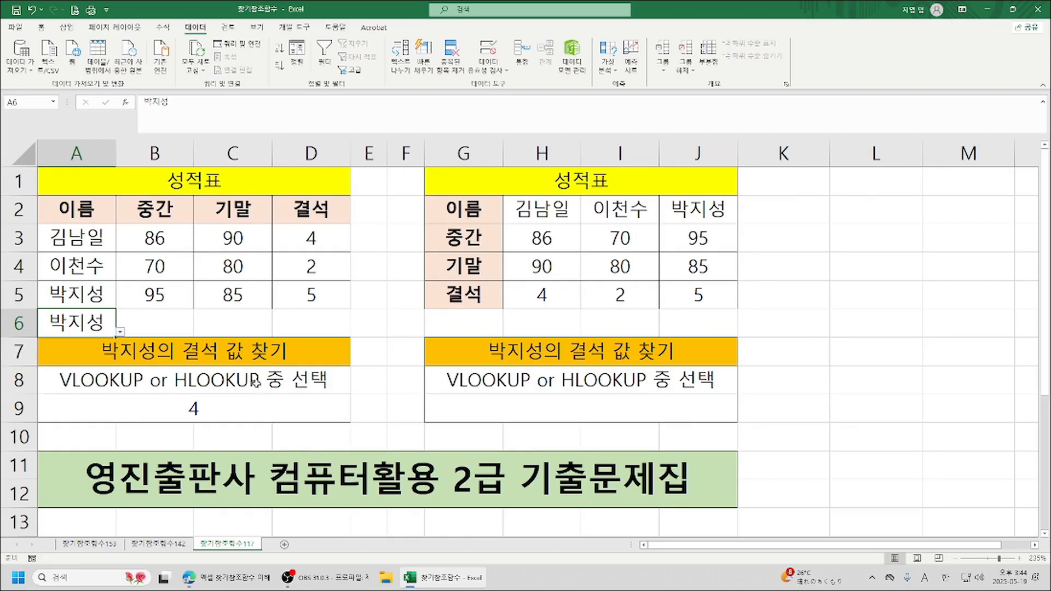
# Start a new VLOOKUP formula in A9 with A6 as its lookup value.
pyautogui.click(193, 412)
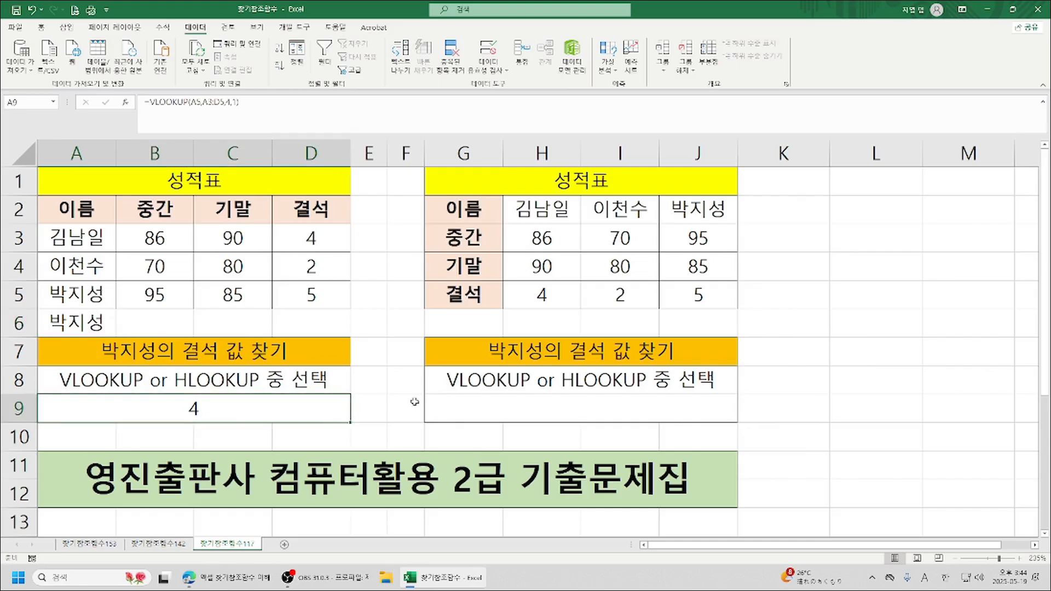
pyautogui.write('=v')
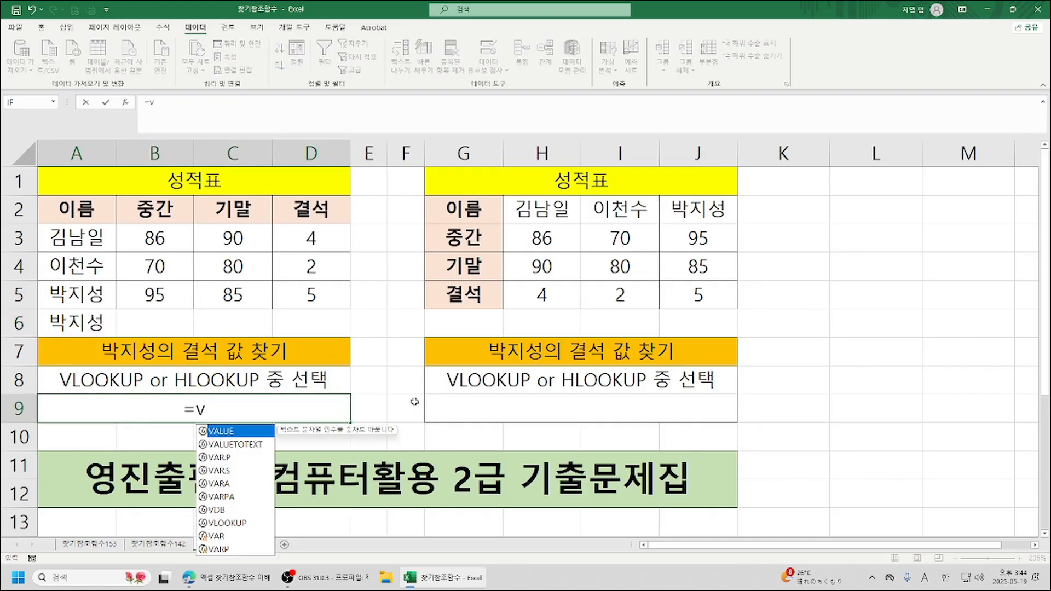
pyautogui.doubleClick(239, 524)
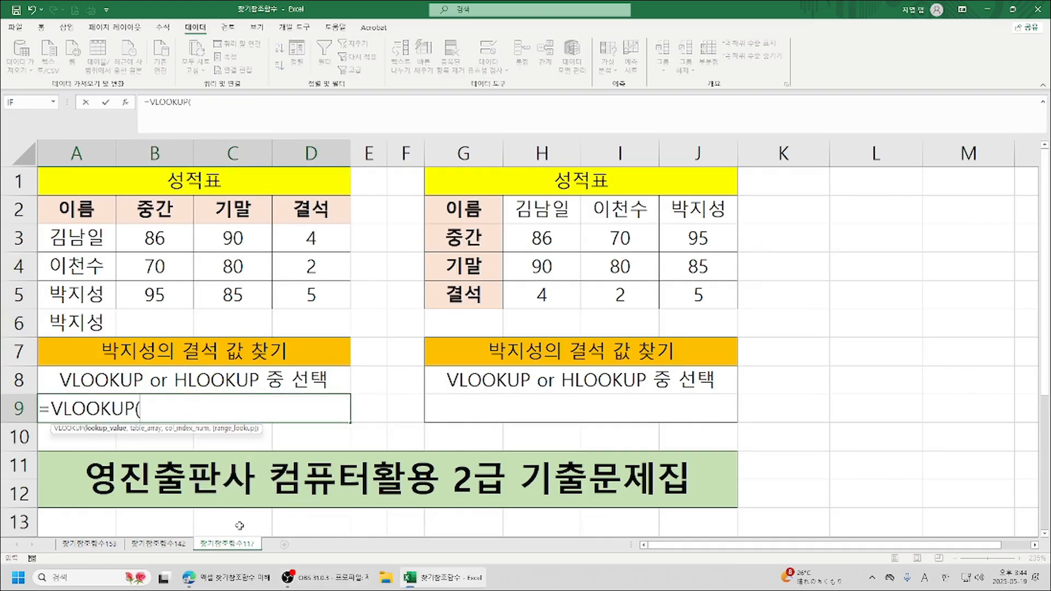
pyautogui.click(126, 102)
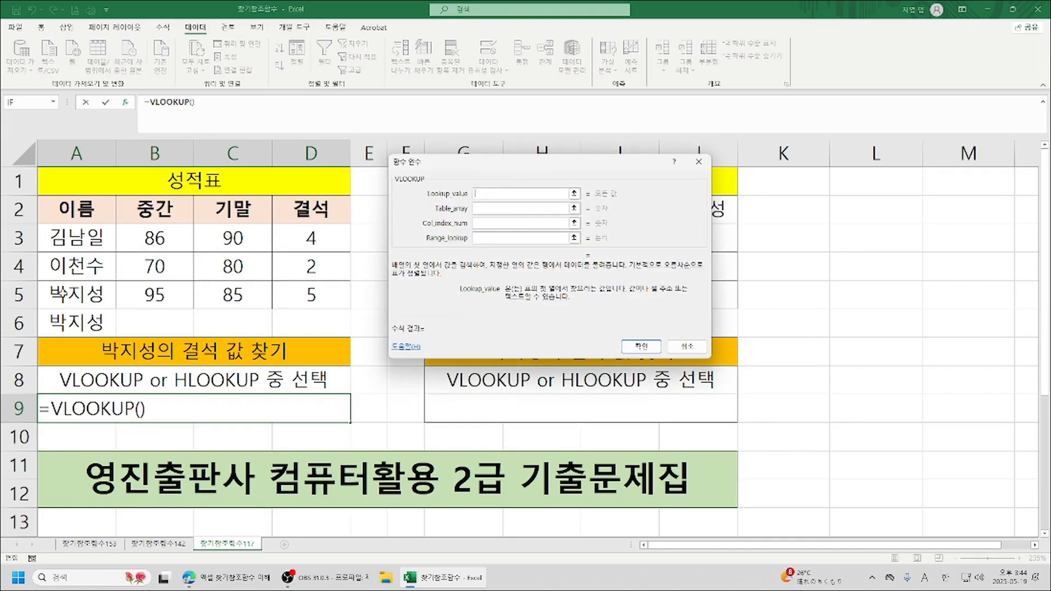
pyautogui.click(81, 326)
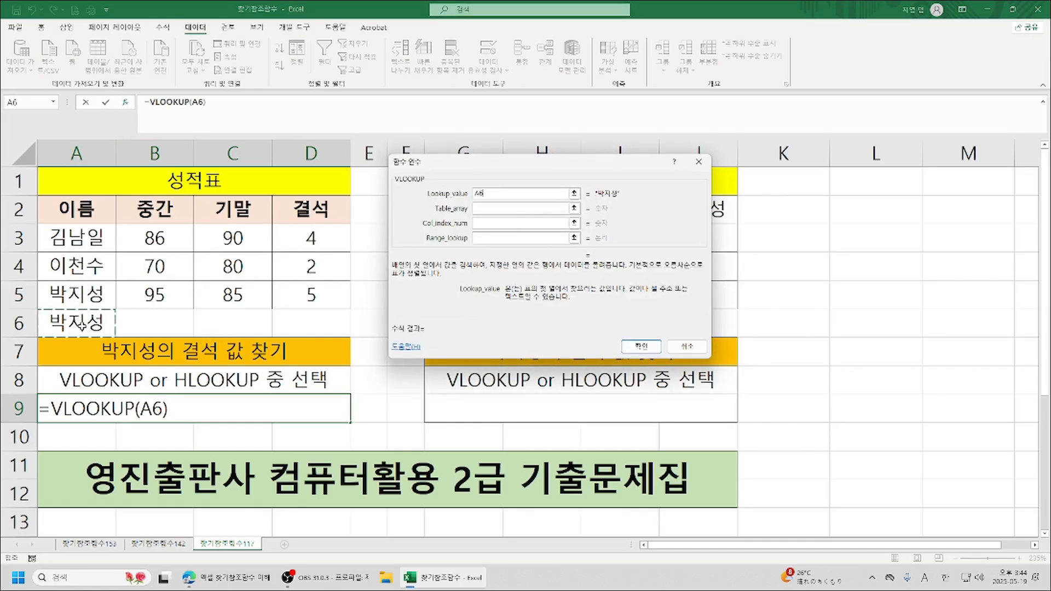
pyautogui.press('Tab')
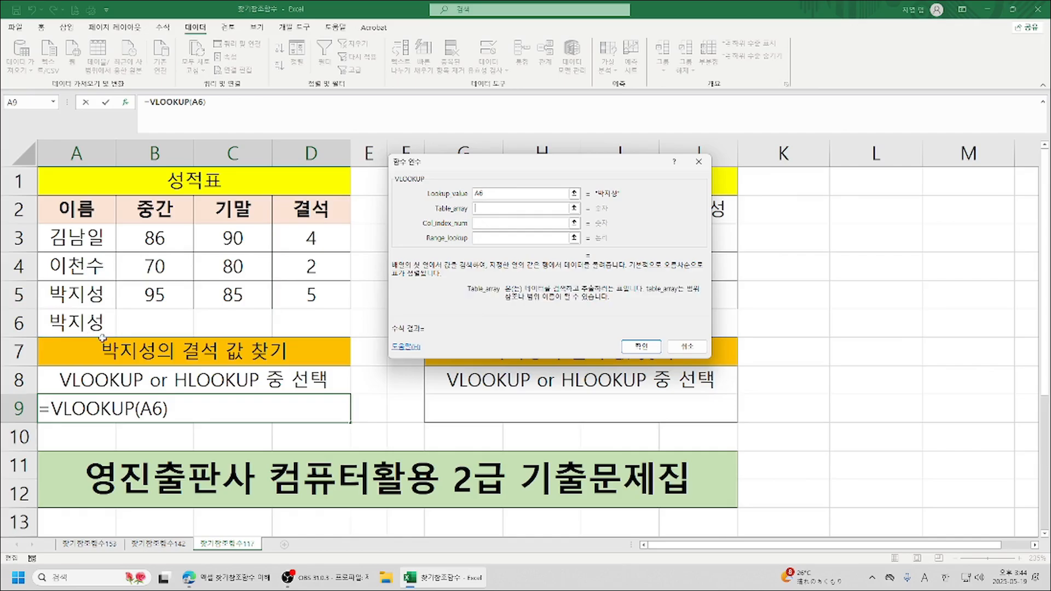
# Complete the VLOOKUP in A9 with table array A3:D5, column index 4 and range lookup 0.
pyautogui.click(55, 230)
pyautogui.moveTo(55, 230); pyautogui.dragTo(308, 297)
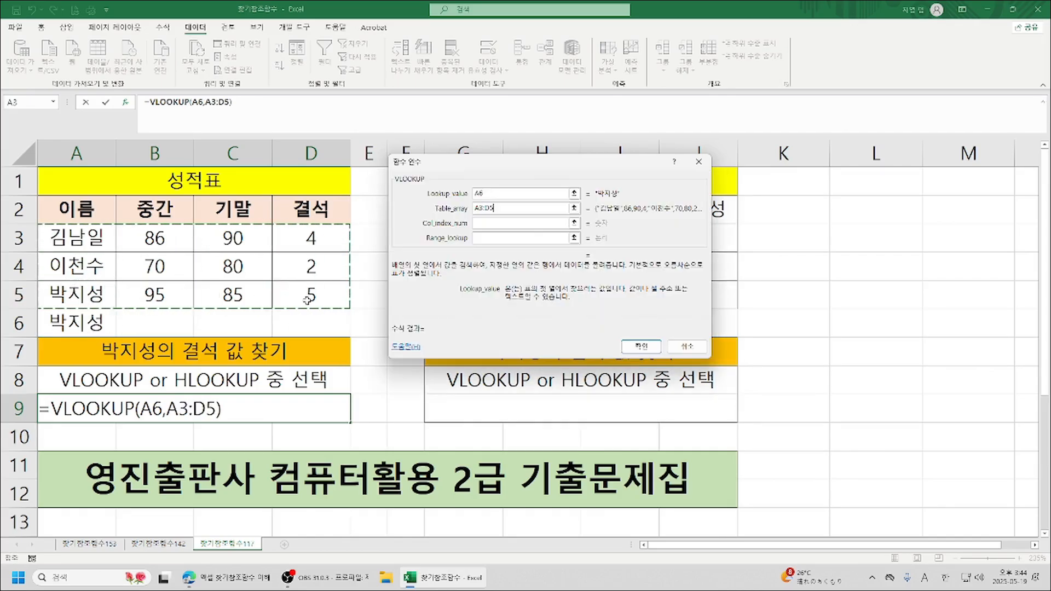
pyautogui.press('Tab')
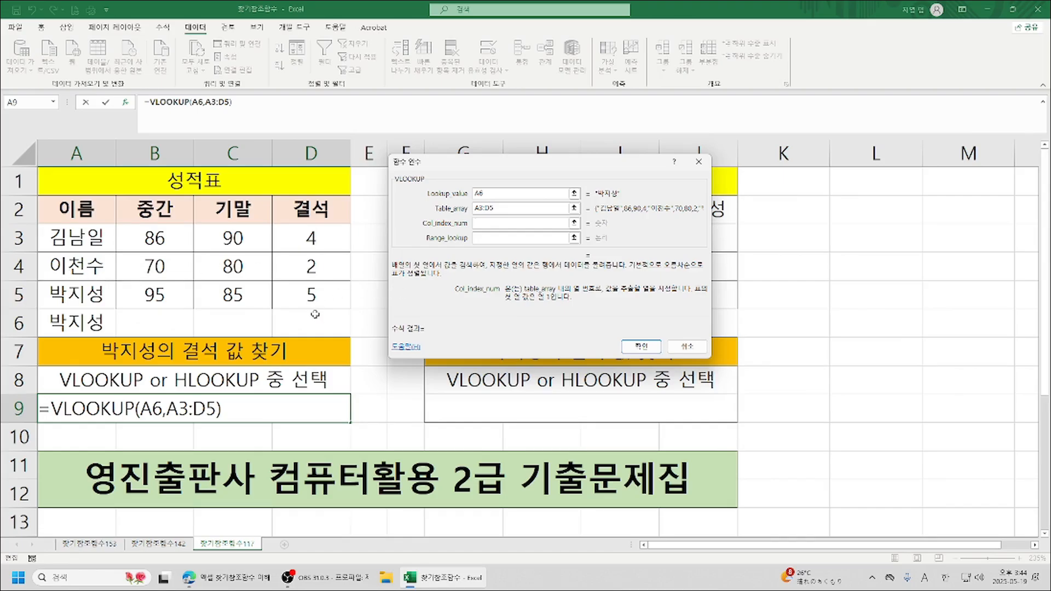
pyautogui.write('4')
pyautogui.click(501, 239)
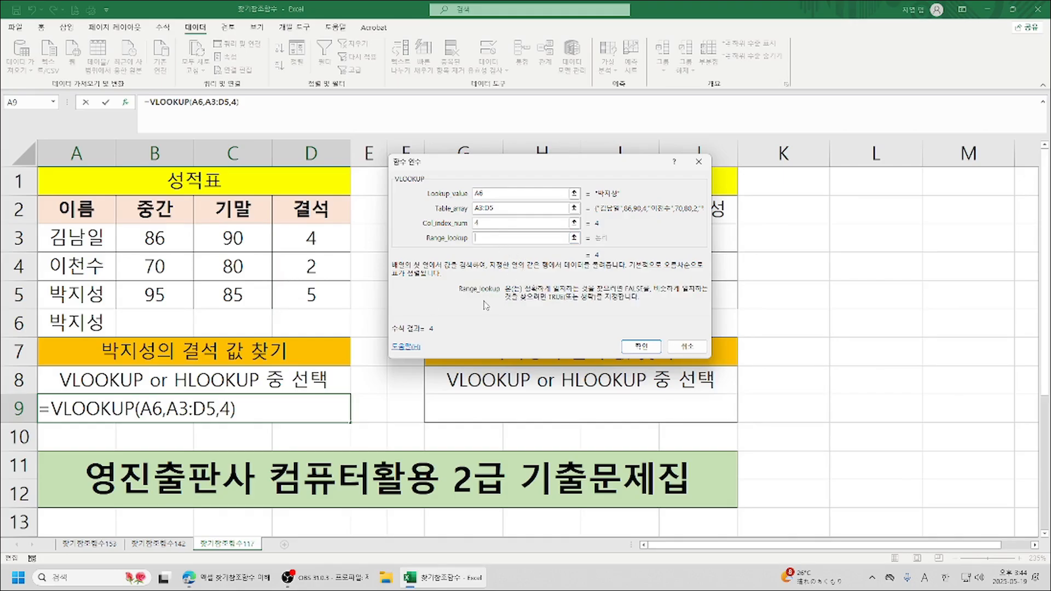
pyautogui.write('0')
pyautogui.click(636, 347)
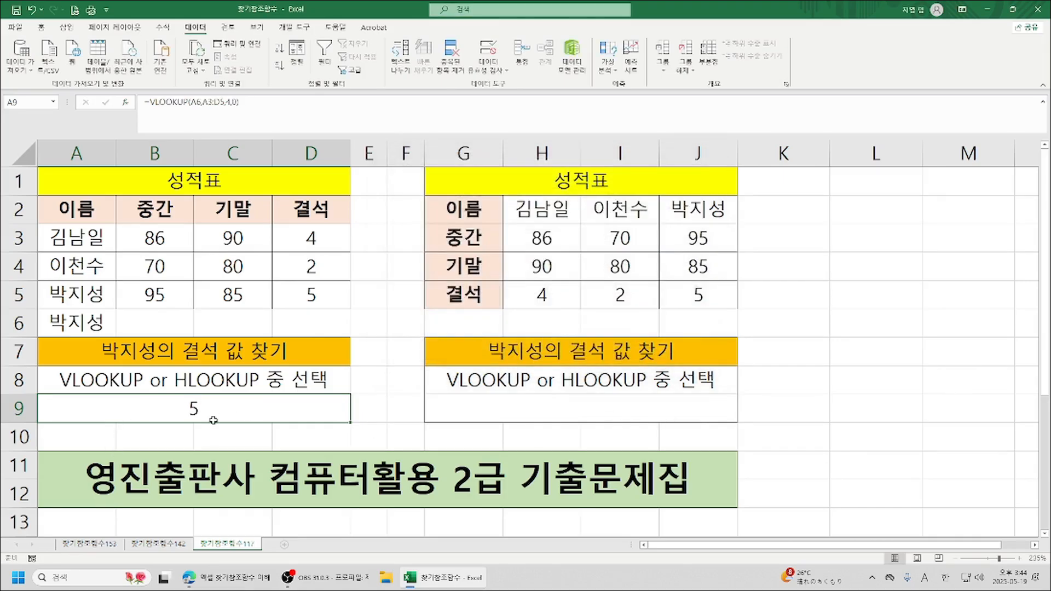
# Test the VLOOKUP in A9 by choosing the names from A3, A4 and A5 in turn in A6's dropdown.
pyautogui.click(80, 320)
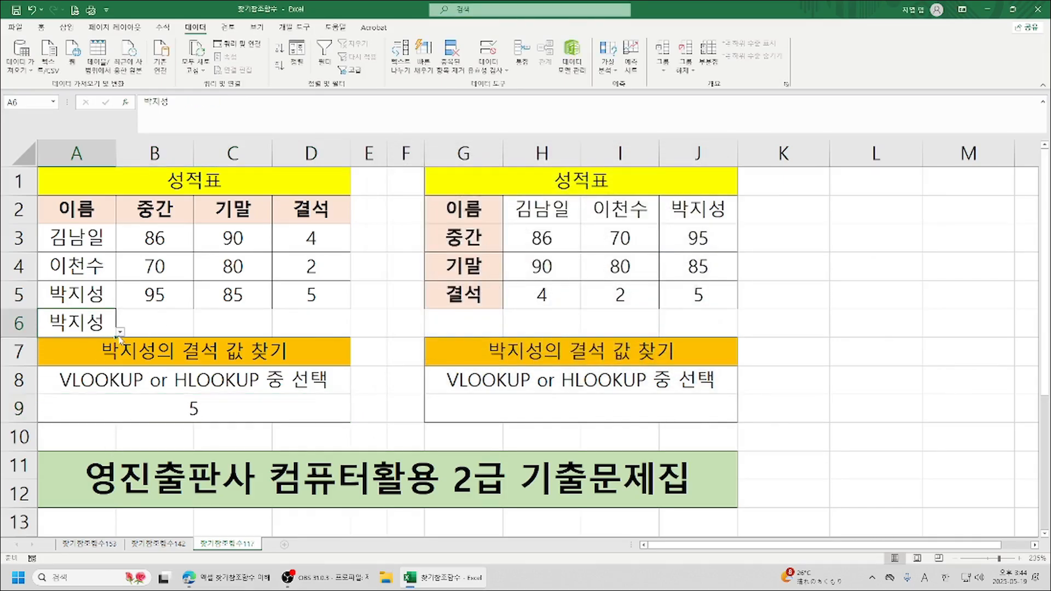
pyautogui.click(120, 332)
pyautogui.click(91, 352)
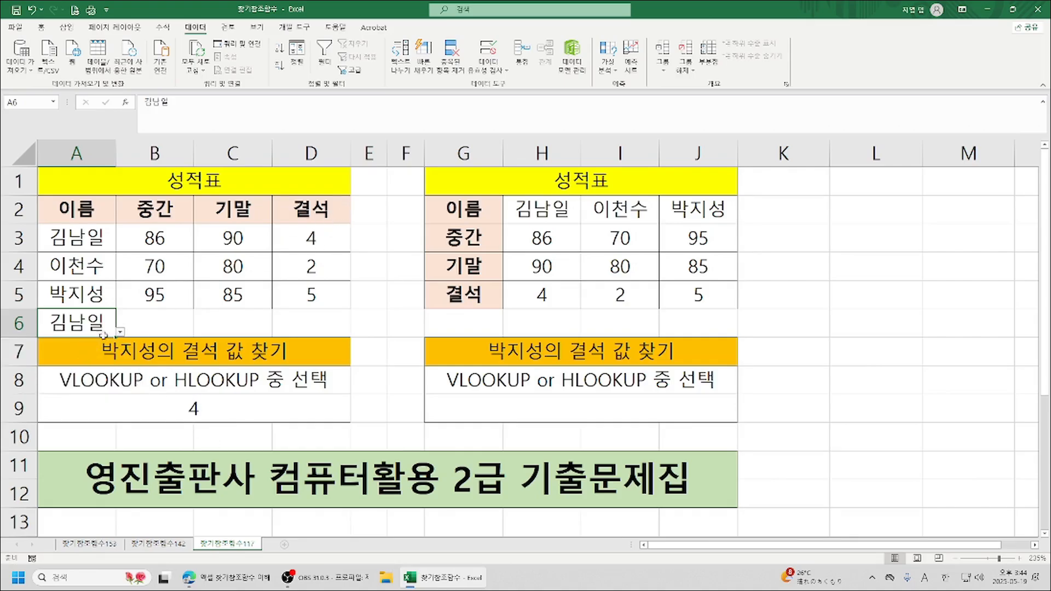
pyautogui.click(120, 332)
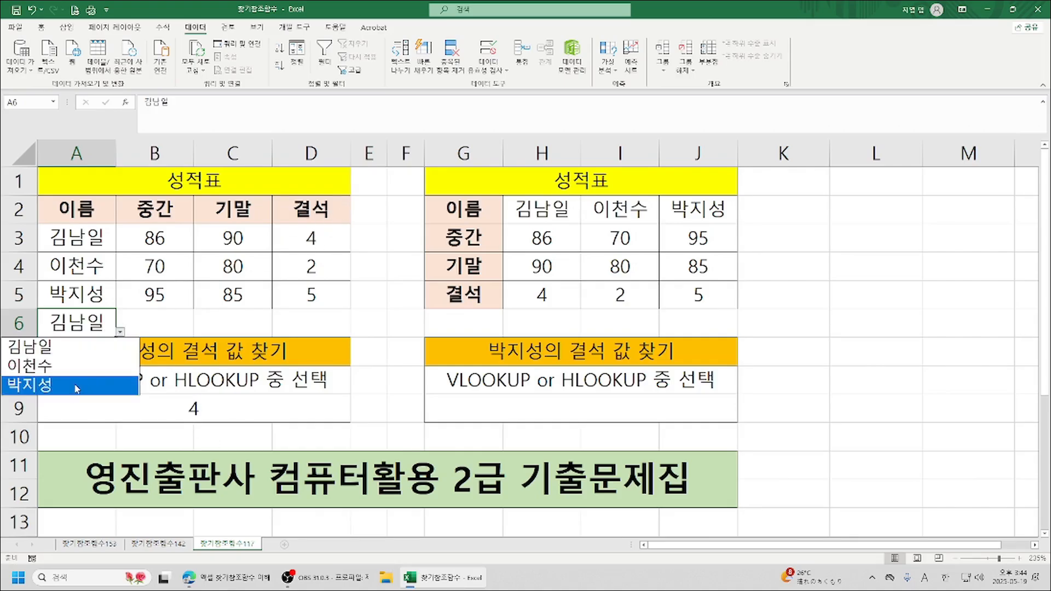
pyautogui.click(73, 378)
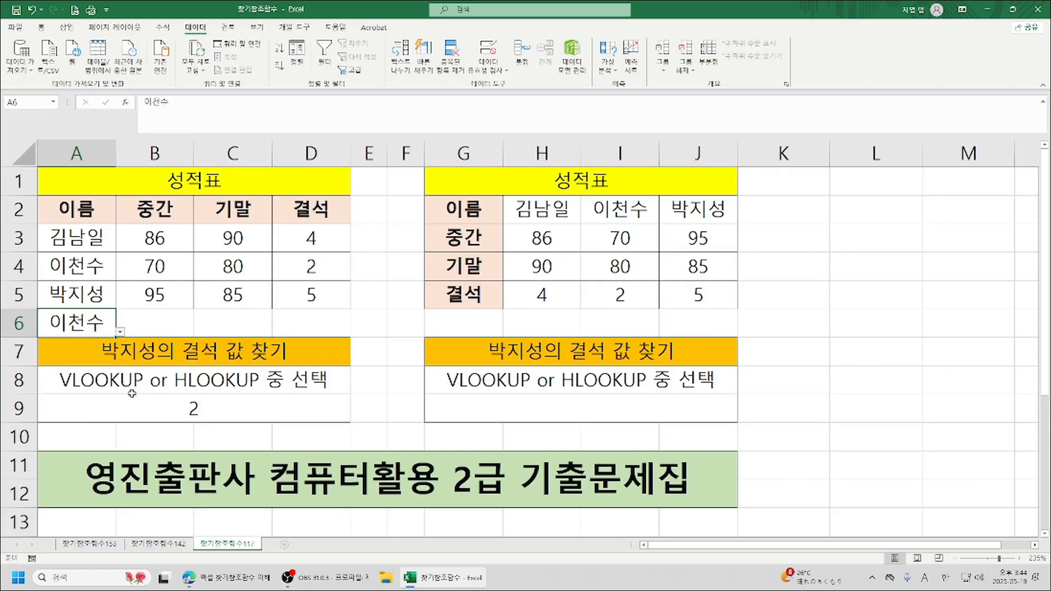
pyautogui.click(213, 411)
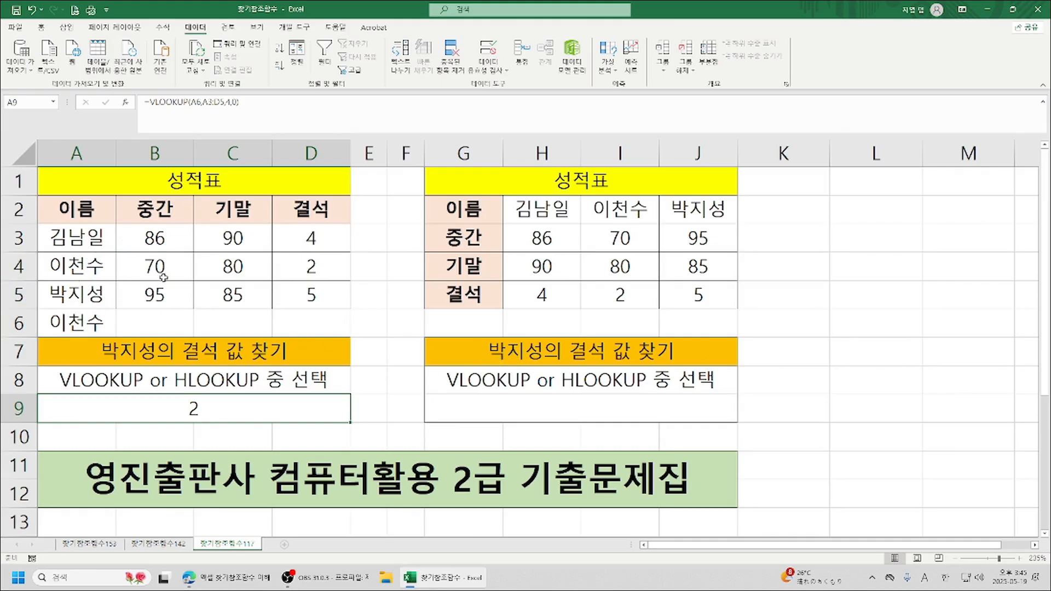
pyautogui.click(58, 327)
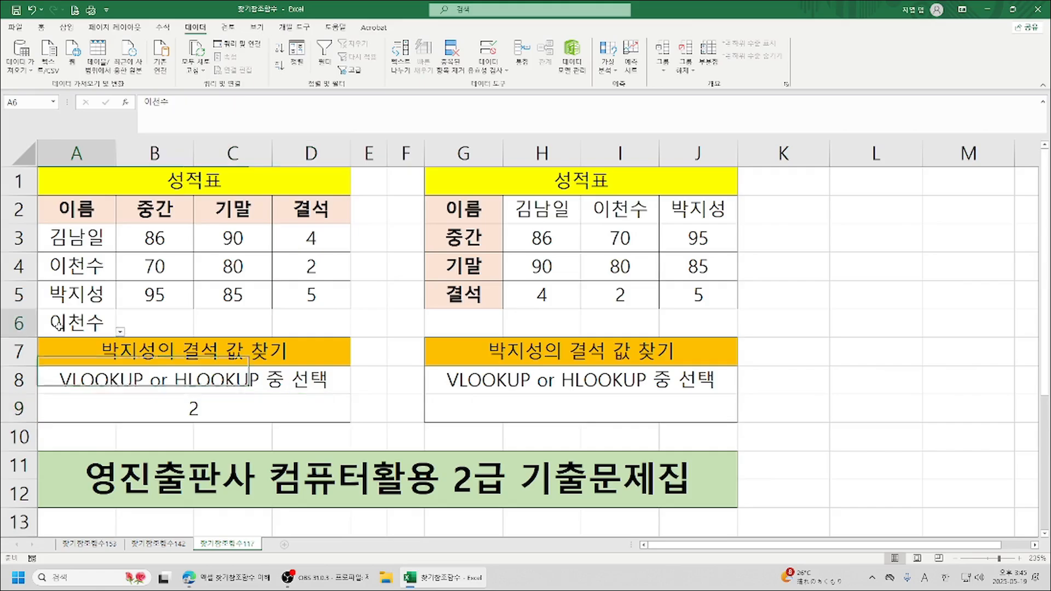
pyautogui.click(120, 332)
pyautogui.click(79, 379)
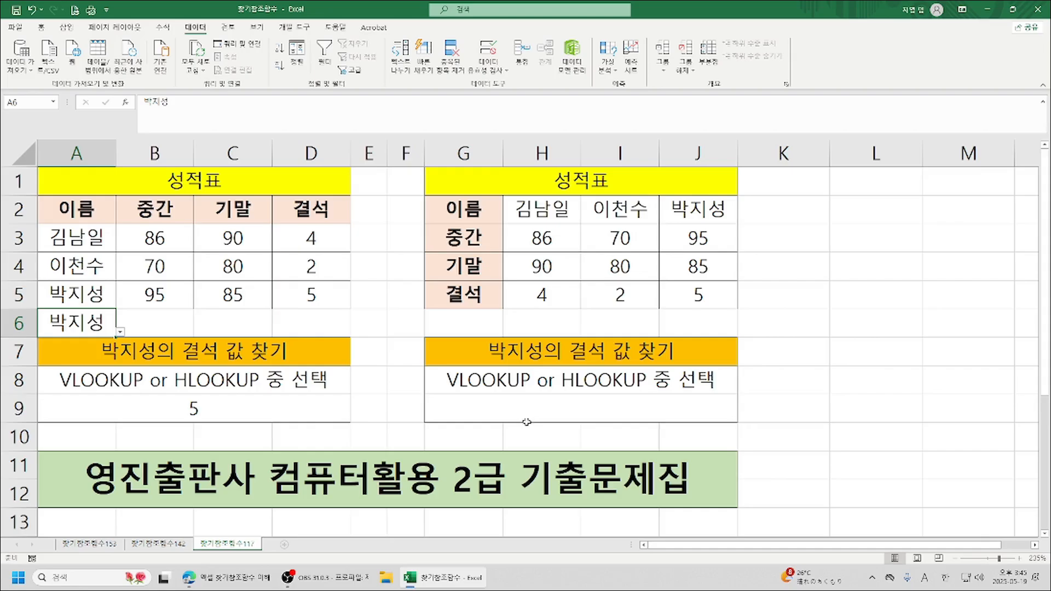
# Start an HLOOKUP formula in G9 with A6 as its lookup value, keeping the second grade table uncovered.
pyautogui.click(569, 411)
pyautogui.write('=')
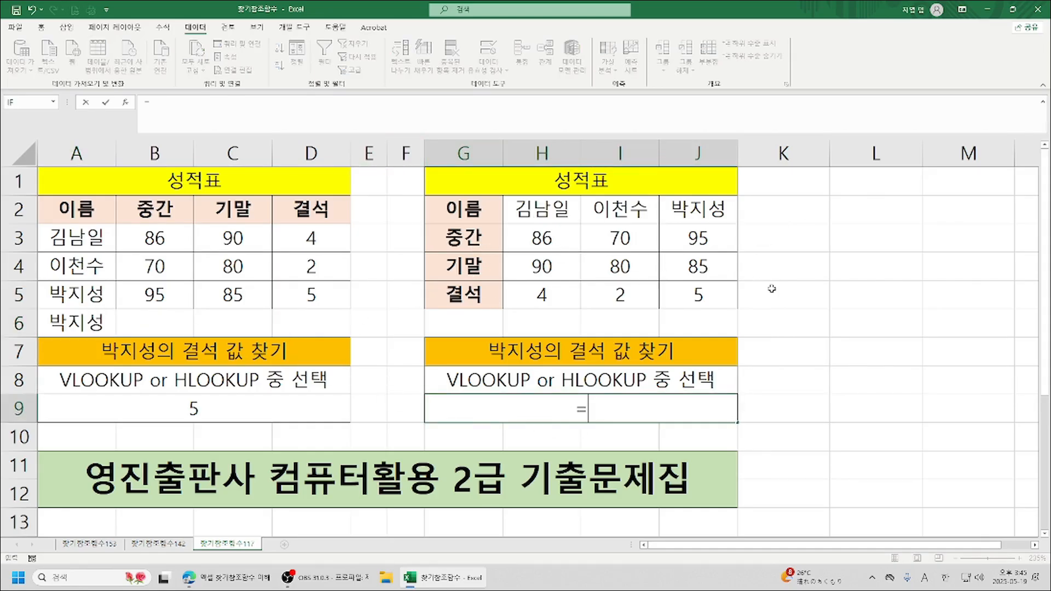
pyautogui.write('hl')
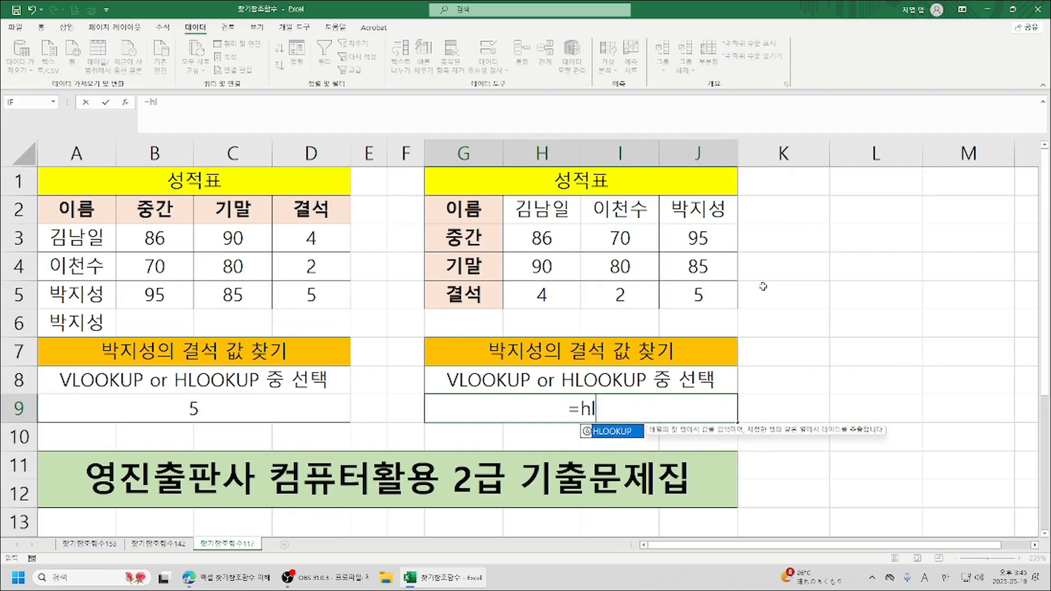
pyautogui.doubleClick(625, 431)
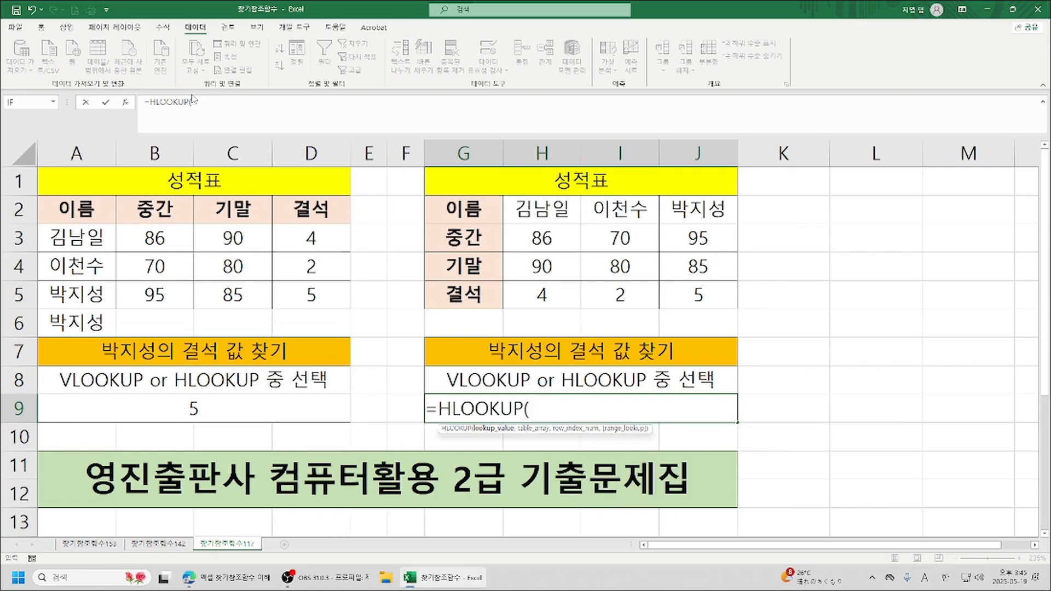
pyautogui.click(125, 102)
pyautogui.moveTo(529, 185); pyautogui.dragTo(942, 165)
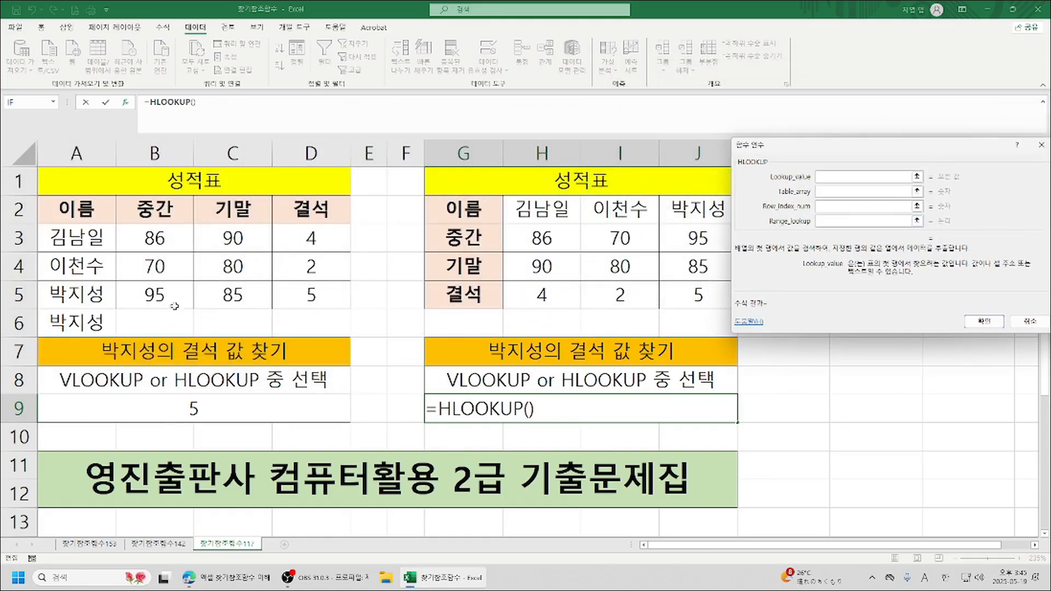
pyautogui.click(72, 330)
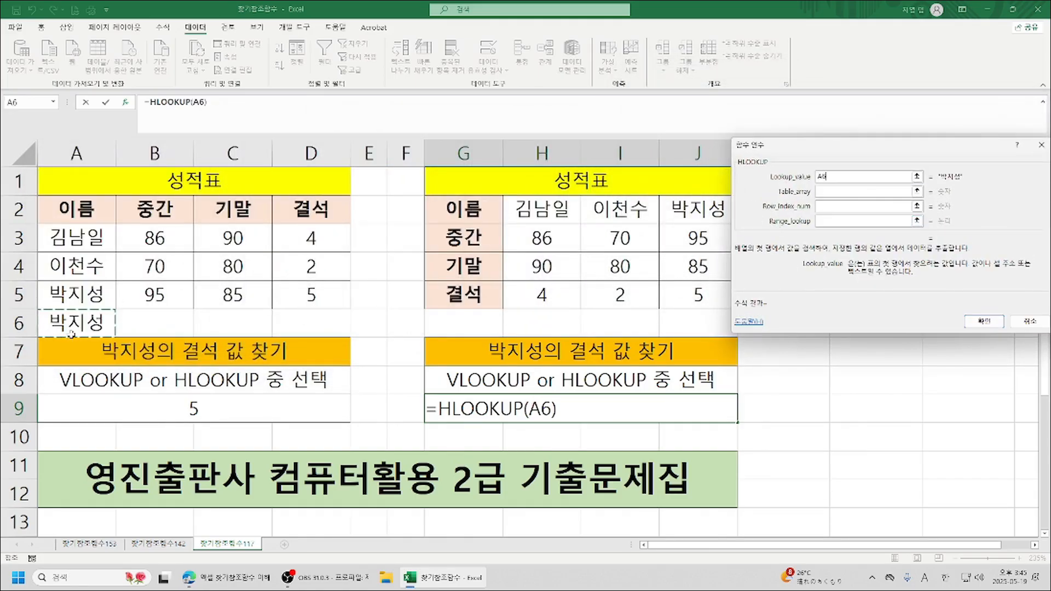
# Complete the HLOOKUP in G9 with table array H2:J5, row index 4 and range lookup 0.
pyautogui.click(846, 193)
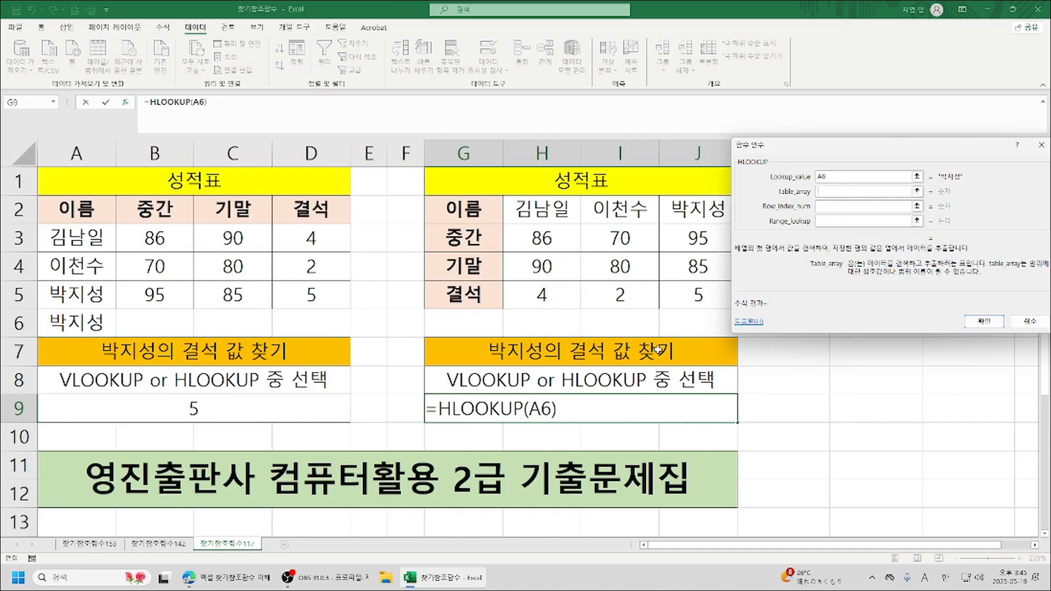
pyautogui.moveTo(538, 215); pyautogui.dragTo(711, 296)
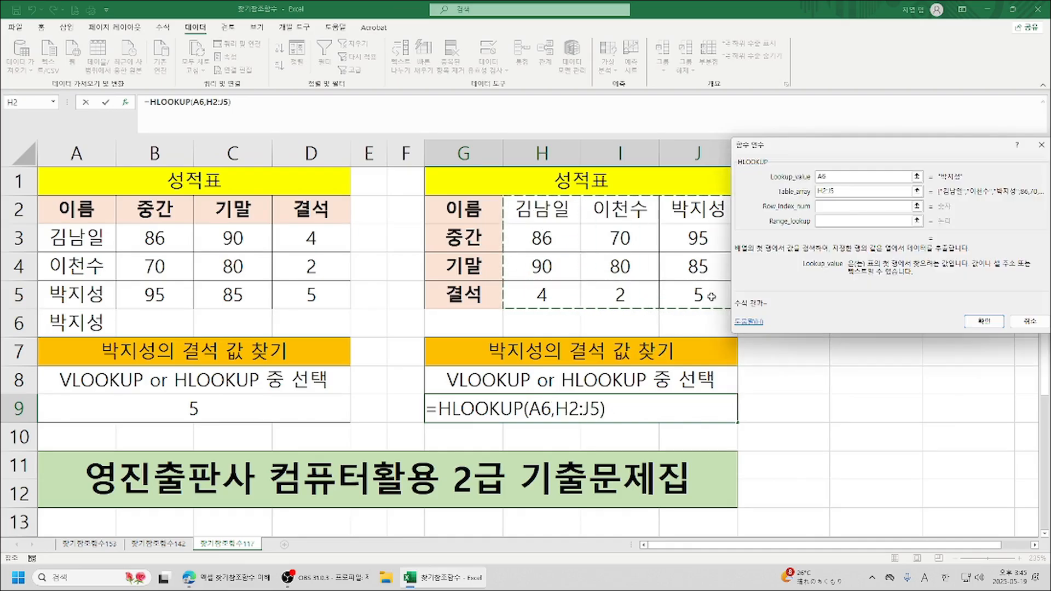
pyautogui.press('Tab')
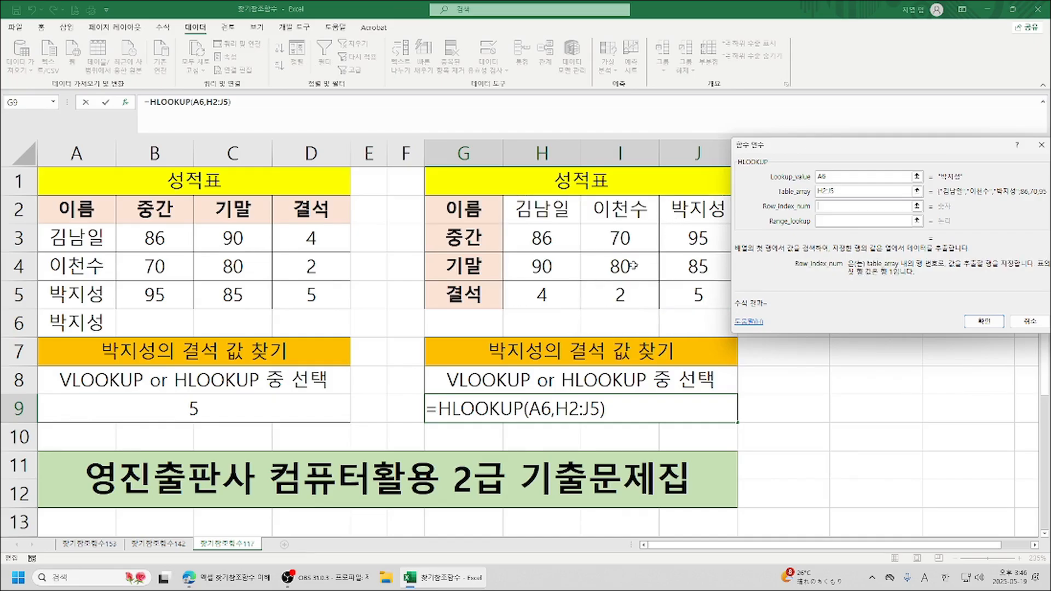
pyautogui.moveTo(864, 145); pyautogui.dragTo(909, 153)
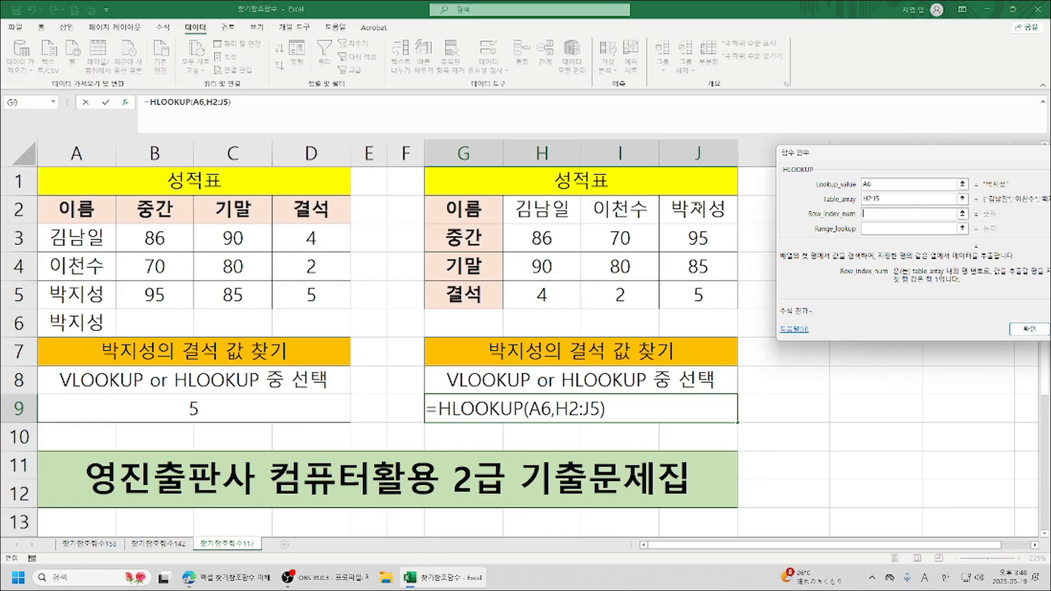
pyautogui.write('4')
pyautogui.click(876, 230)
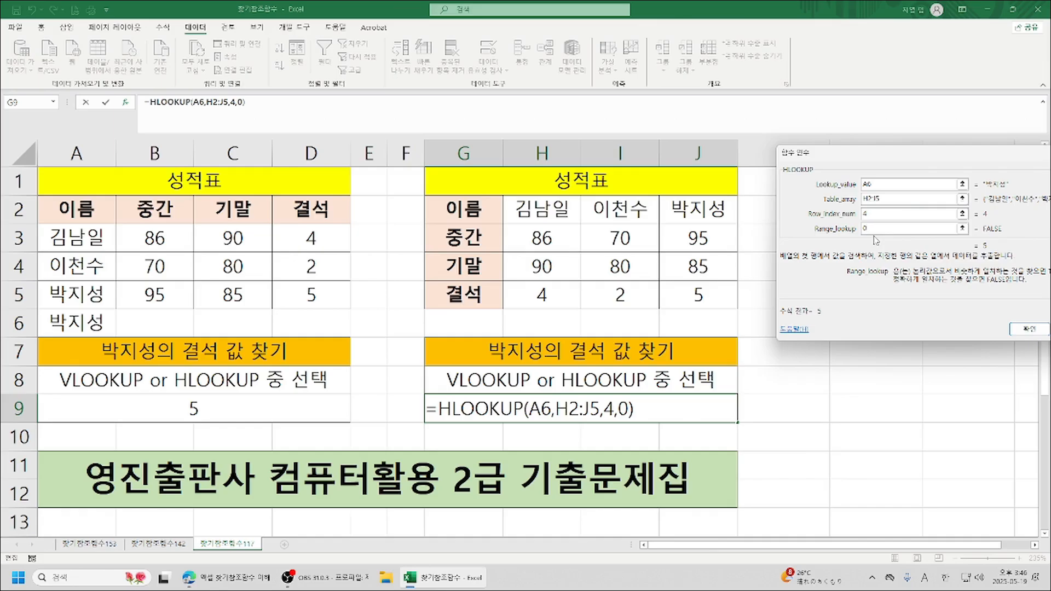
pyautogui.click(1028, 330)
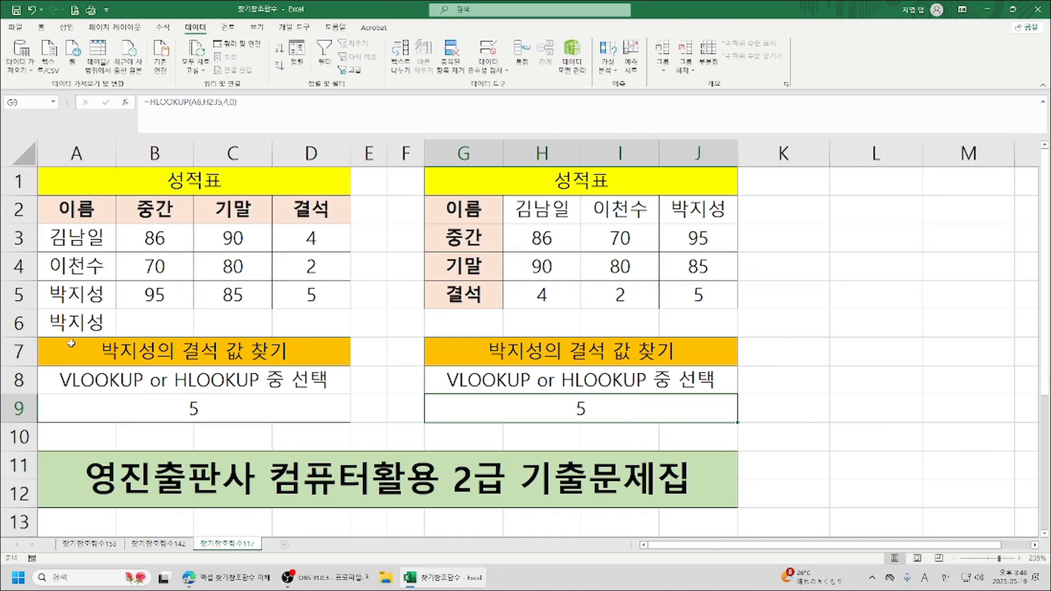
# Test both lookup formulas by choosing the A3 name and then the A4 name in A6's dropdown.
pyautogui.click(71, 322)
pyautogui.click(120, 332)
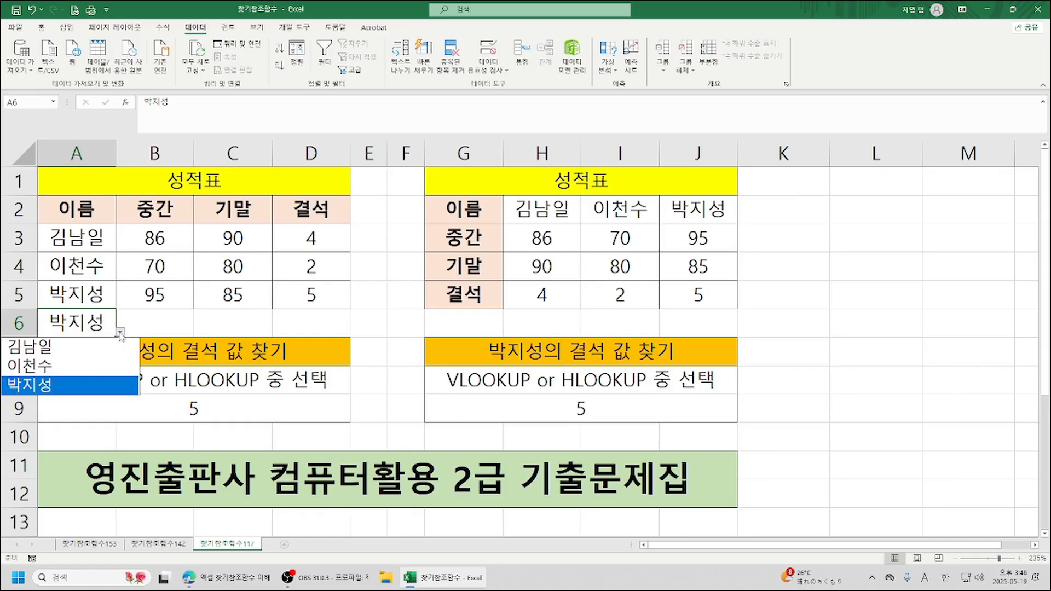
pyautogui.click(104, 353)
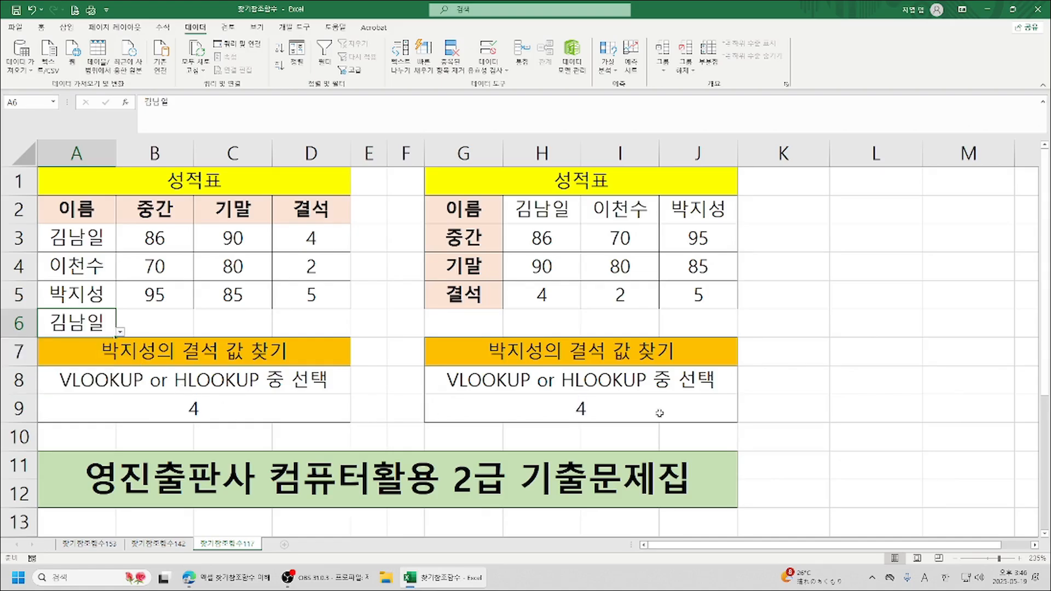
pyautogui.click(121, 333)
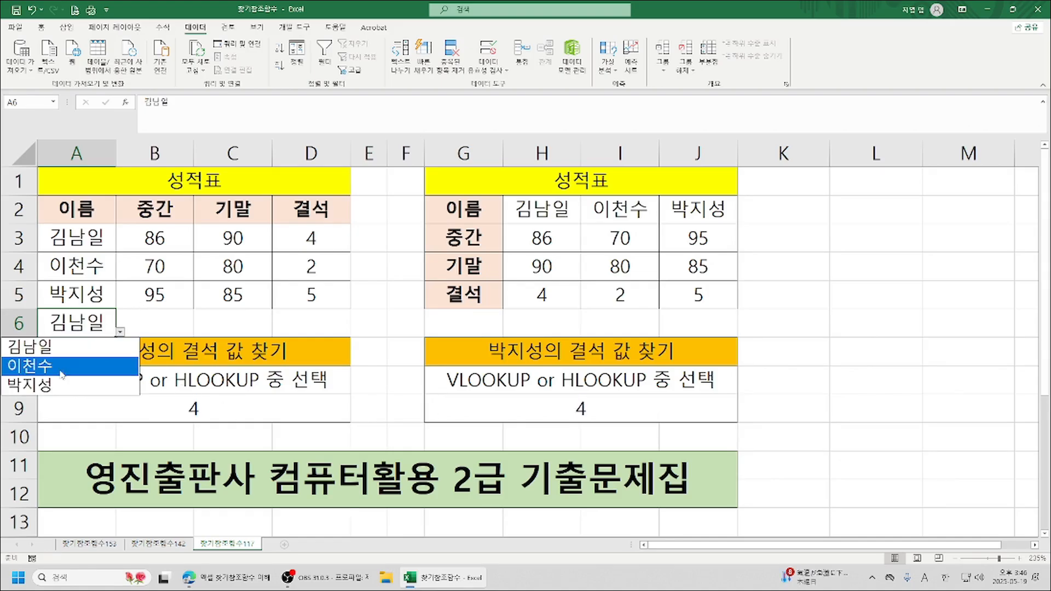
pyautogui.click(85, 365)
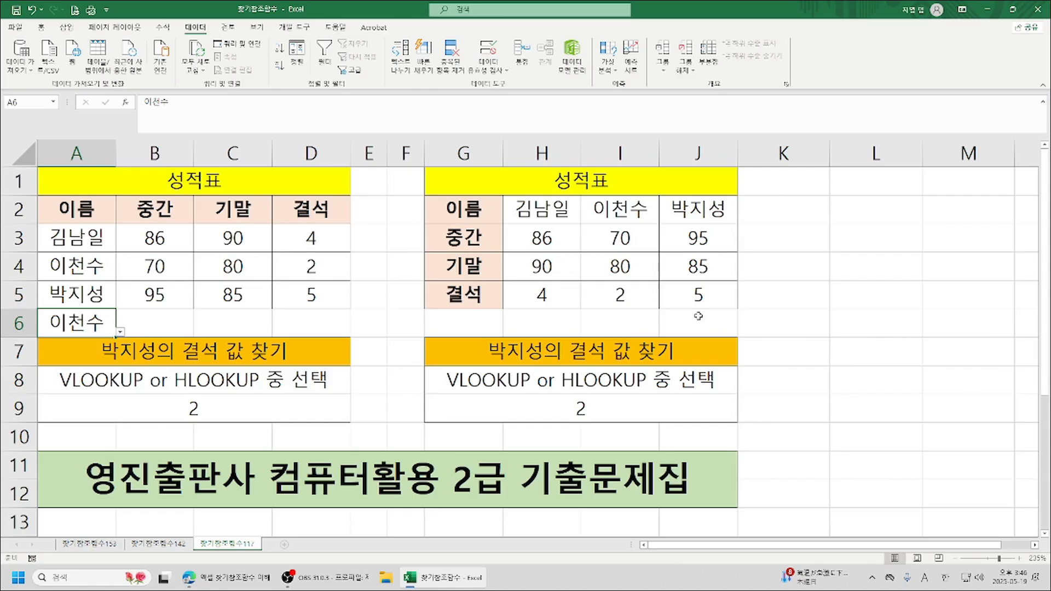
# Start the VLOOKUP formula in A9 over again with A6 as its lookup value.
pyautogui.click(174, 406)
pyautogui.write('=v')
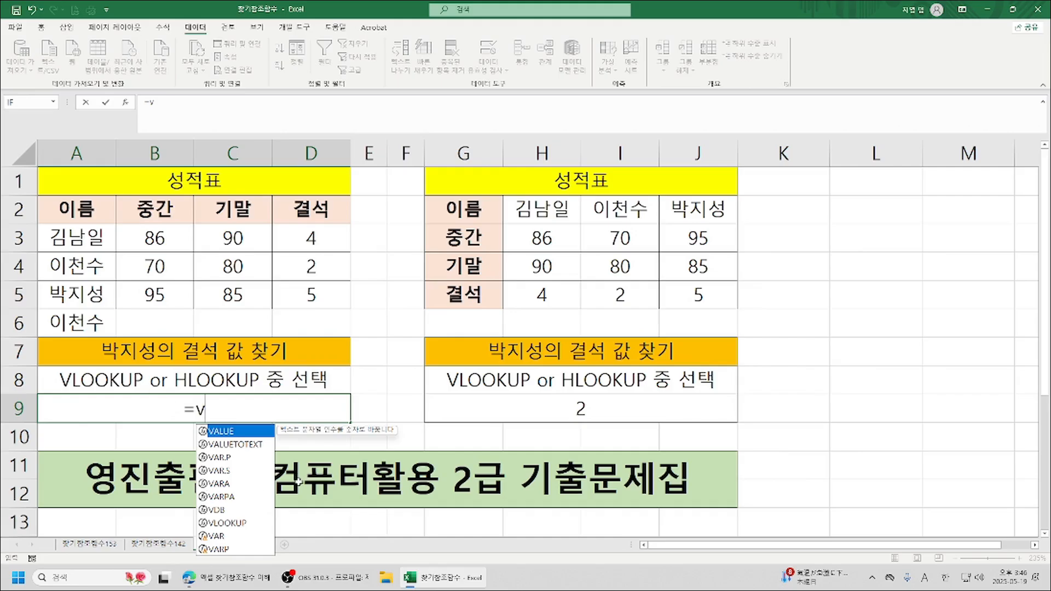
pyautogui.doubleClick(228, 523)
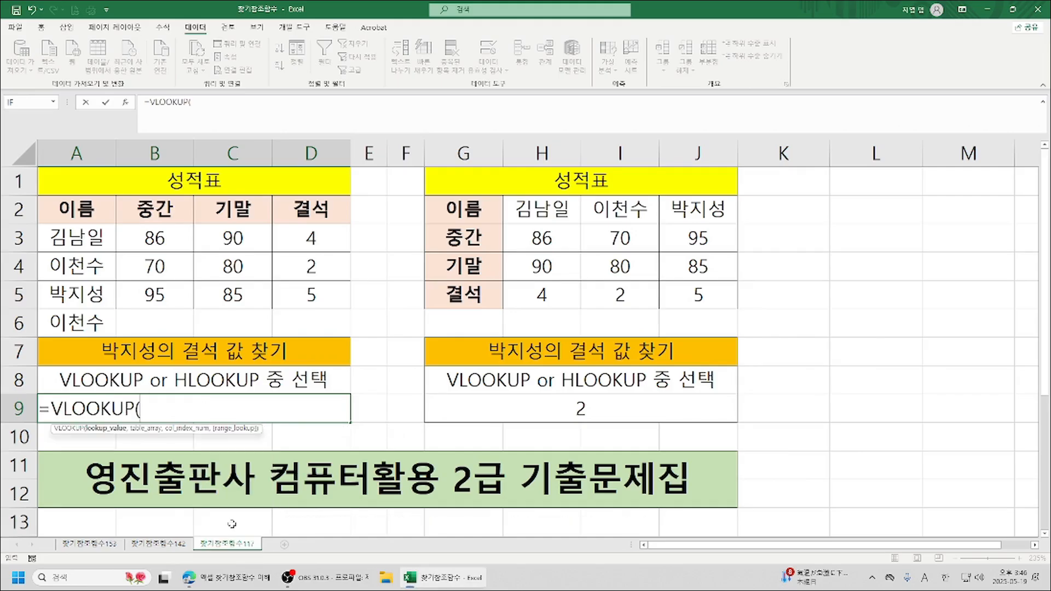
pyautogui.click(126, 102)
pyautogui.moveTo(887, 159); pyautogui.dragTo(668, 133)
pyautogui.click(63, 323)
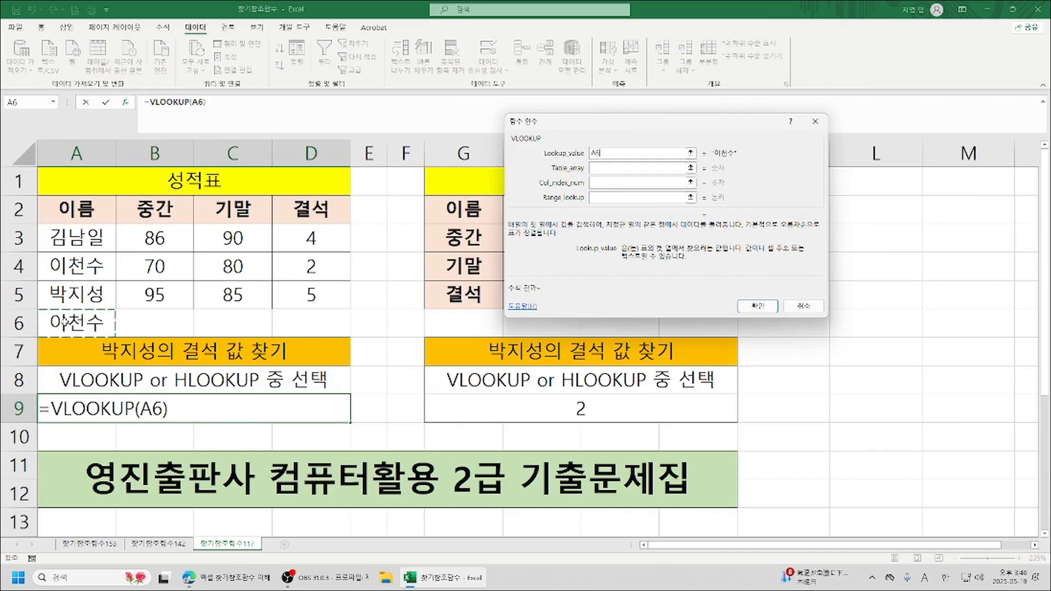
pyautogui.press('Tab')
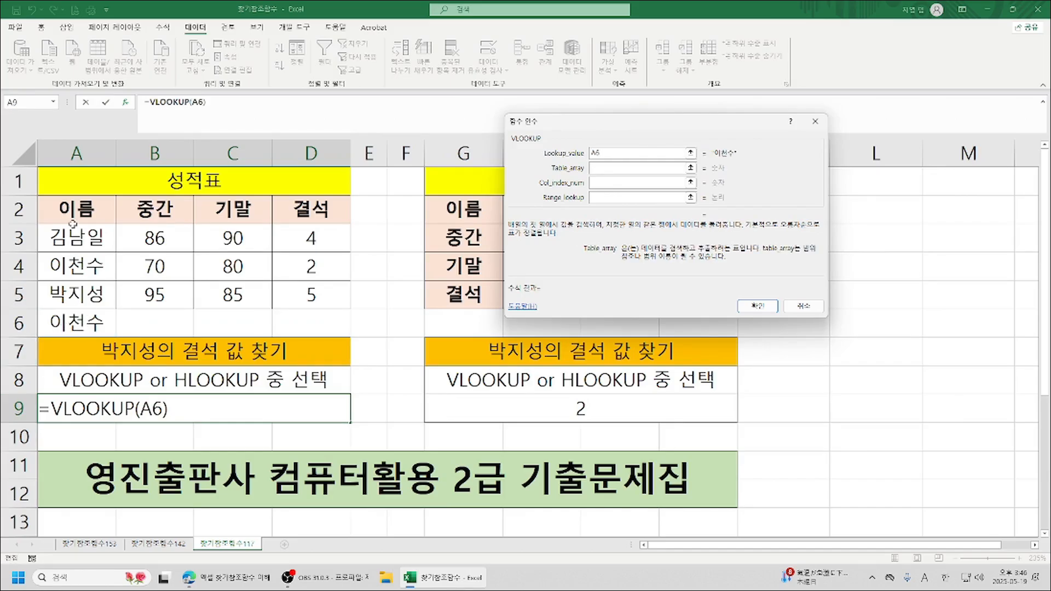
# Complete the VLOOKUP in A9 with table array A3:D5, column index 4 and range lookup 0.
pyautogui.moveTo(61, 236); pyautogui.dragTo(326, 307)
pyautogui.press('Tab')
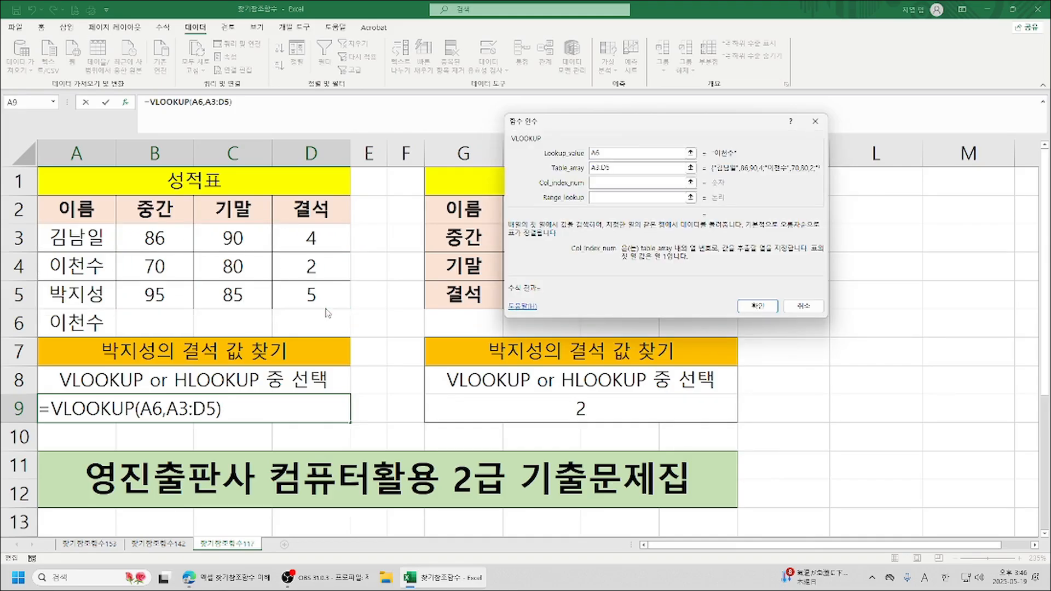
pyautogui.write('3')
pyautogui.press('BackSpace')
pyautogui.write('4')
pyautogui.click(605, 199)
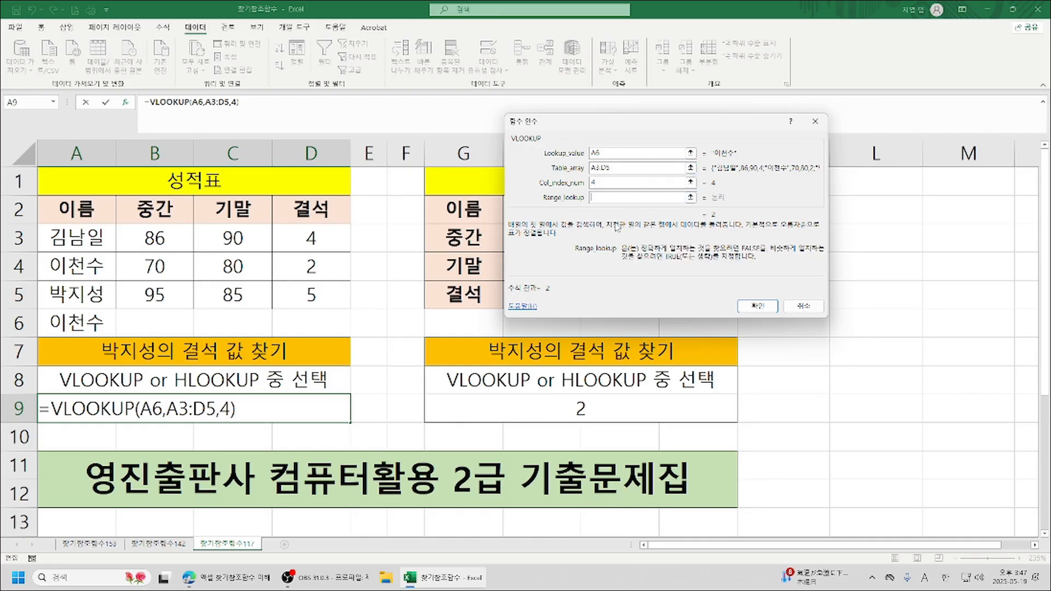
pyautogui.write('0')
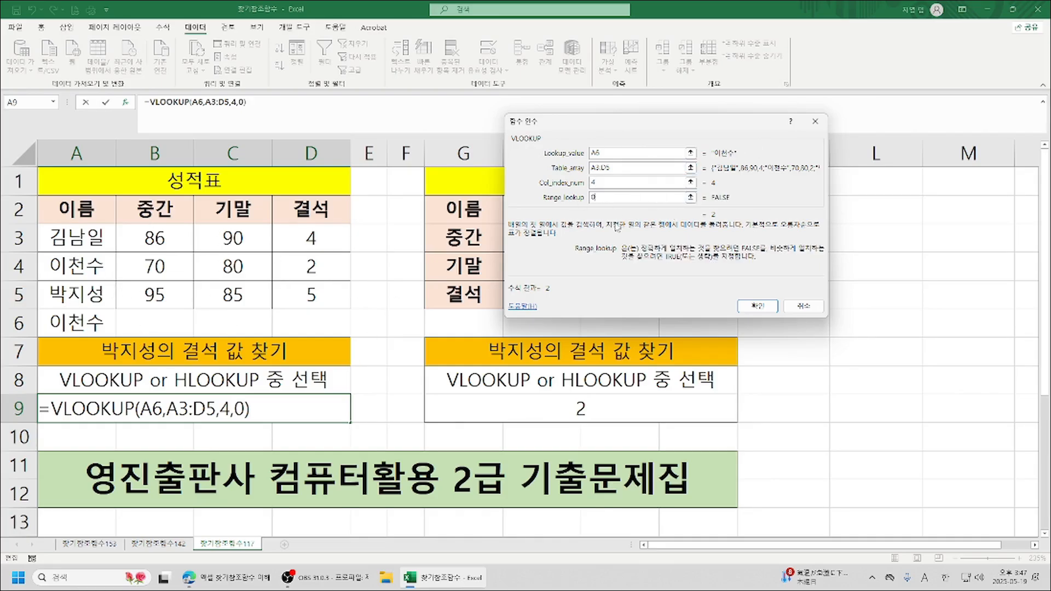
pyautogui.click(756, 305)
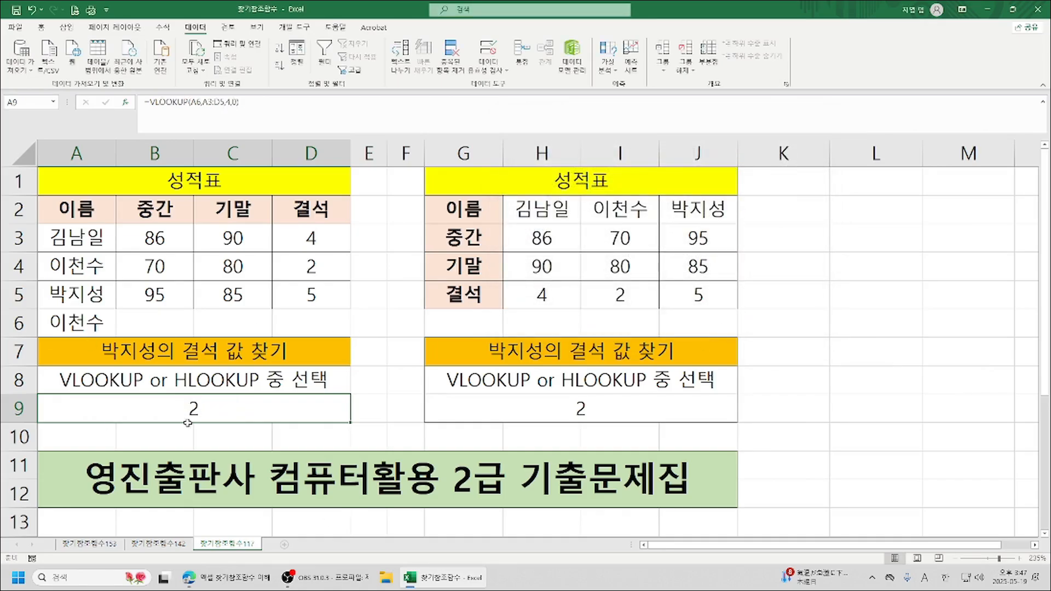
# Re-enter the HLOOKUP formula in G9 with A6 as its lookup value, keeping most of the second grade table uncovered.
pyautogui.click(536, 408)
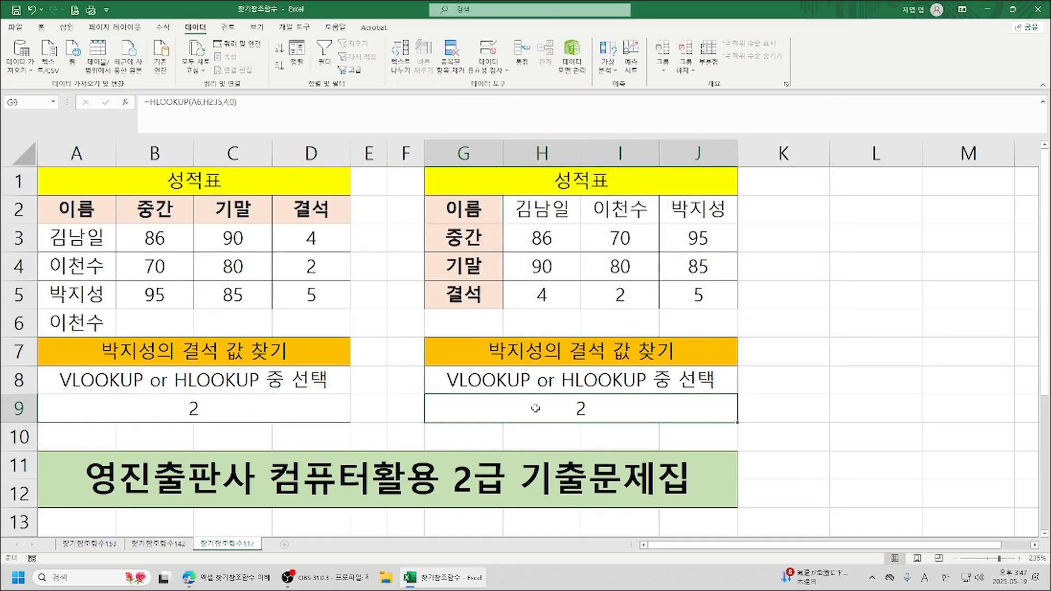
pyautogui.write('=')
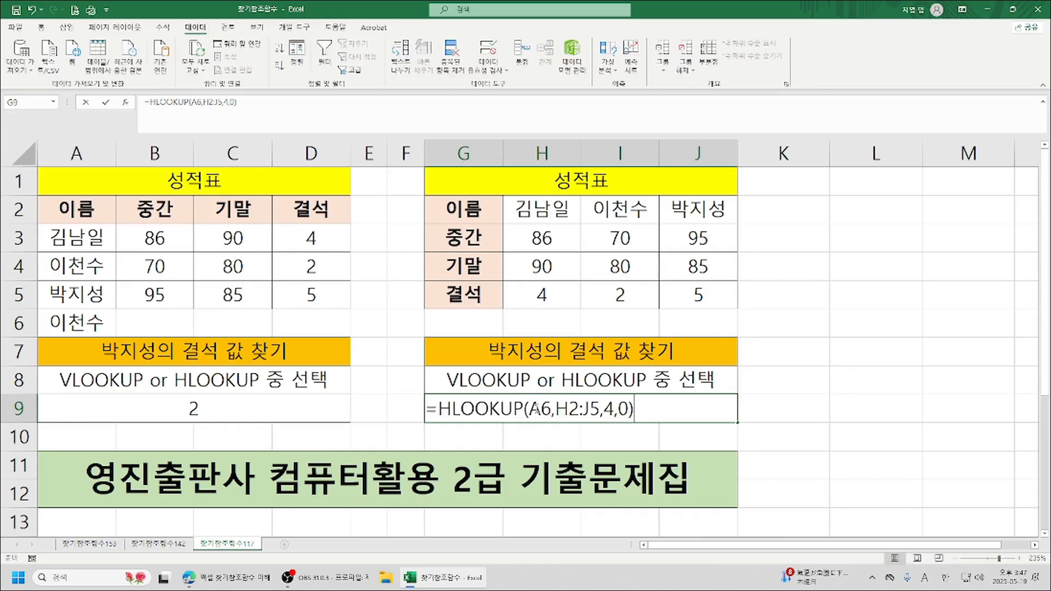
pyautogui.write('h')
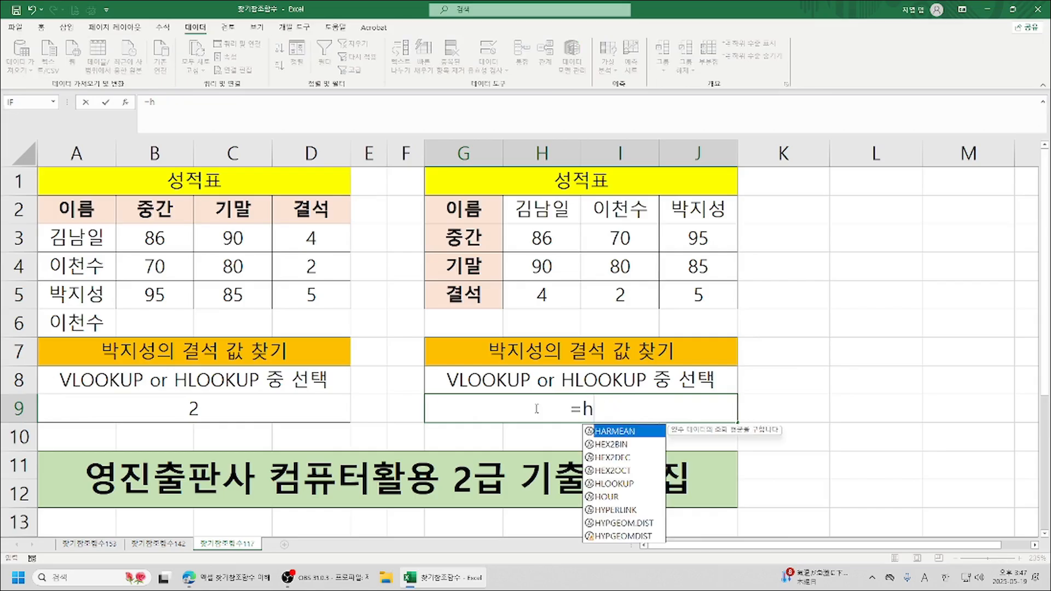
pyautogui.doubleClick(624, 485)
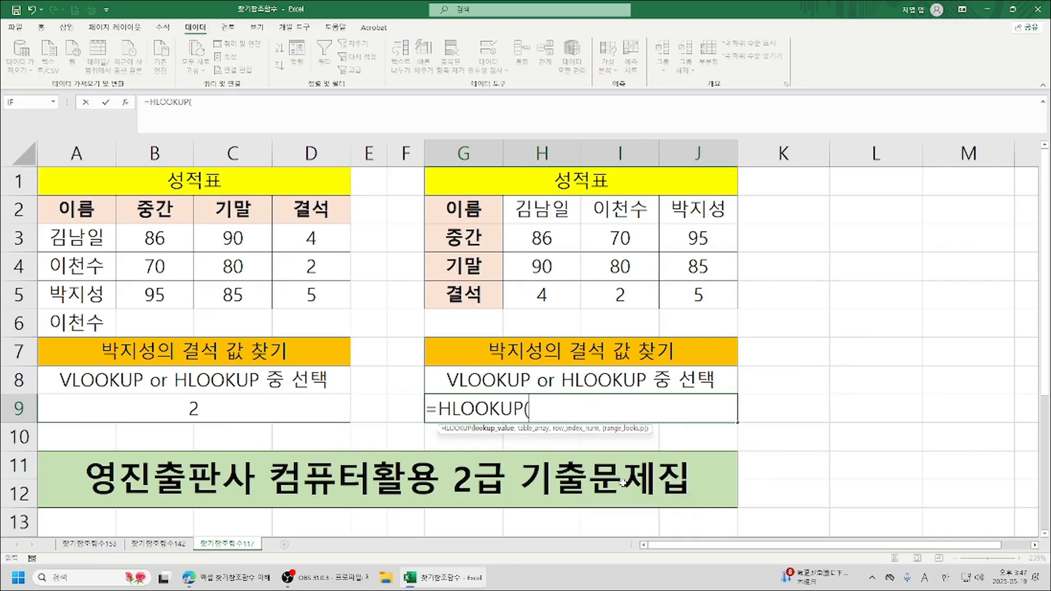
pyautogui.click(125, 102)
pyautogui.moveTo(661, 136); pyautogui.dragTo(884, 158)
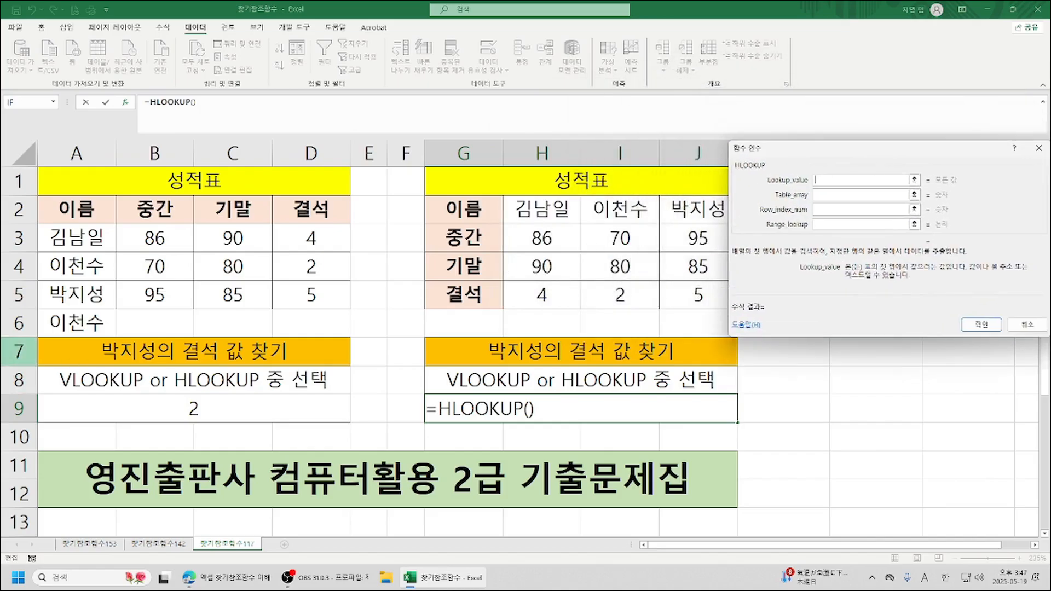
pyautogui.click(87, 328)
pyautogui.press('Tab')
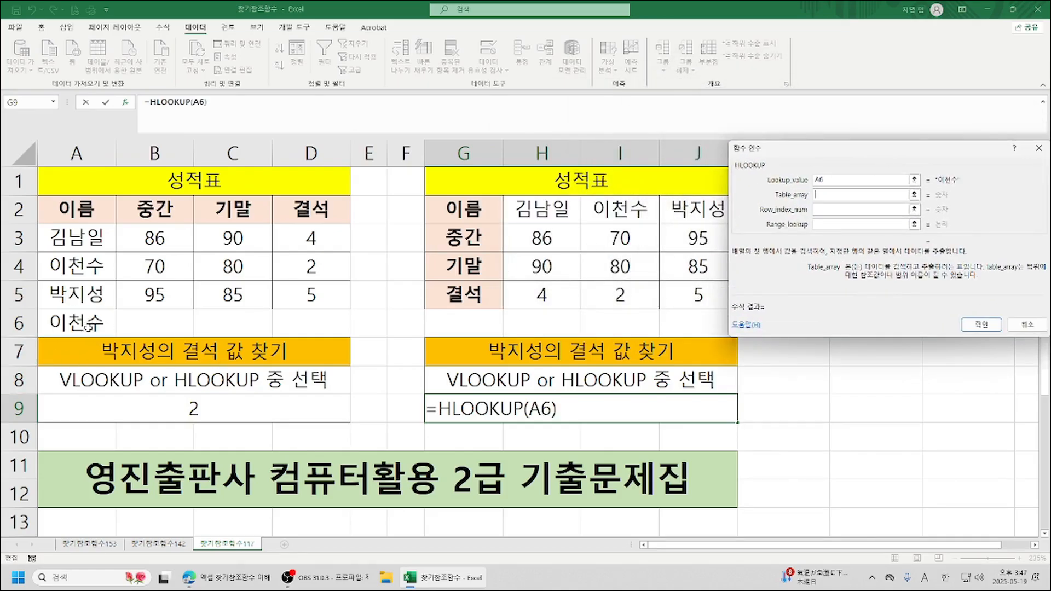
# Complete the re-entered HLOOKUP in G9 with table array H2:J5, row index 4 and range lookup 0.
pyautogui.moveTo(520, 211); pyautogui.dragTo(698, 296)
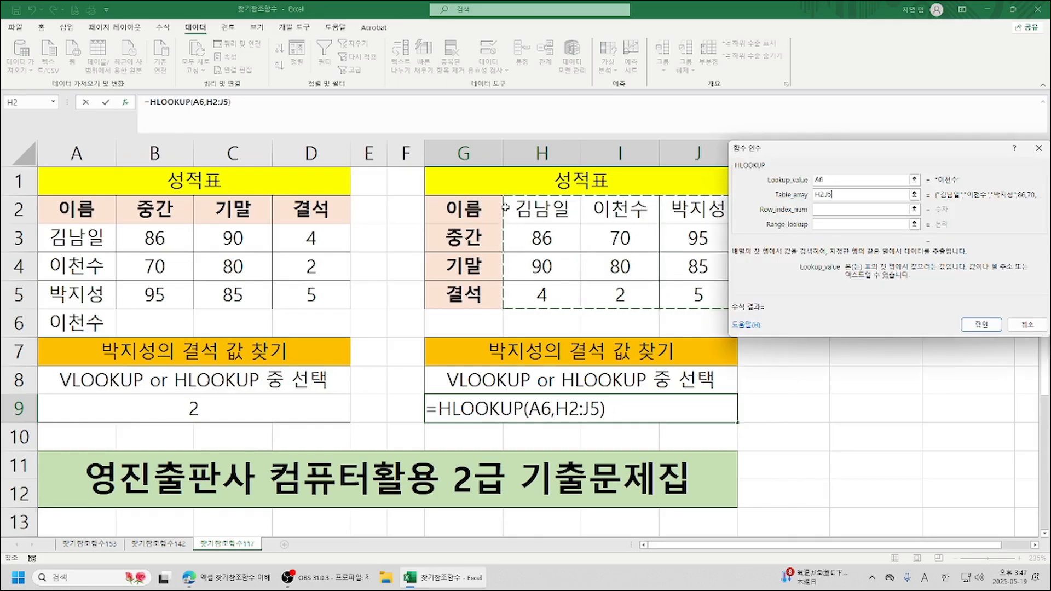
pyautogui.click(836, 209)
pyautogui.write('4')
pyautogui.press('Tab')
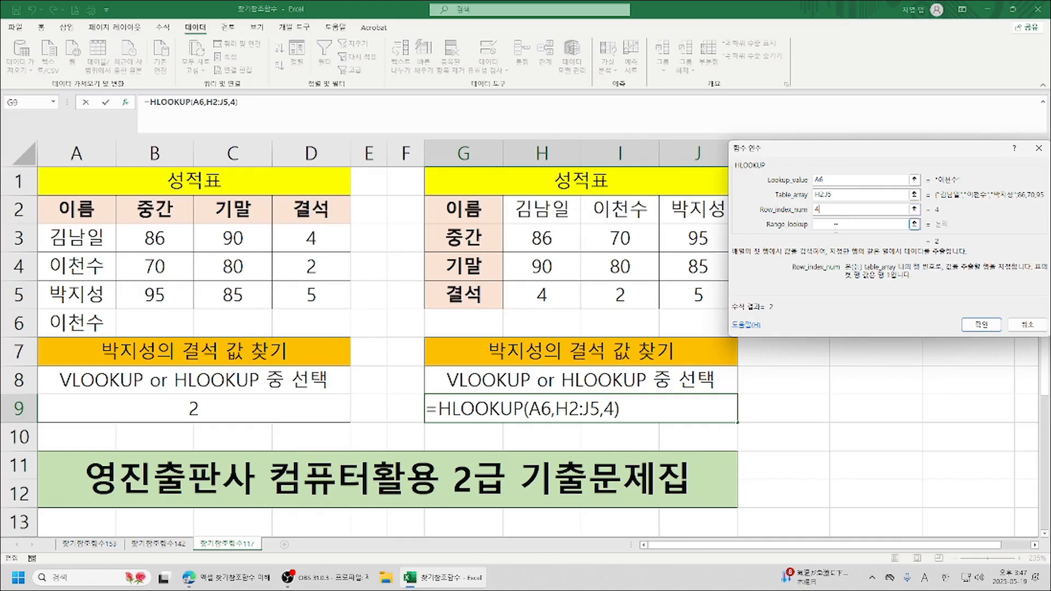
pyautogui.write('0')
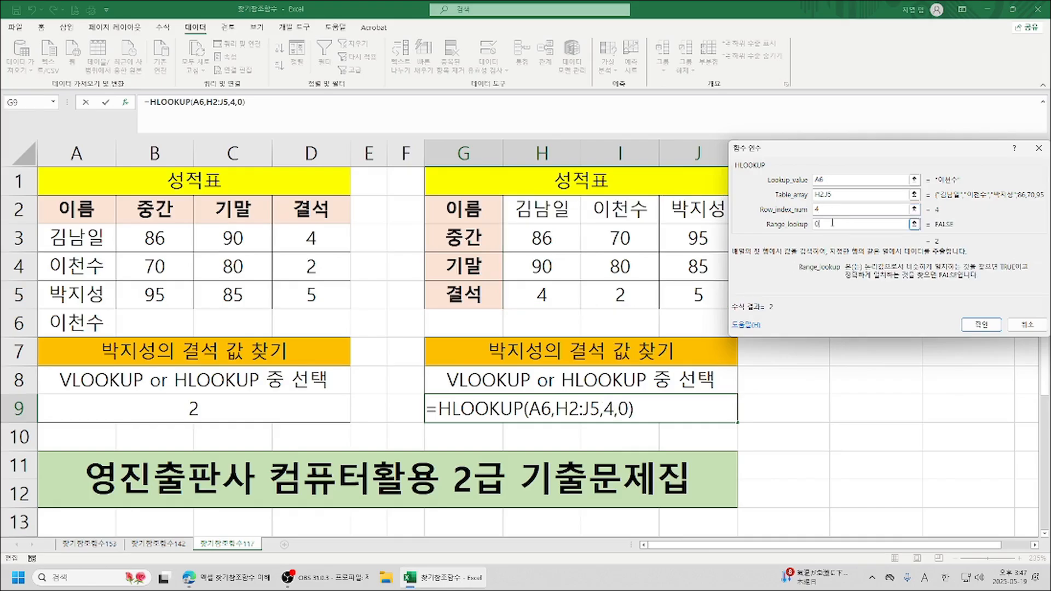
pyautogui.click(981, 325)
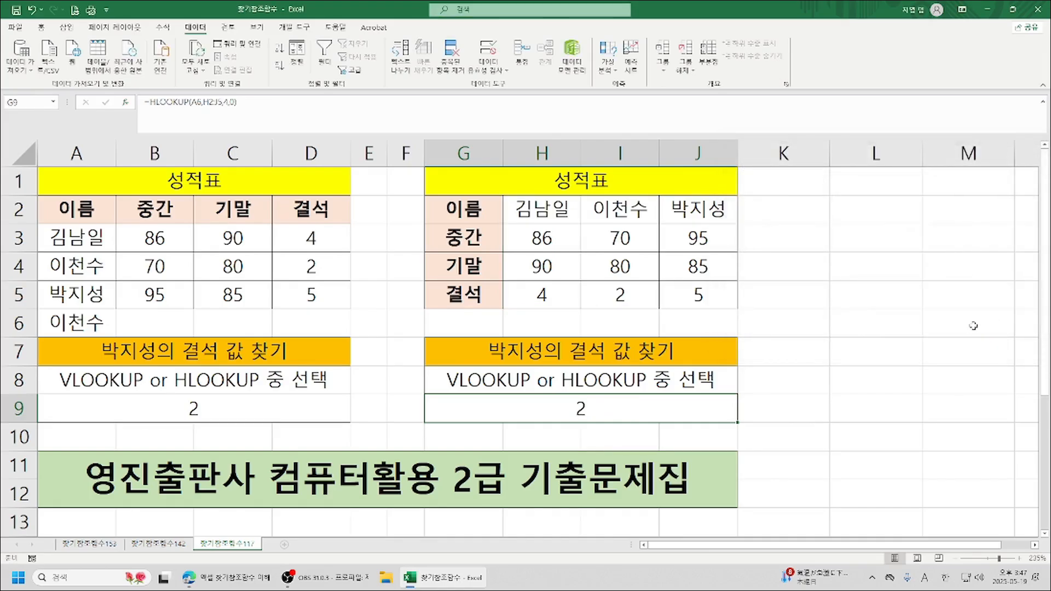
# Test the re-entered lookup formulas by choosing the A3 name in A6's dropdown.
pyautogui.click(77, 322)
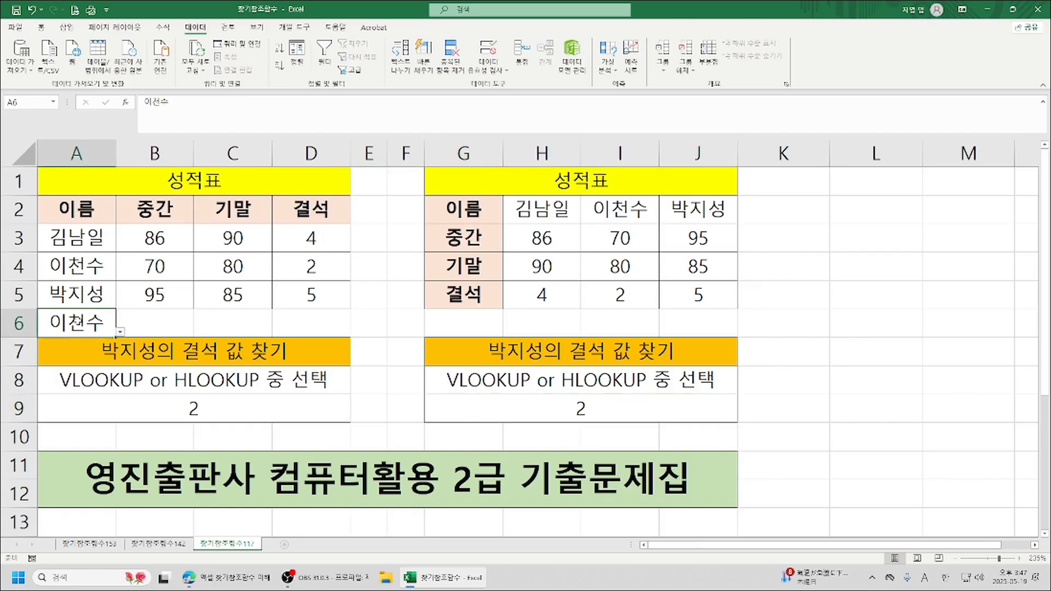
pyautogui.click(119, 333)
pyautogui.click(96, 345)
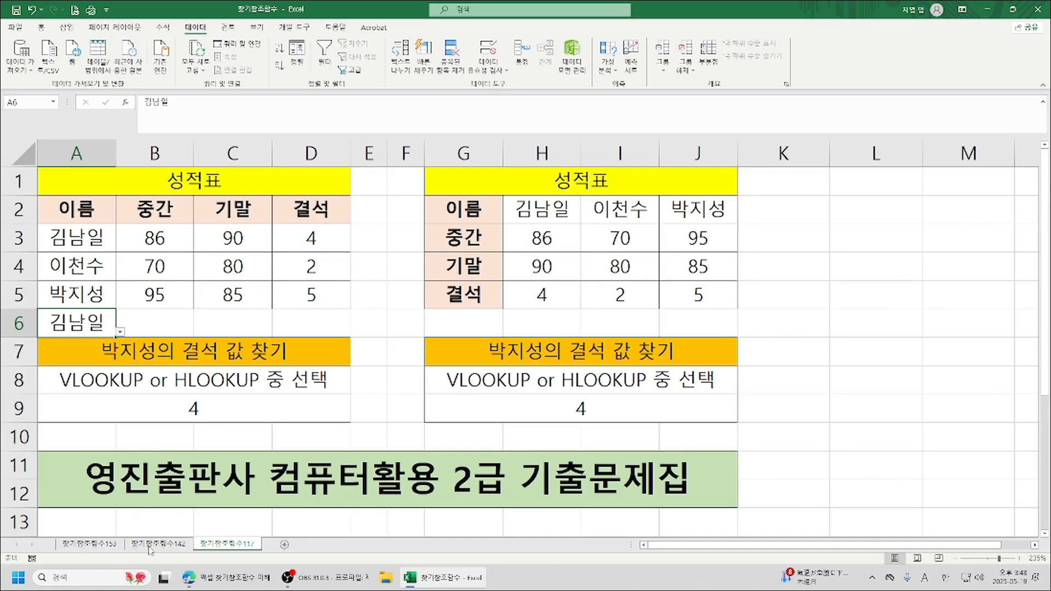
# Go to the first worksheet with the score-to-grade tables and set the score in C5 to 76.
pyautogui.click(168, 545)
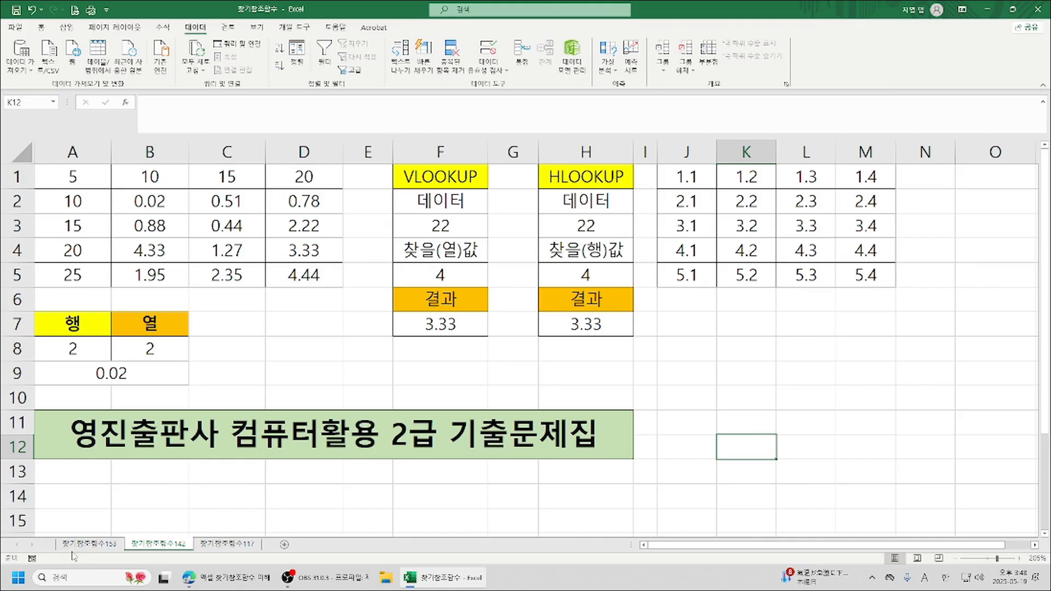
pyautogui.click(92, 545)
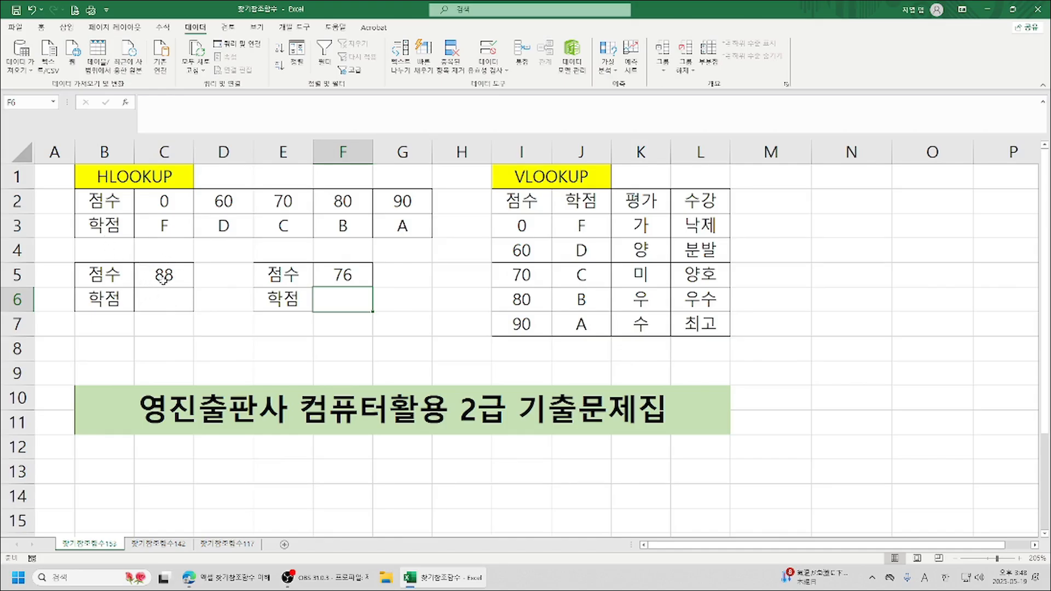
pyautogui.click(164, 277)
pyautogui.write('76')
pyautogui.press('Return')
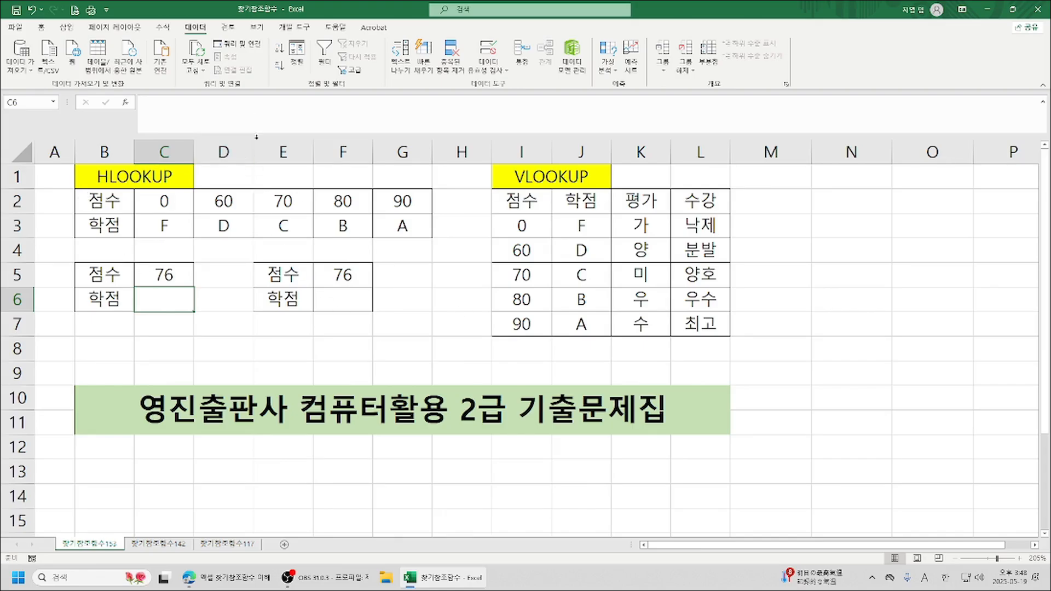
# Start an HLOOKUP formula in C6 with C5 as its lookup value, keeping the horizontal grade table uncovered.
pyautogui.moveTo(225, 578)
pyautogui.write('=')
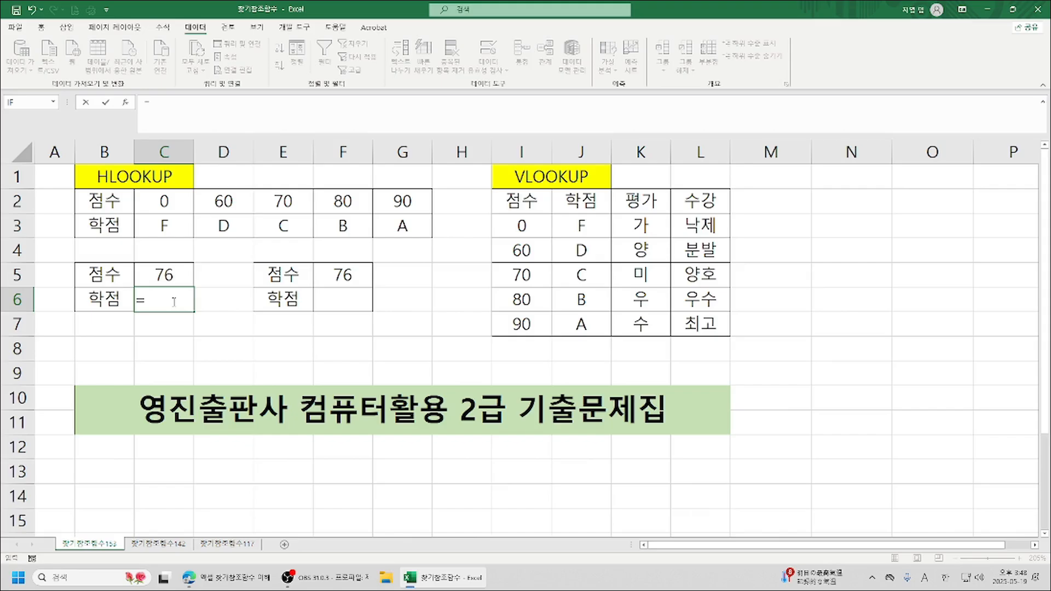
pyautogui.write('h')
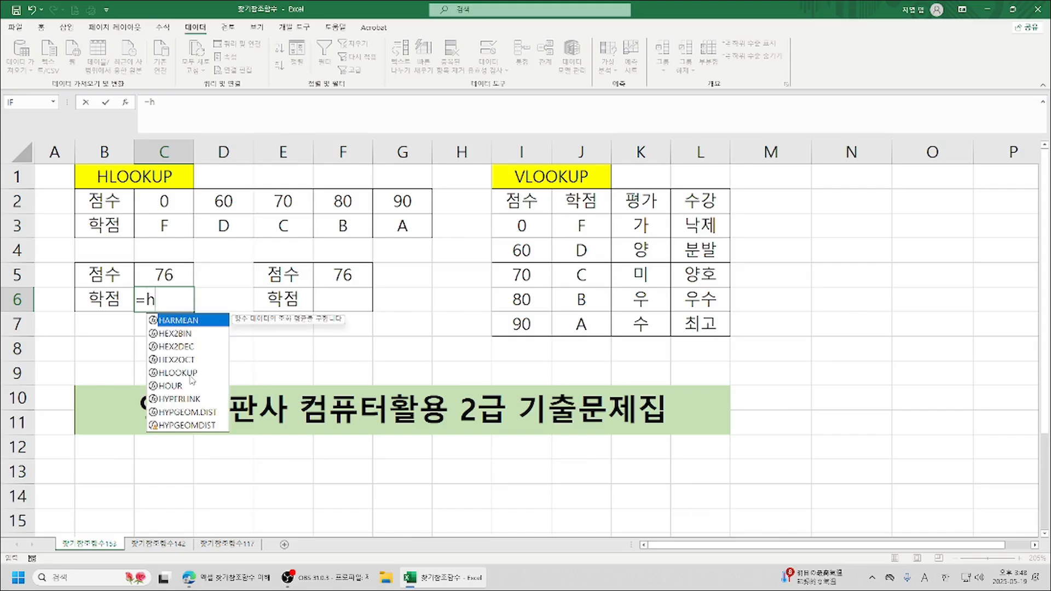
pyautogui.doubleClick(191, 374)
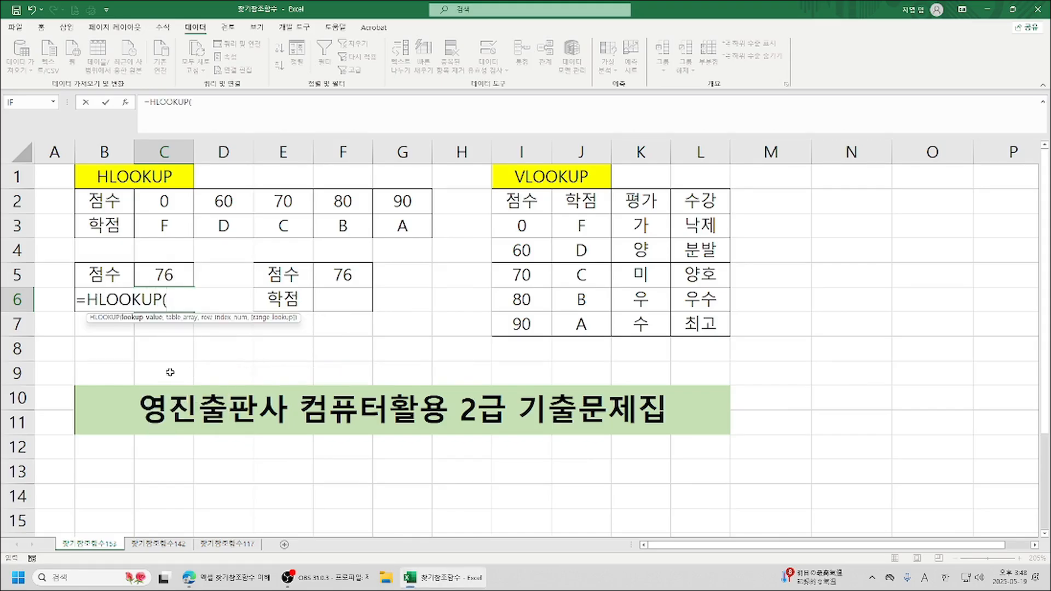
pyautogui.click(126, 102)
pyautogui.moveTo(898, 161); pyautogui.dragTo(613, 164)
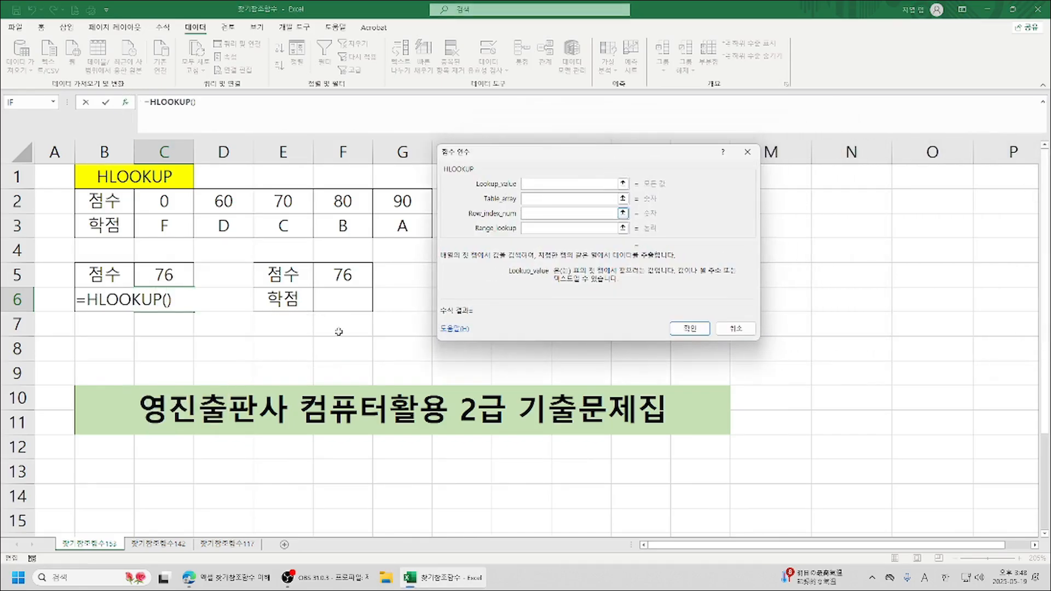
pyautogui.click(158, 276)
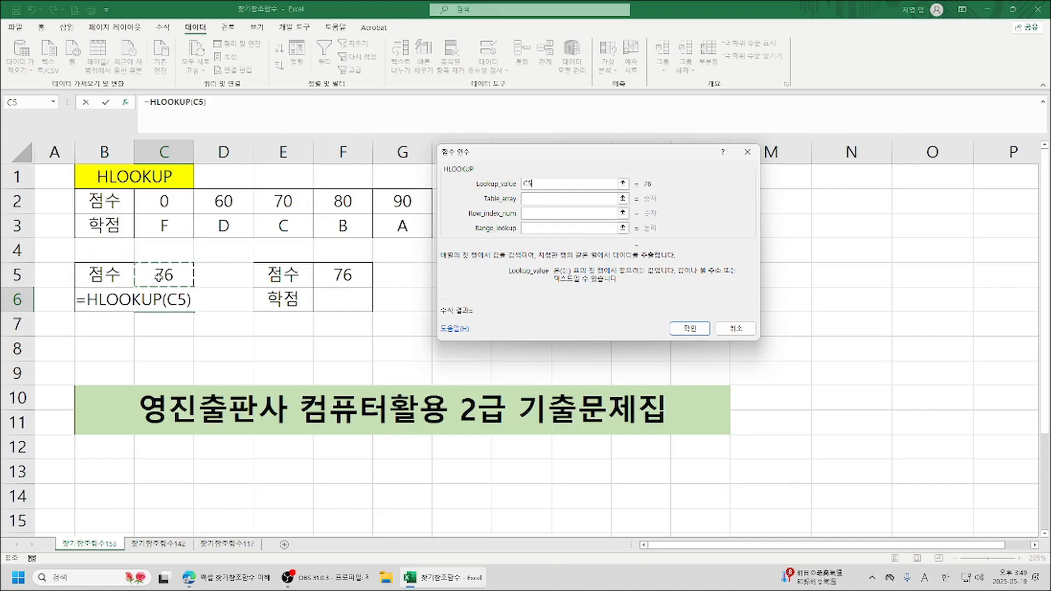
pyautogui.press('Tab')
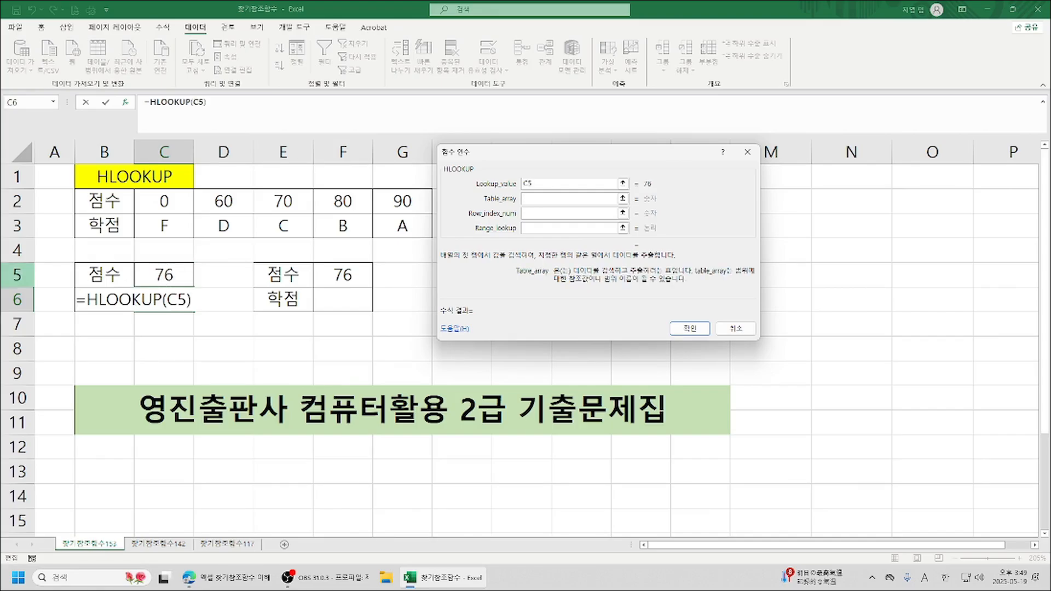
# Complete the HLOOKUP in C6 with table array C2:G3, row index 2 and range lookup 1.
pyautogui.moveTo(149, 203); pyautogui.dragTo(393, 225)
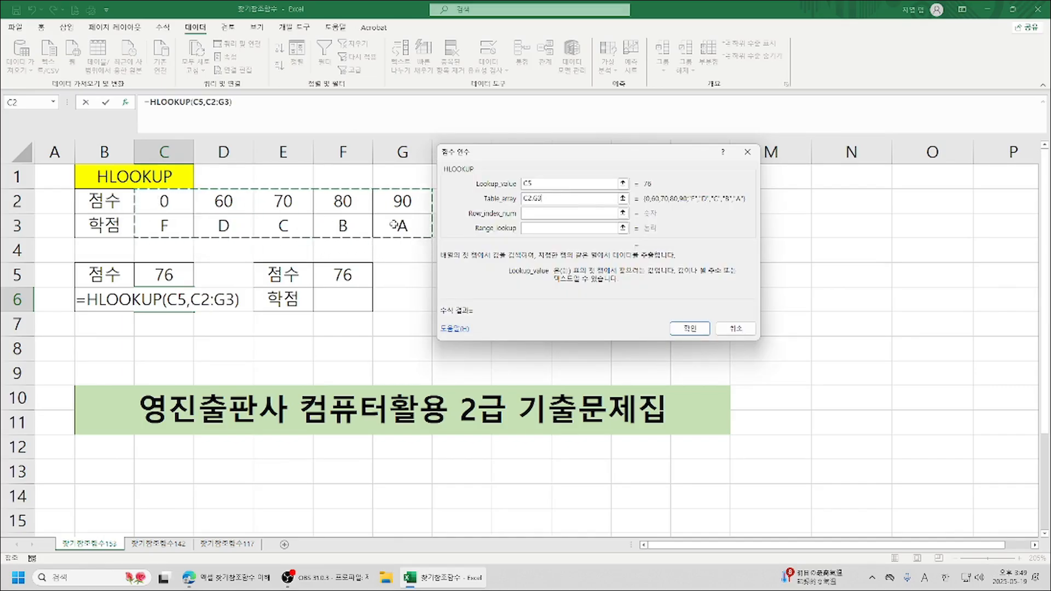
pyautogui.press('Tab')
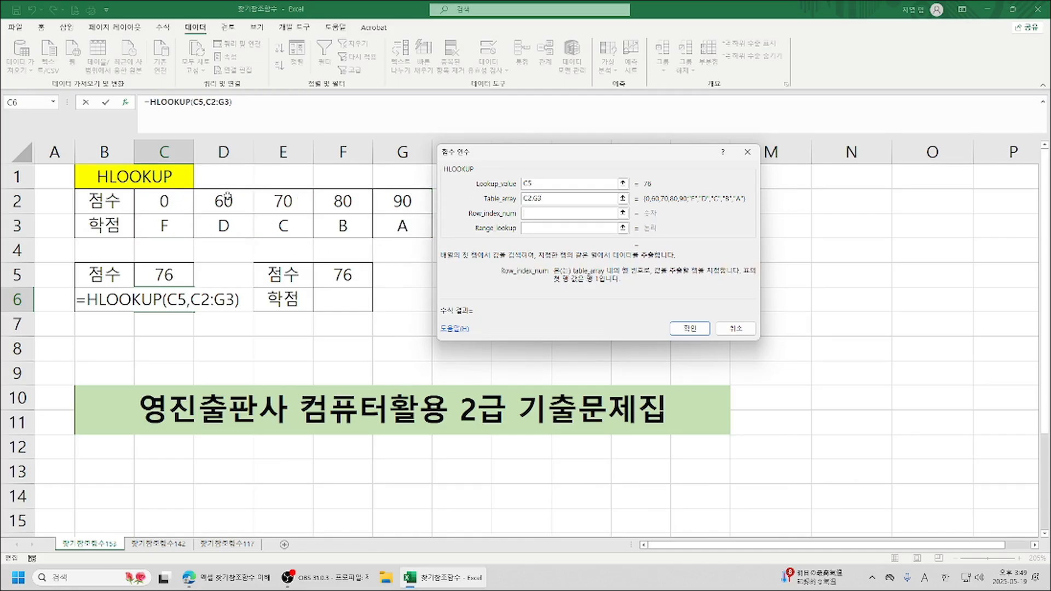
pyautogui.write('2')
pyautogui.click(549, 229)
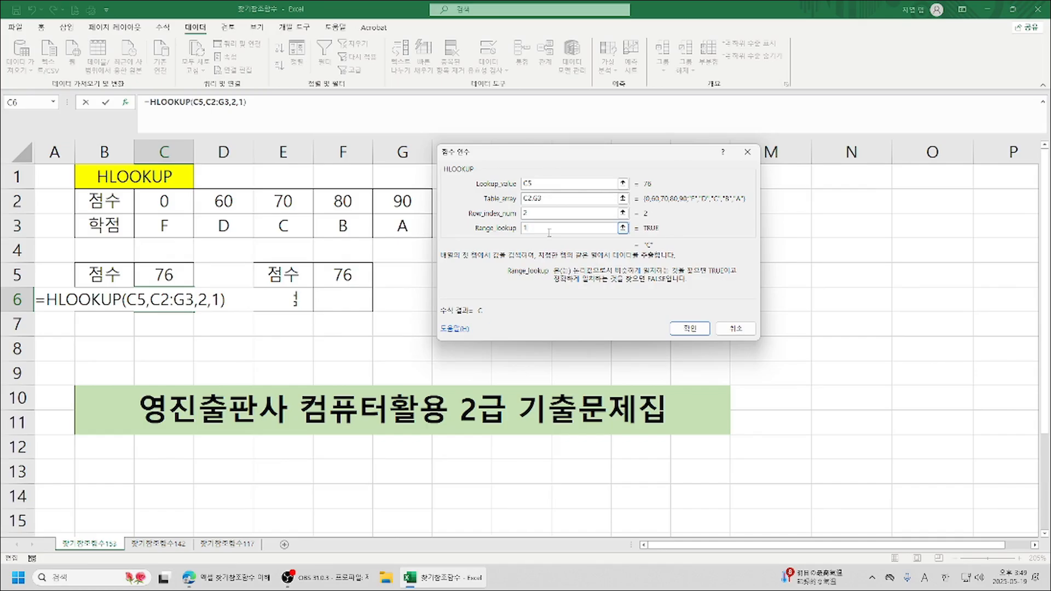
pyautogui.click(691, 329)
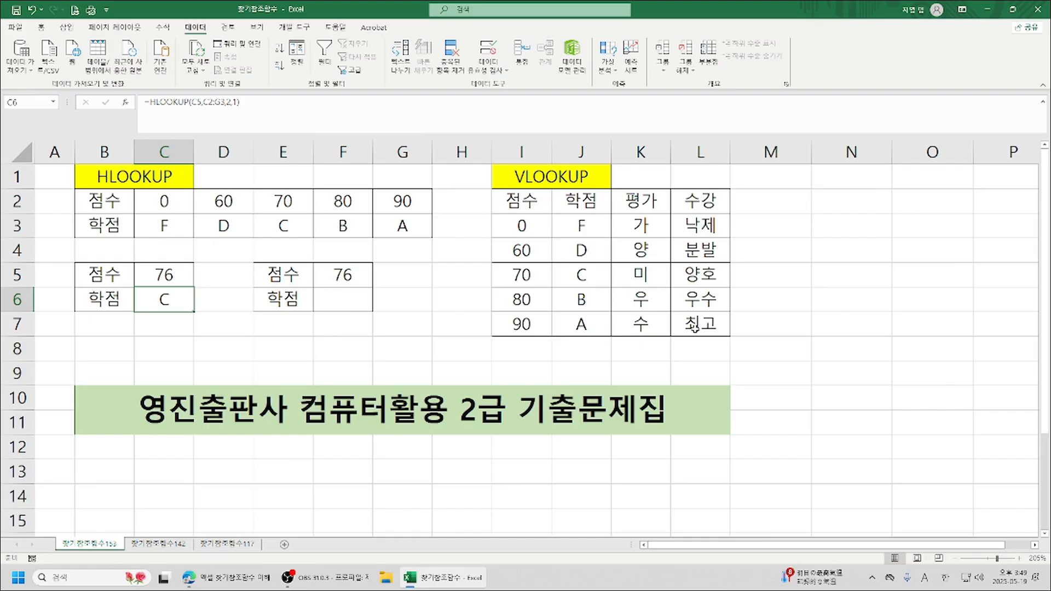
# Test the HLOOKUP with scores 81 and 100 in C5, and enter 76 in C6.
pyautogui.click(145, 277)
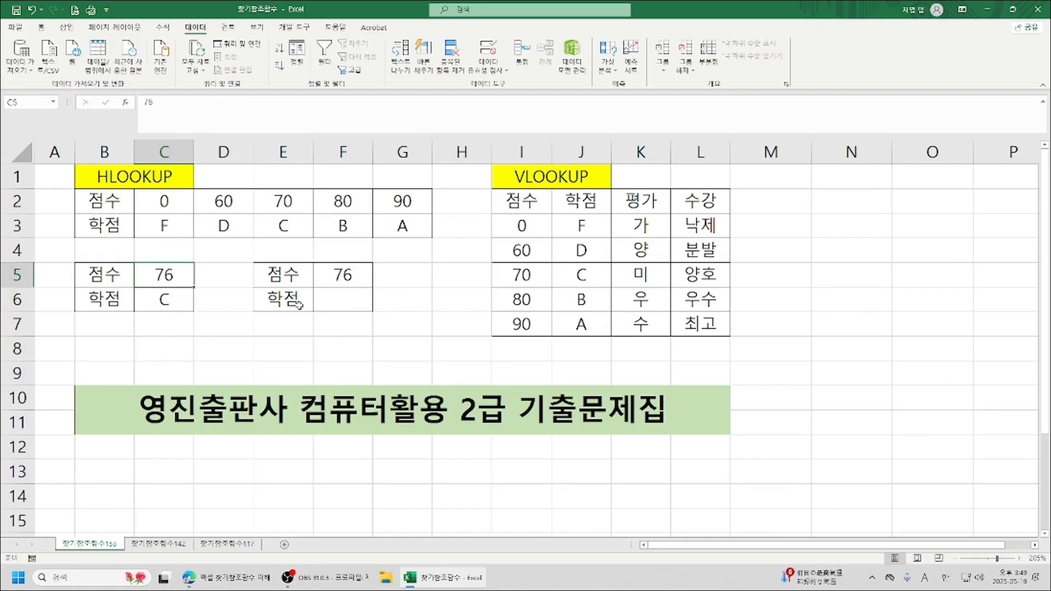
pyautogui.write('81')
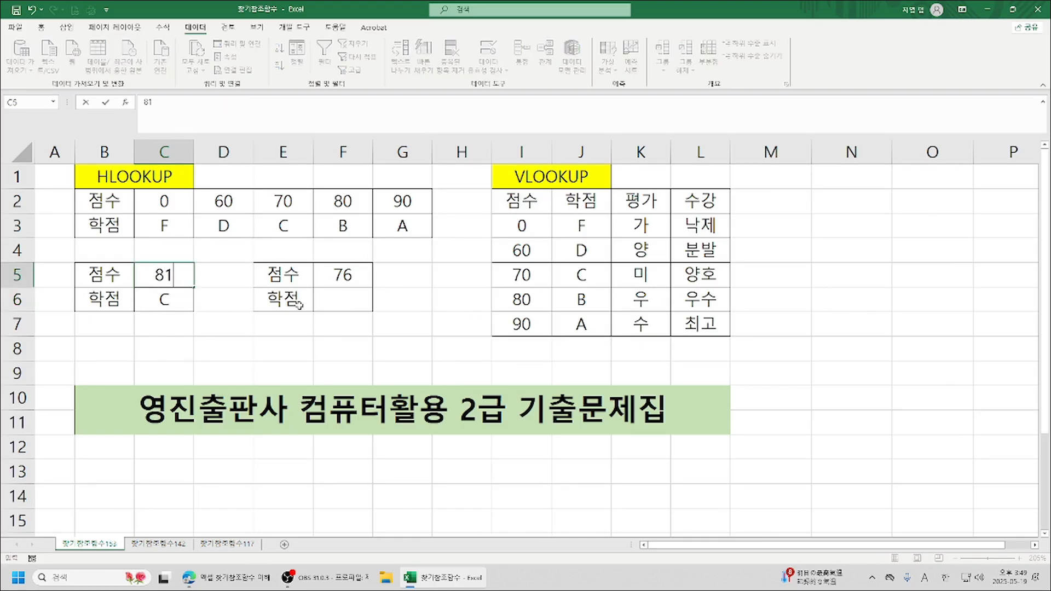
pyautogui.press('Return')
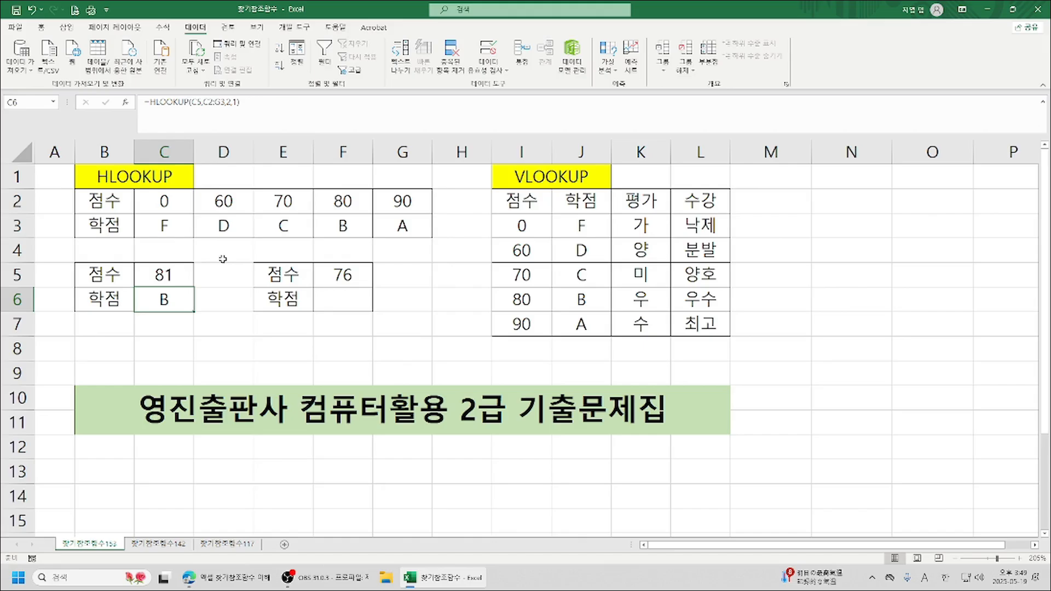
pyautogui.click(170, 277)
pyautogui.write('100')
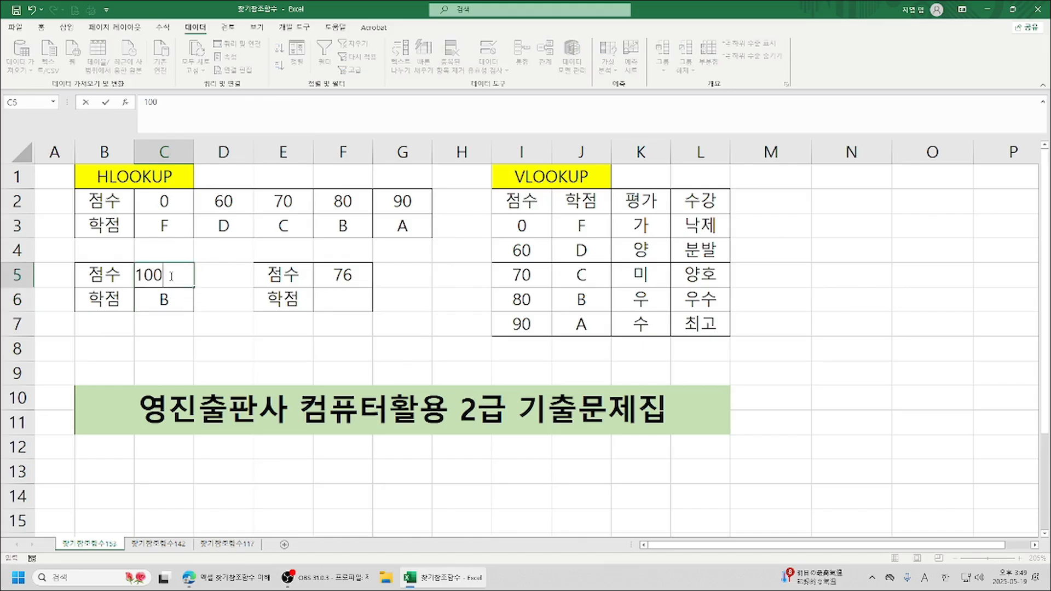
pyautogui.press('Return')
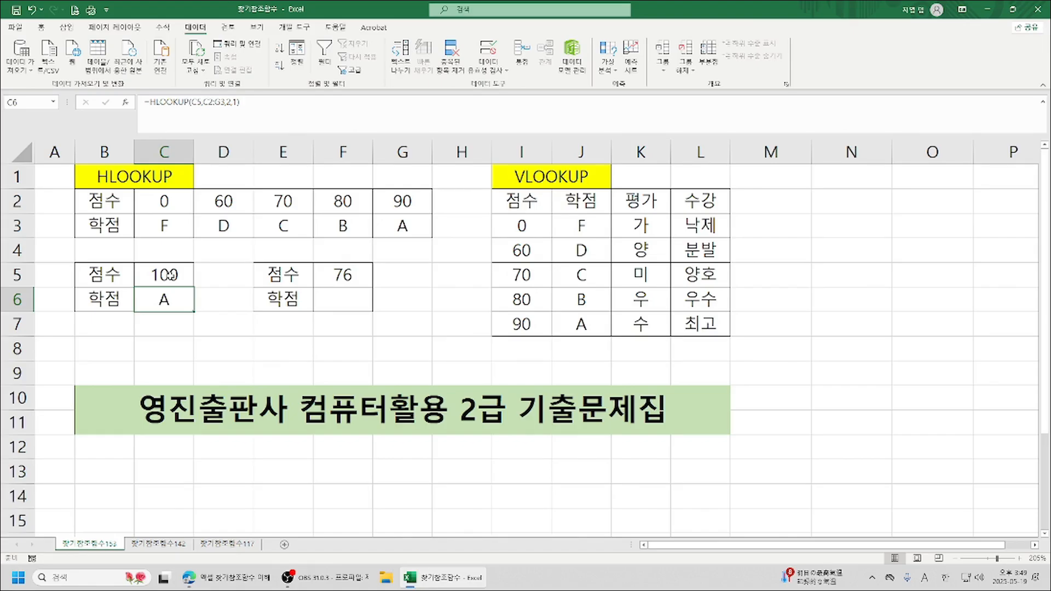
pyautogui.write('76')
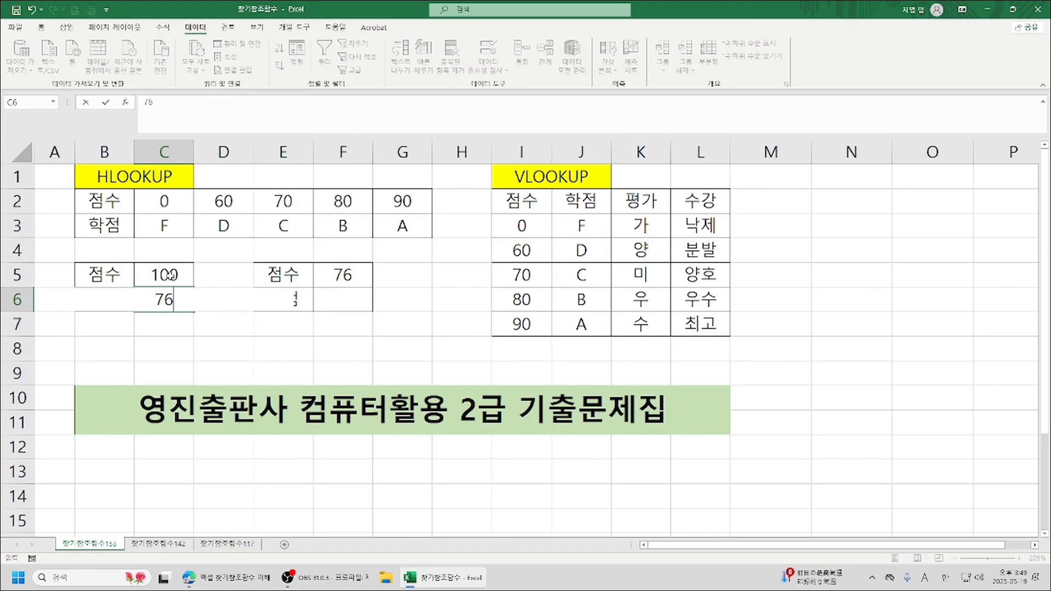
pyautogui.press('Return')
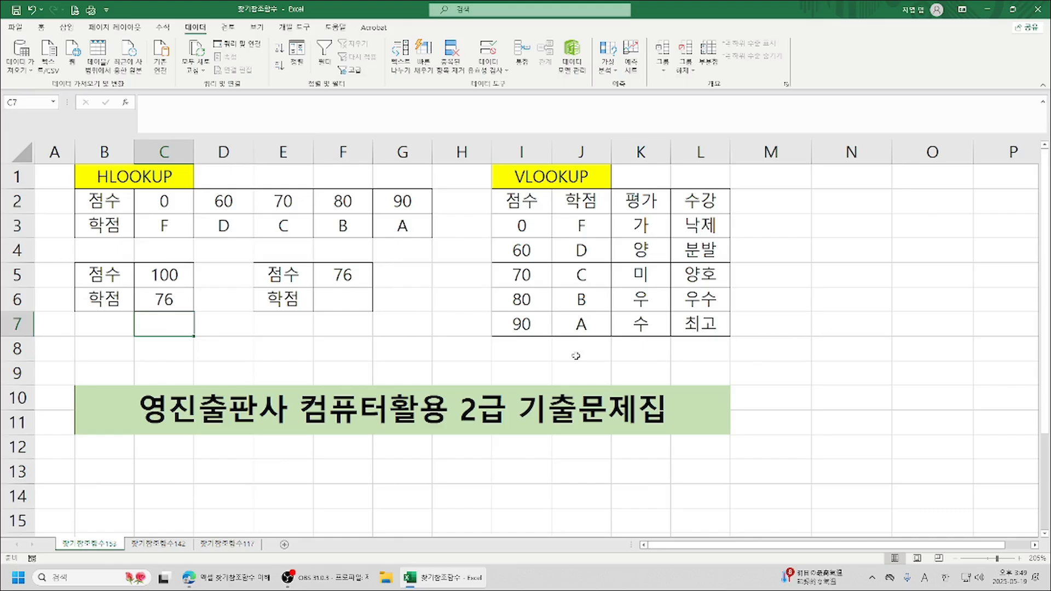
# Start a VLOOKUP formula in F6 with F5 as its lookup value, keeping the vertical grade table uncovered.
pyautogui.click(349, 305)
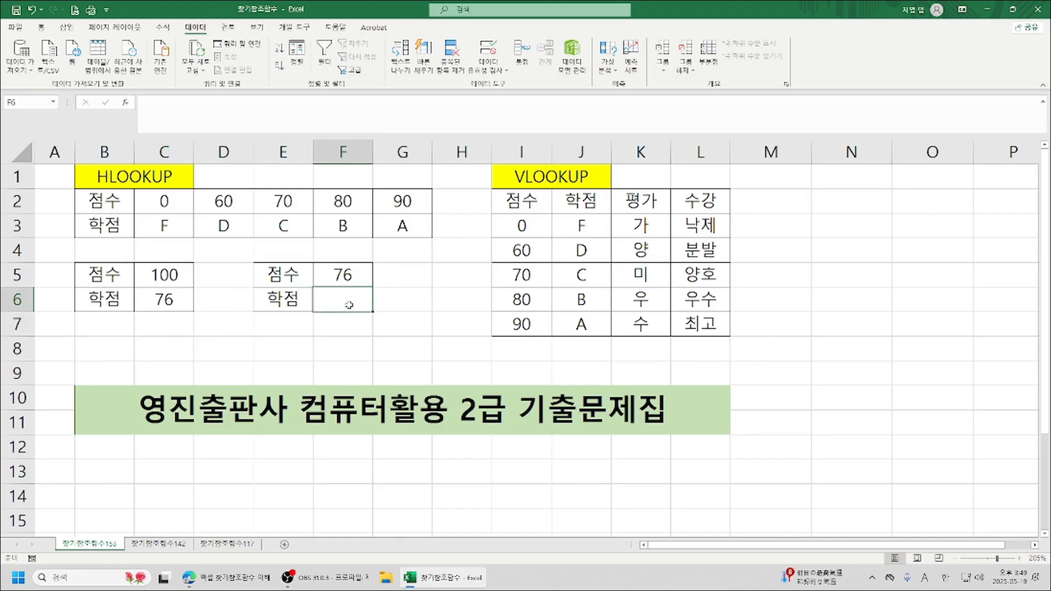
pyautogui.write('=v')
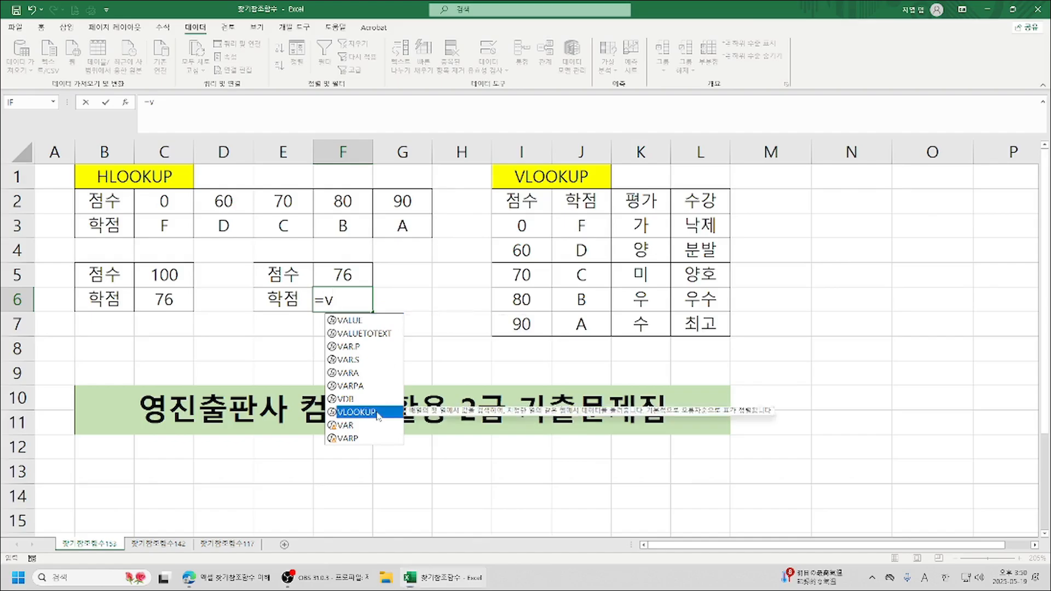
pyautogui.doubleClick(356, 412)
pyautogui.click(126, 105)
pyautogui.moveTo(667, 146); pyautogui.dragTo(971, 152)
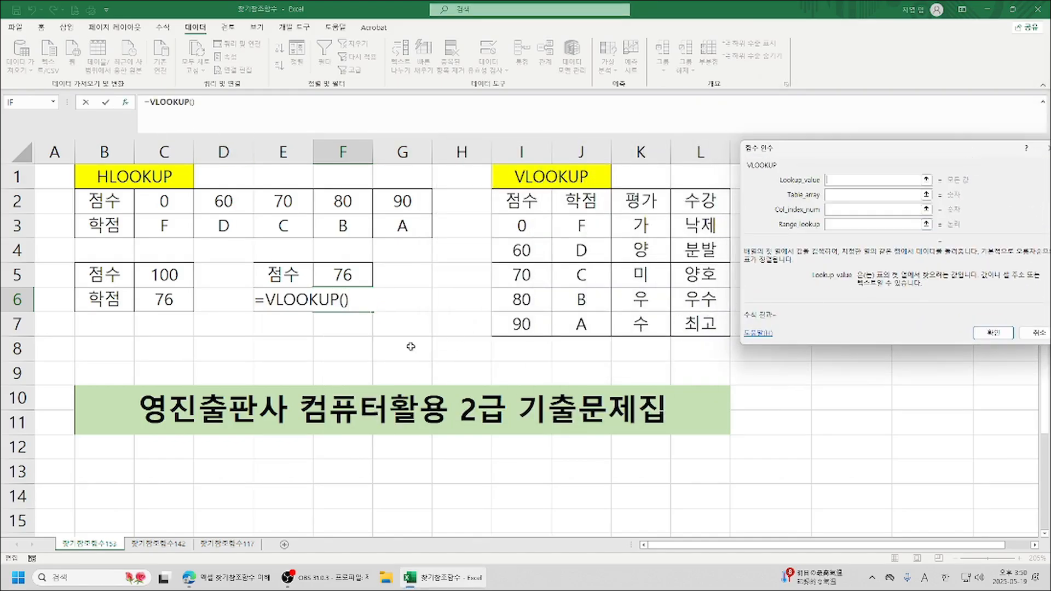
pyautogui.click(345, 275)
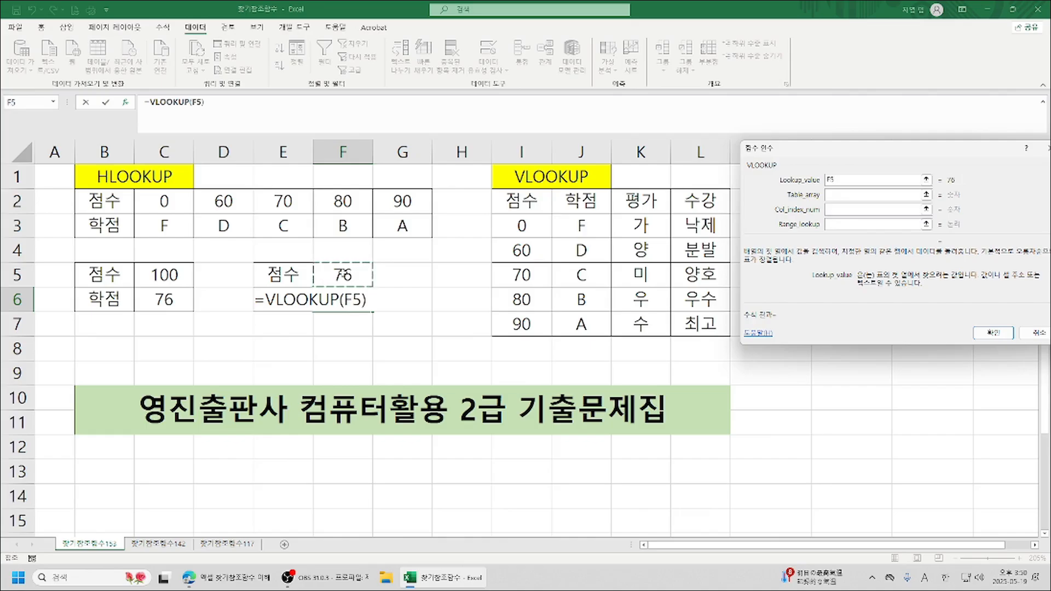
pyautogui.press('Tab')
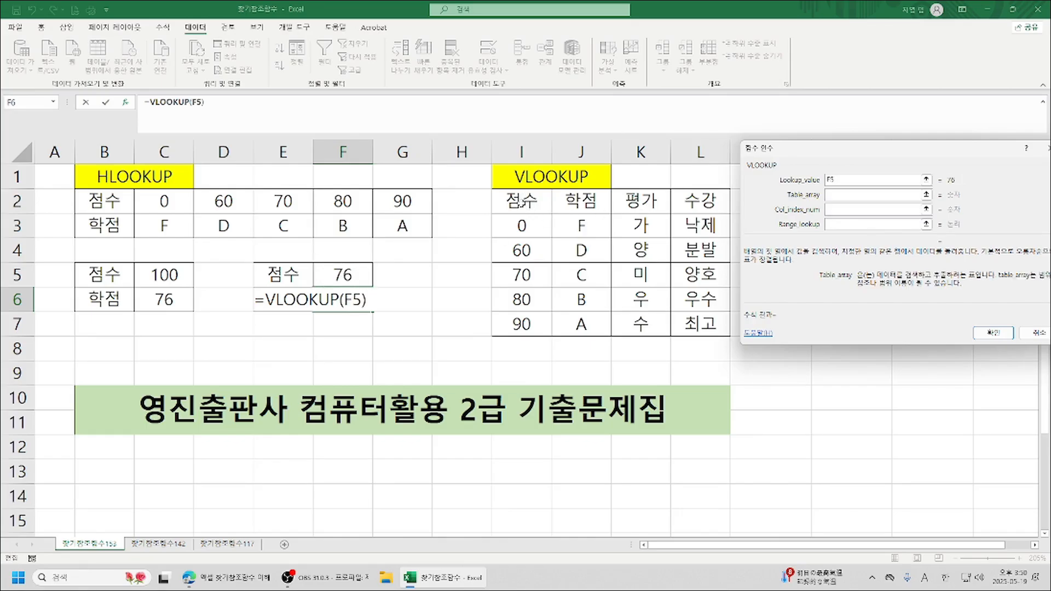
pyautogui.moveTo(525, 203); pyautogui.dragTo(602, 333)
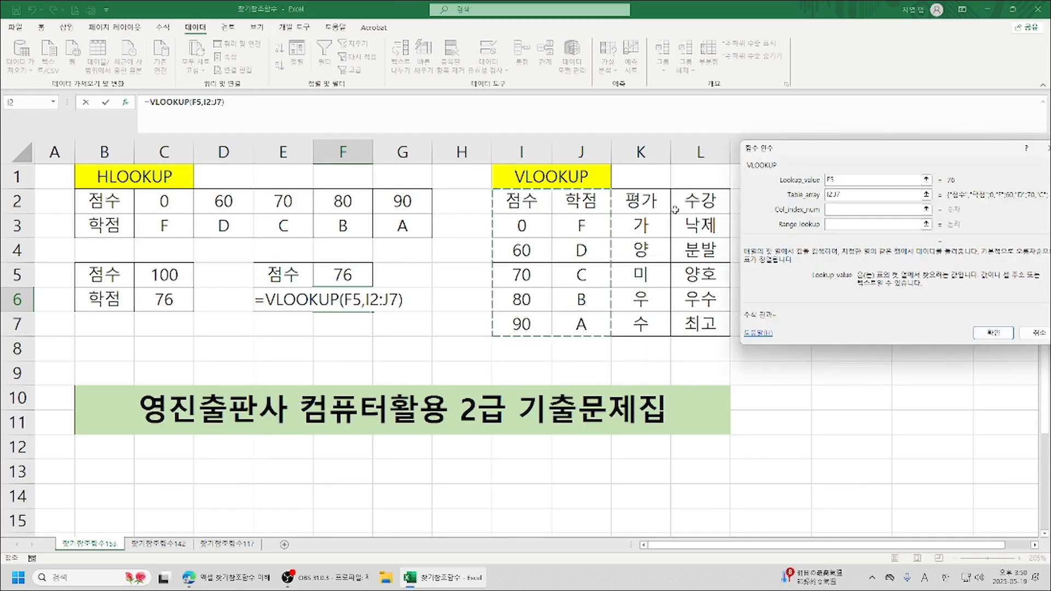
pyautogui.moveTo(523, 201); pyautogui.dragTo(701, 335)
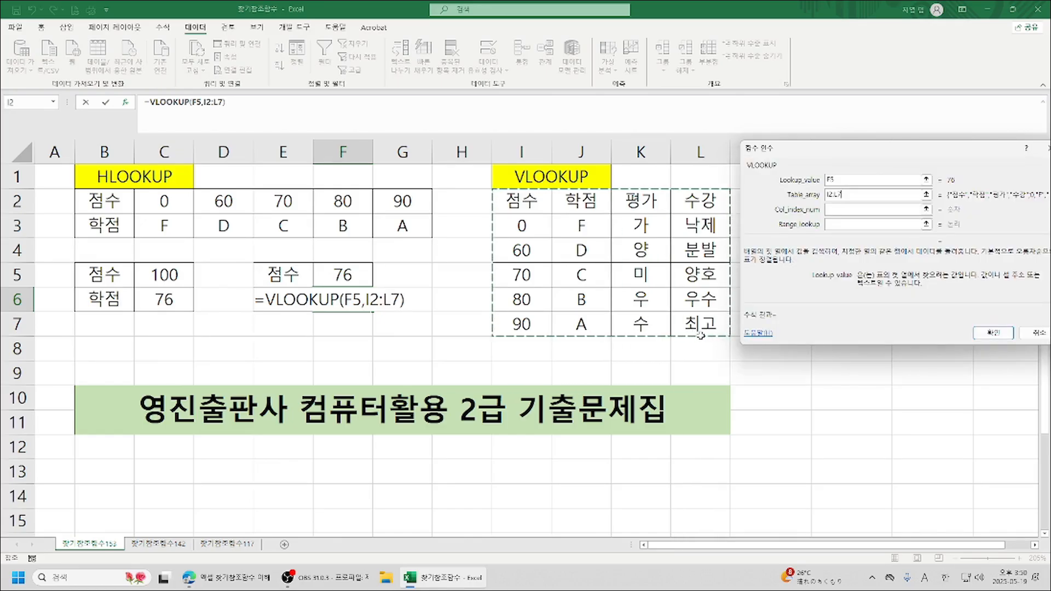
pyautogui.press('Tab')
# Complete the VLOOKUP in F6 with table array I3:L7, column index 2 and range lookup 1.
pyautogui.moveTo(514, 234); pyautogui.dragTo(721, 317)
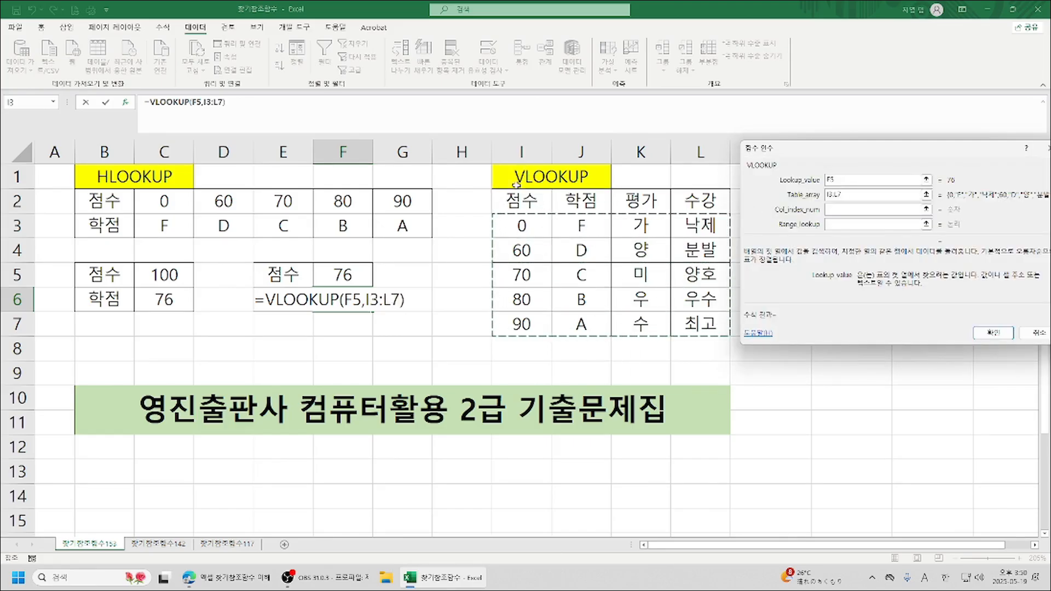
pyautogui.moveTo(516, 225); pyautogui.dragTo(711, 326)
pyautogui.moveTo(521, 225); pyautogui.dragTo(717, 322)
pyautogui.press('Tab')
pyautogui.write('2')
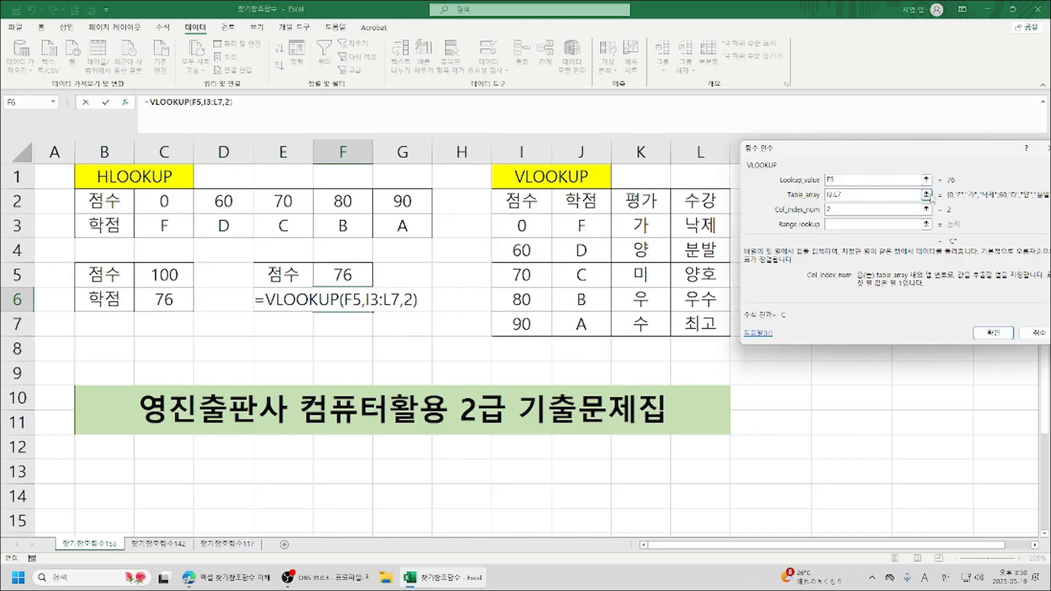
pyautogui.click(842, 225)
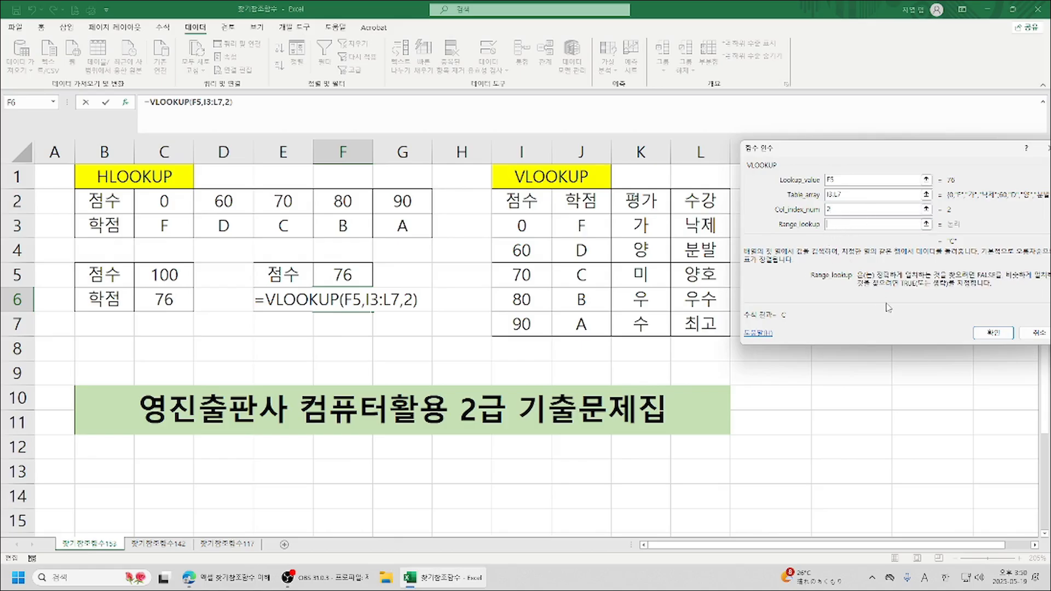
pyautogui.write('1')
pyautogui.click(993, 332)
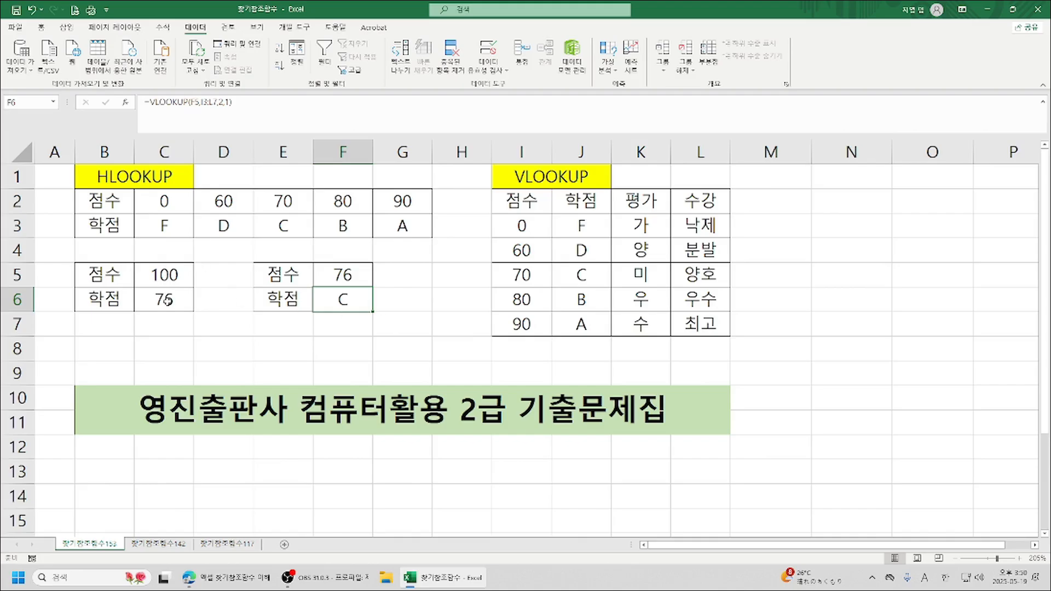
# Set the score in C5 to 76 and clear the mistaken entry in C6.
pyautogui.click(167, 274)
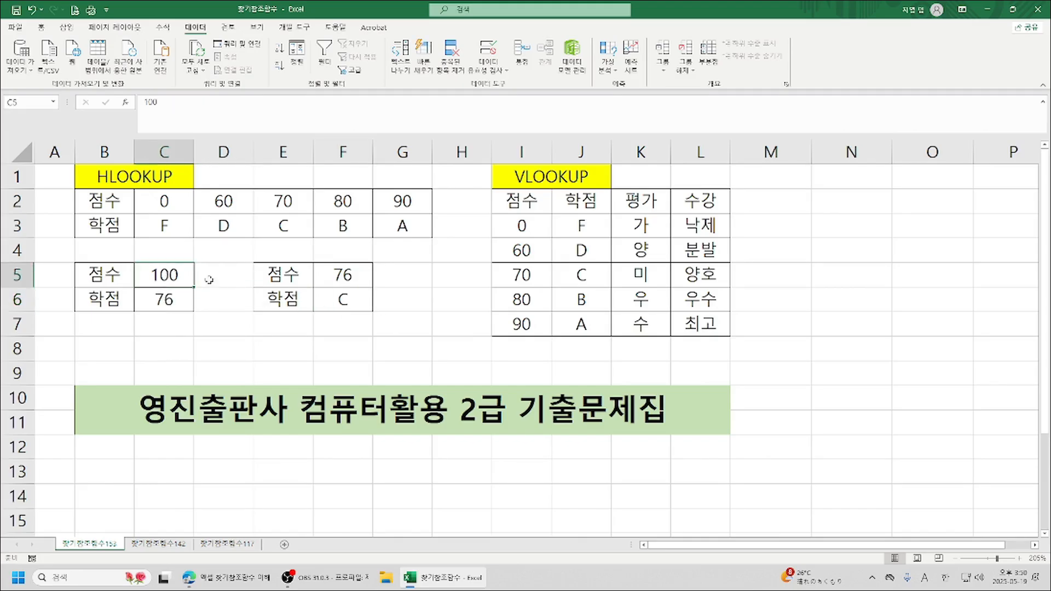
pyautogui.write('76')
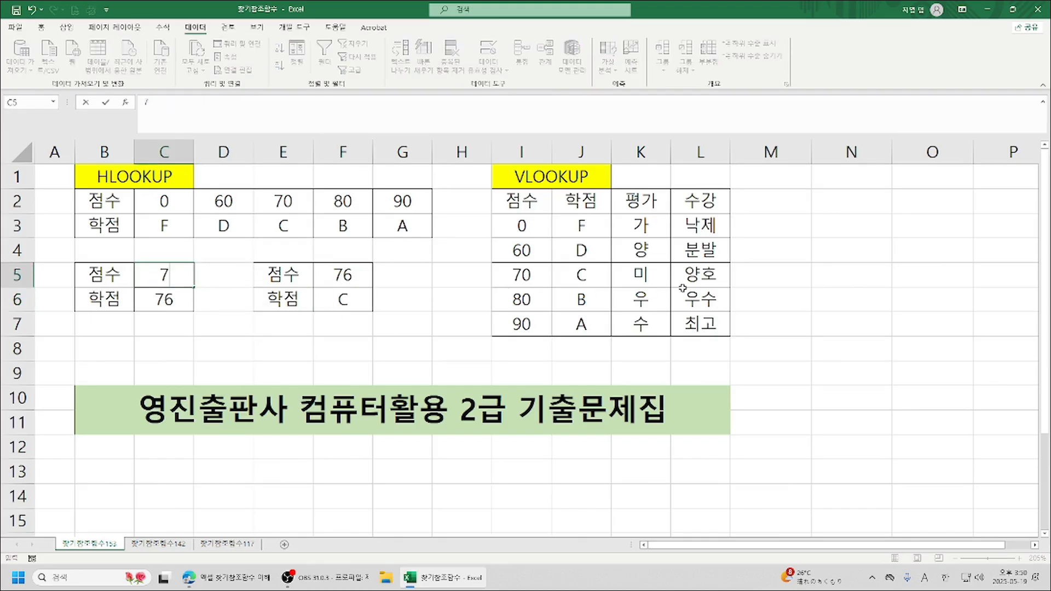
pyautogui.press('Return')
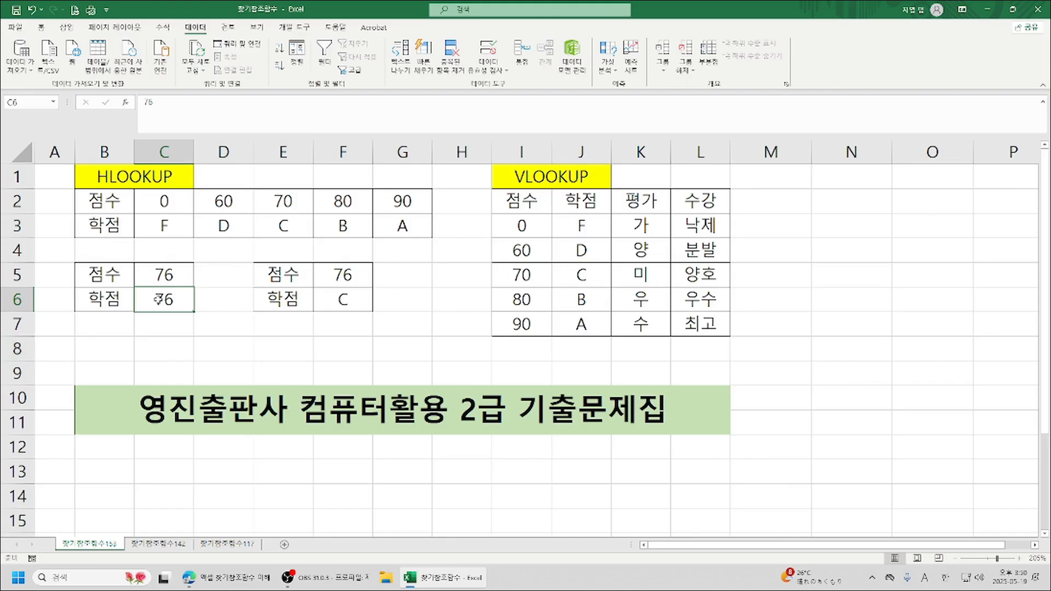
pyautogui.press('Delete')
pyautogui.write('=')
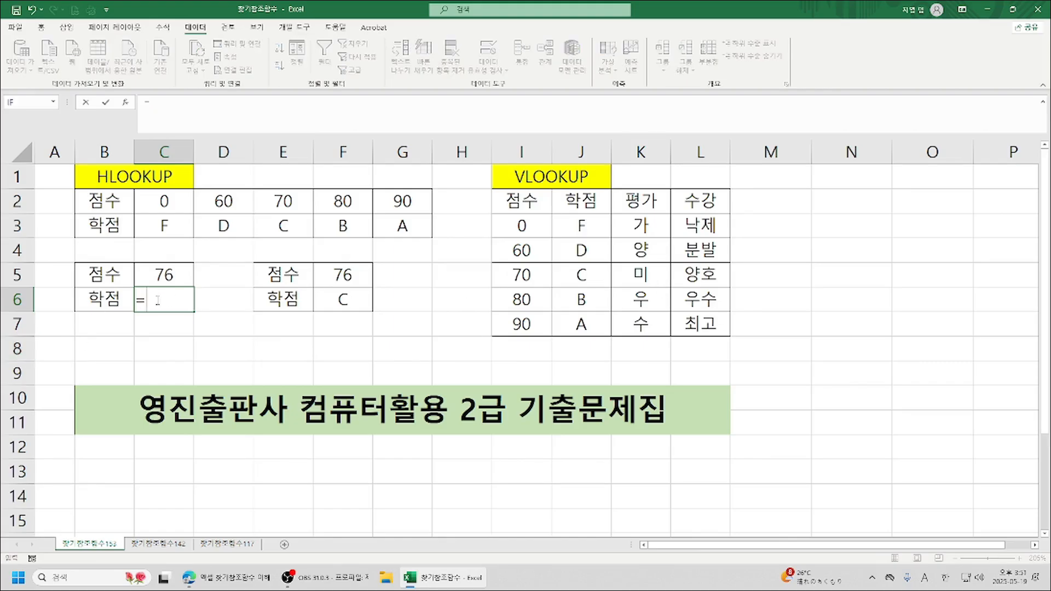
pyautogui.write('v')
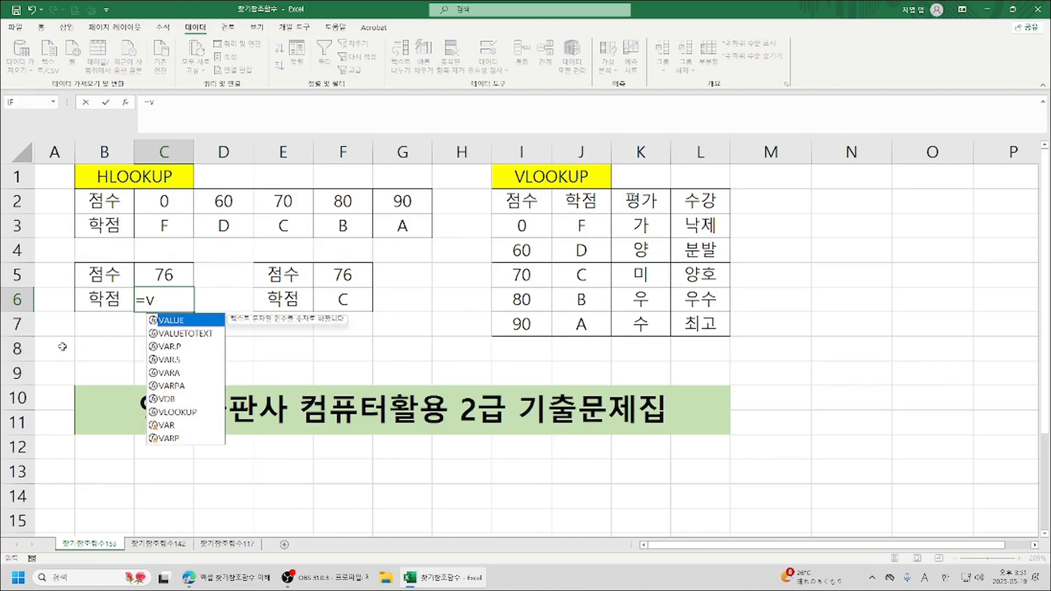
pyautogui.doubleClick(183, 414)
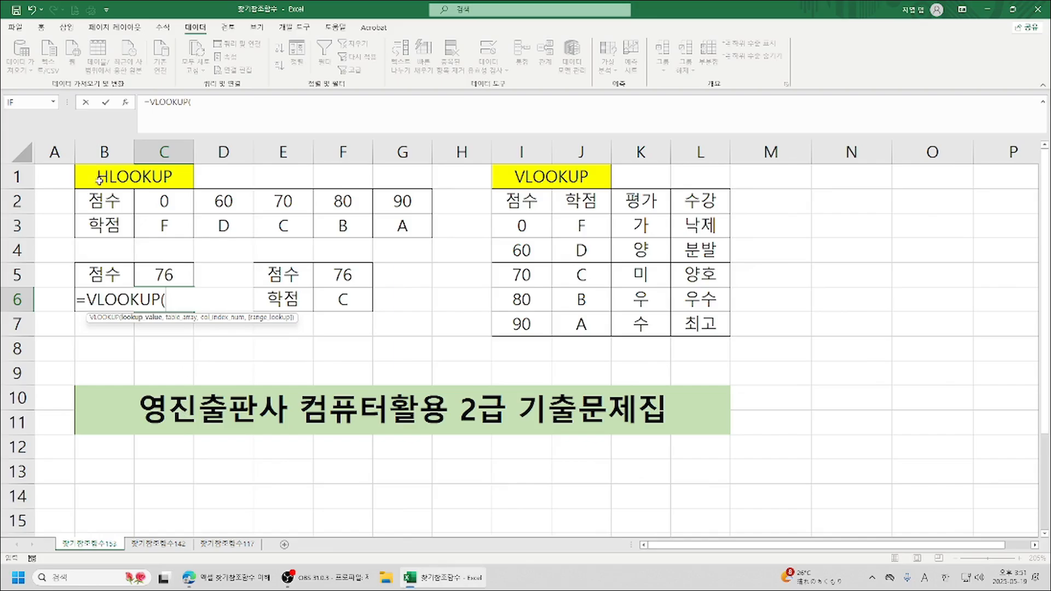
pyautogui.click(125, 102)
pyautogui.click(1021, 333)
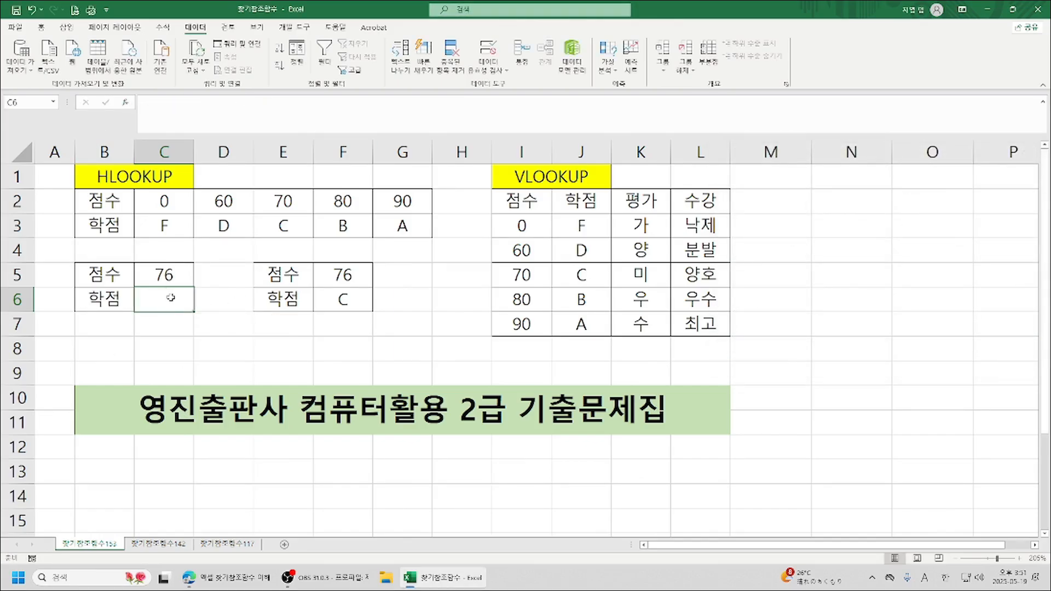
# Start an HLOOKUP formula in the emptied C6 with C5 as its lookup value.
pyautogui.write('=h')
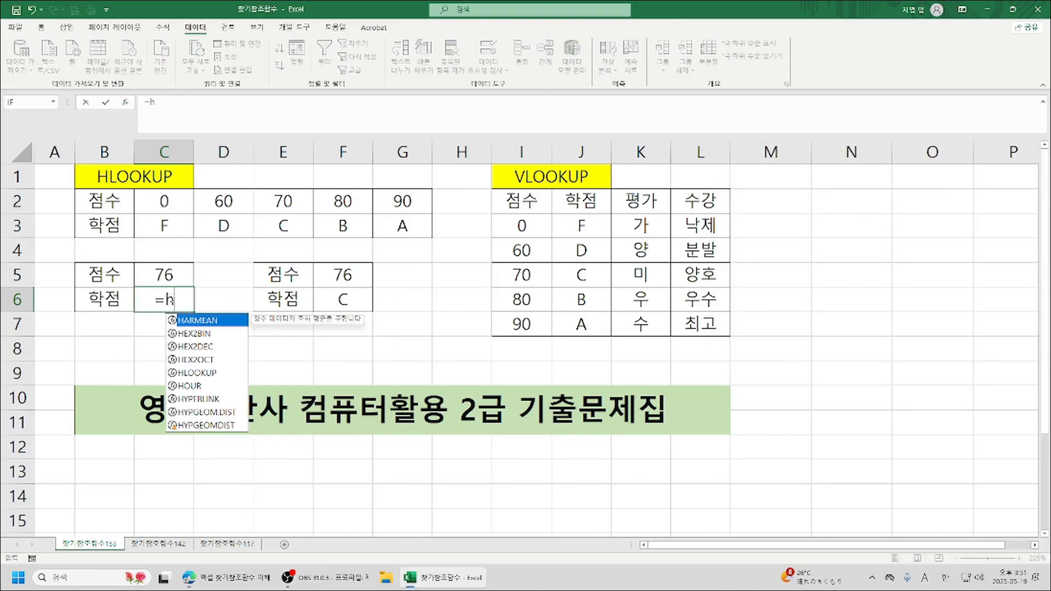
pyautogui.doubleClick(197, 373)
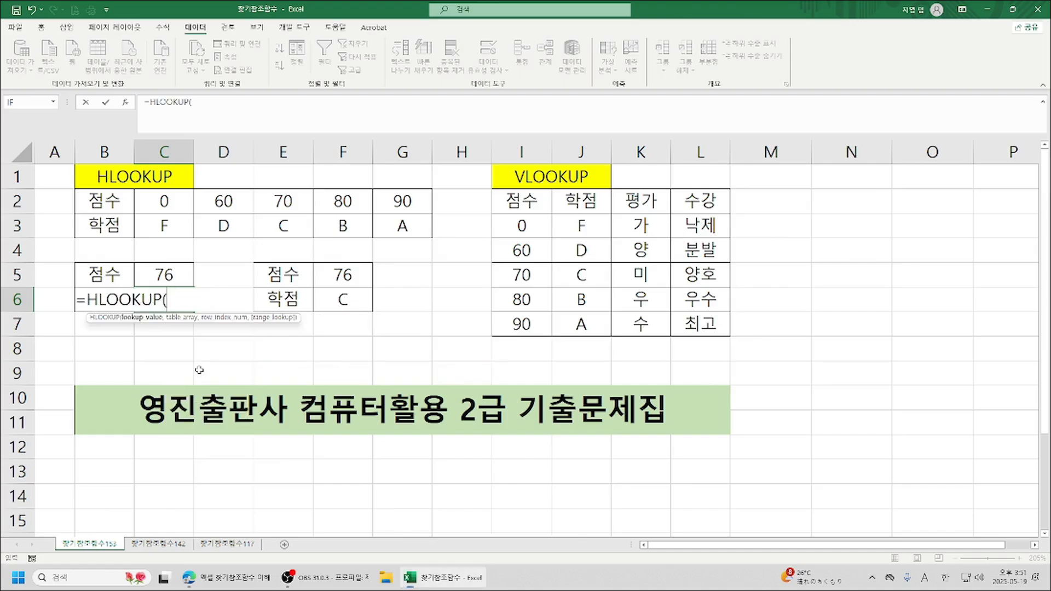
pyautogui.click(127, 104)
pyautogui.click(165, 275)
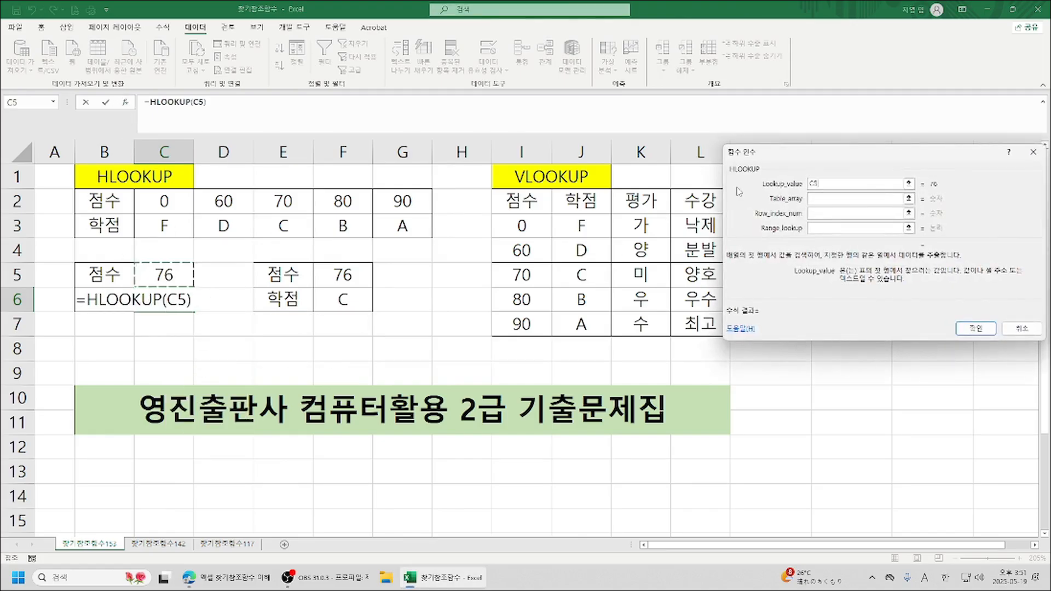
# Give the HLOOKUP in C6 the table array C2:G3, row index 2 and range lookup 1, and finish the formula.
pyautogui.click(848, 199)
pyautogui.moveTo(153, 202); pyautogui.dragTo(425, 224)
pyautogui.click(836, 215)
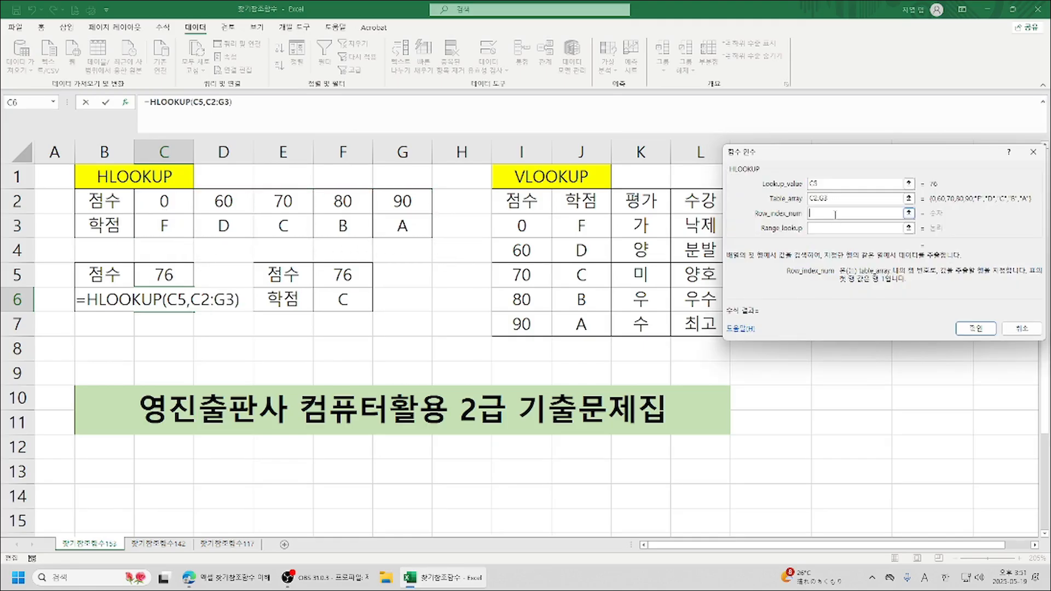
pyautogui.write('2')
pyautogui.click(816, 228)
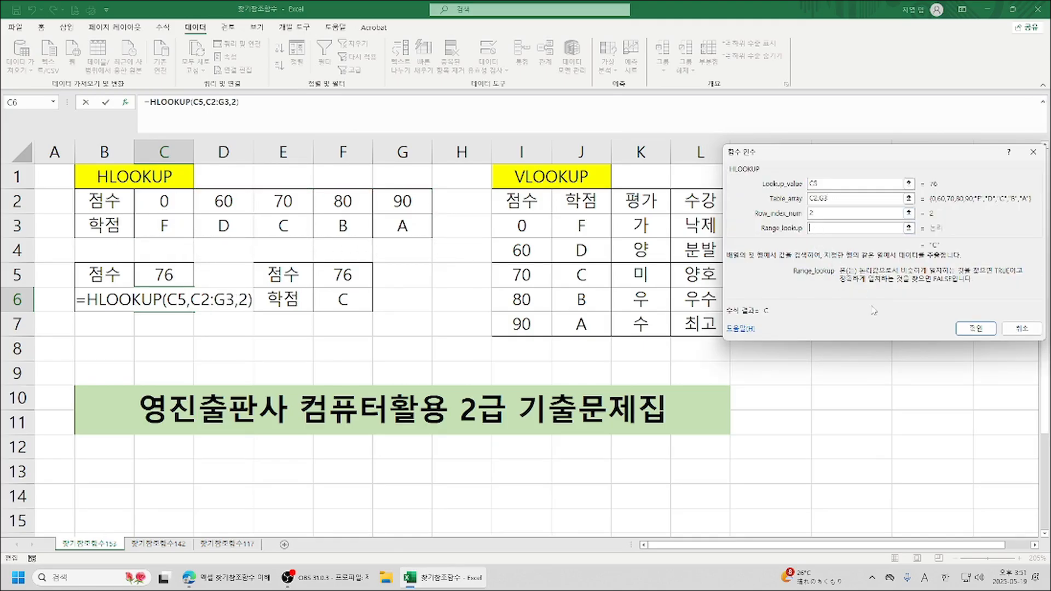
pyautogui.write('1')
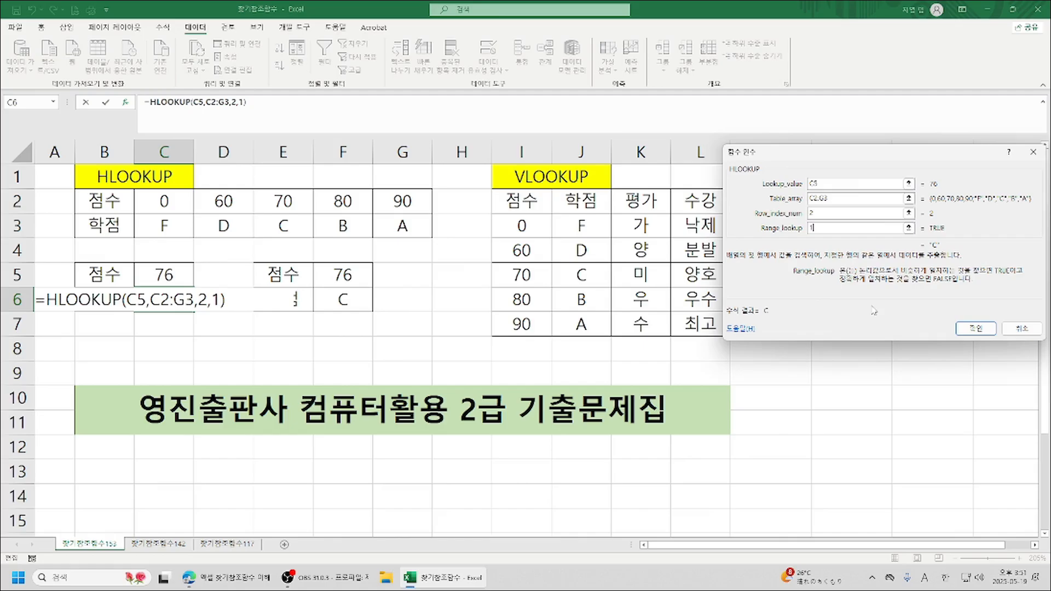
pyautogui.click(992, 330)
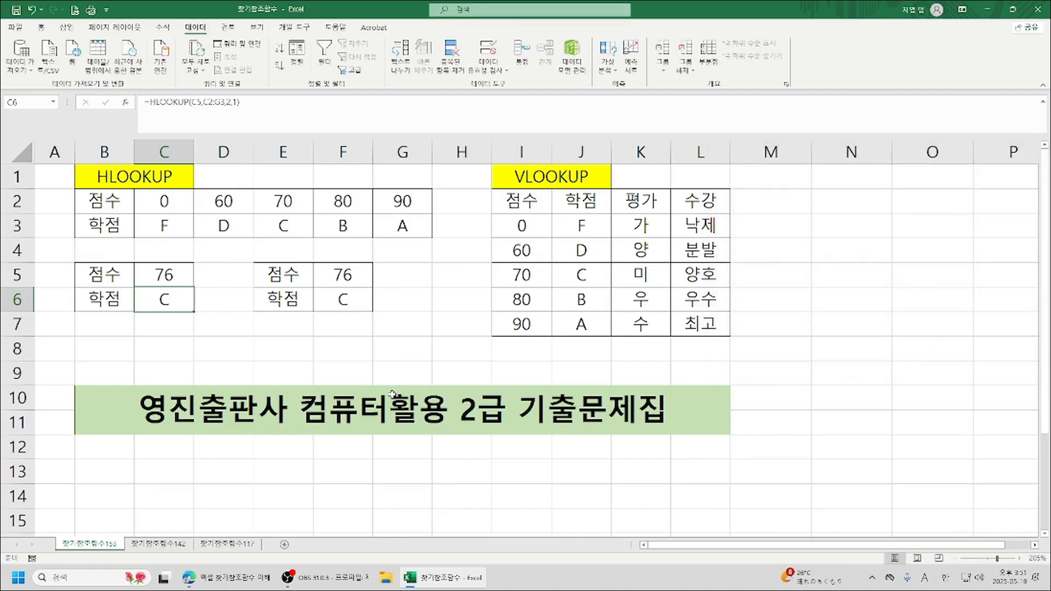
# Set the scores in both C5 and F5 to 80 to test the HLOOKUP and VLOOKUP formulas.
pyautogui.click(165, 275)
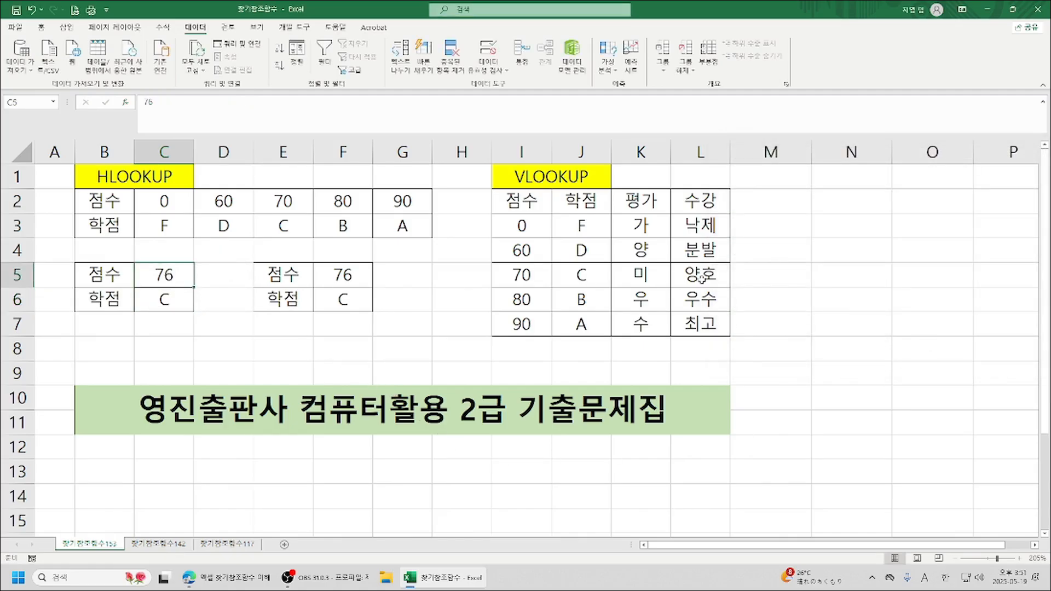
pyautogui.write('80')
pyautogui.press('Return')
pyautogui.press('Up')
pyautogui.press('Right')
pyautogui.press('Right')
pyautogui.press('Right')
pyautogui.write('80')
pyautogui.press('Return')
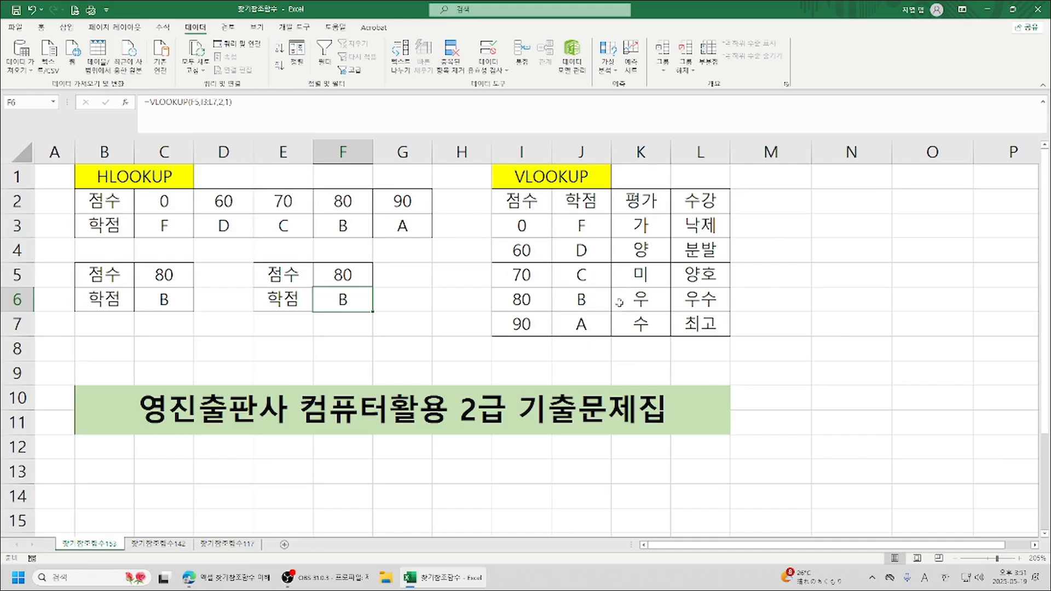
# Set the column index of the VLOOKUP in F6 to 3 to return the 평가 column.
pyautogui.click(125, 103)
pyautogui.click(823, 246)
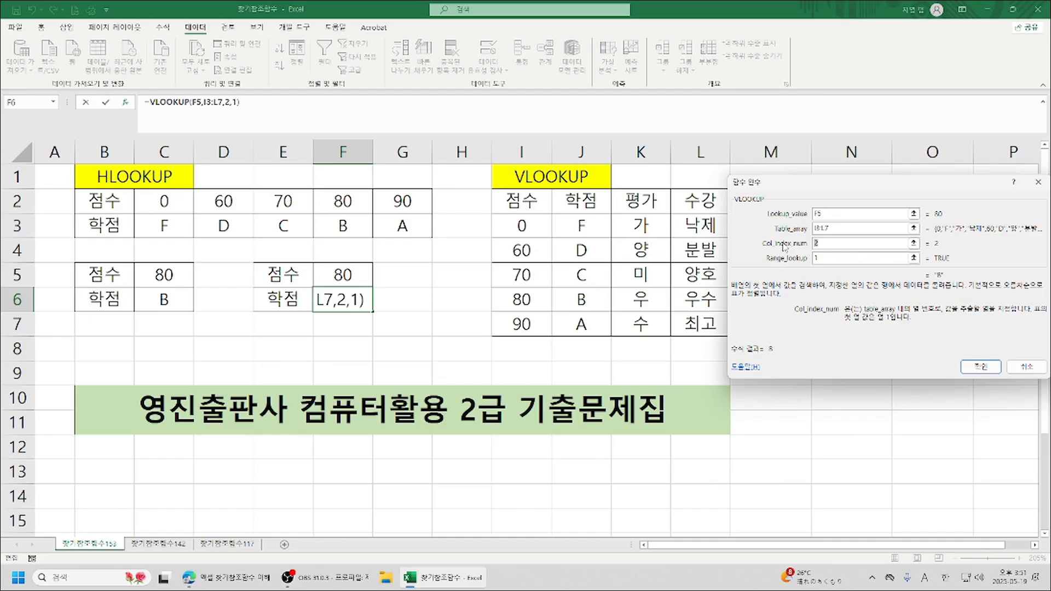
pyautogui.write('3')
pyautogui.press('Return')
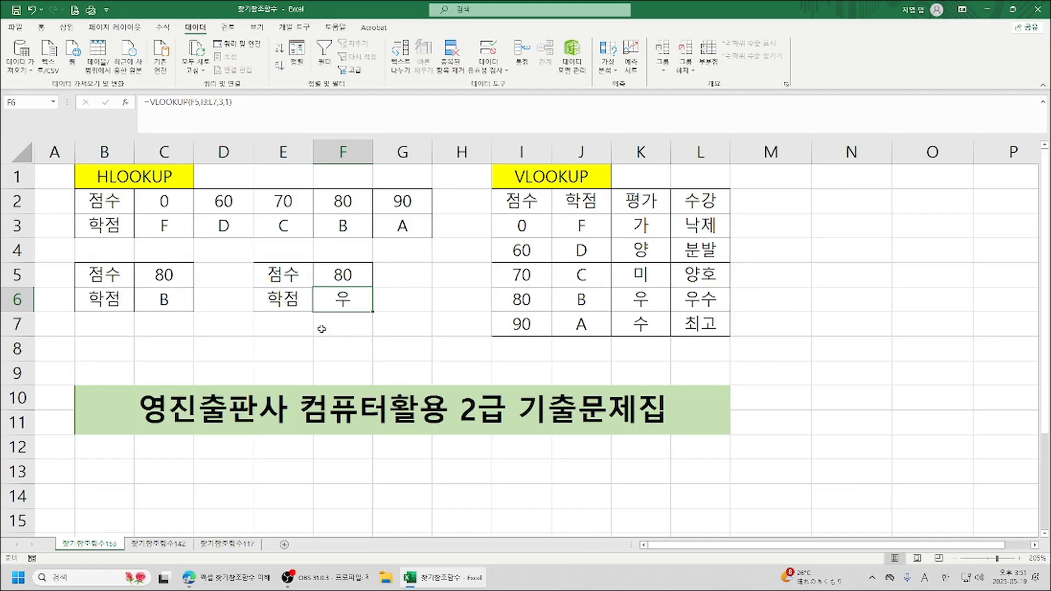
# Set the column index of the VLOOKUP in F6 to 4 to return the 수강 column.
pyautogui.click(125, 102)
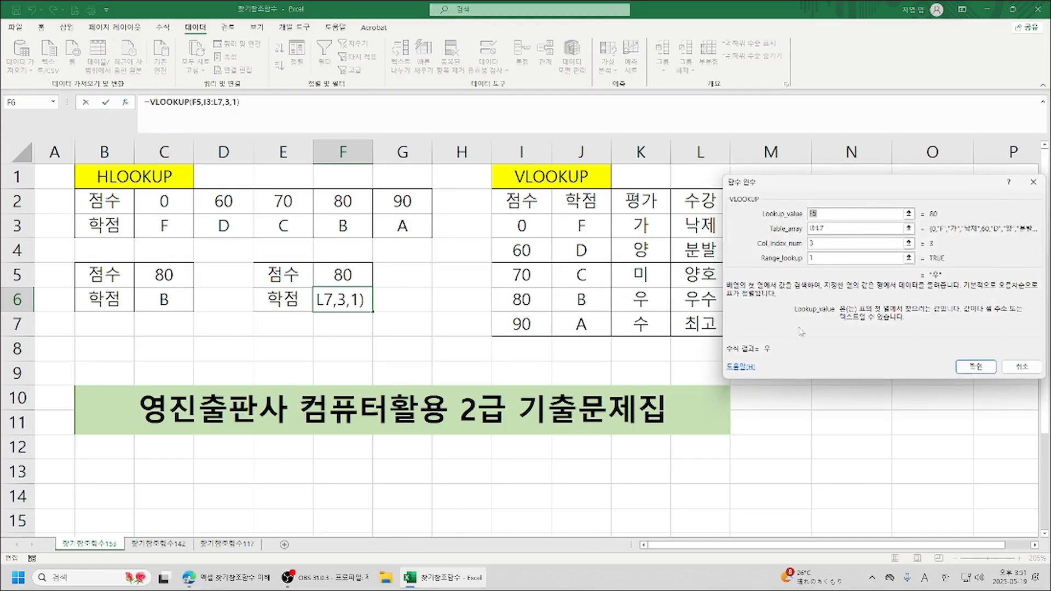
pyautogui.write('4')
pyautogui.press('Return')
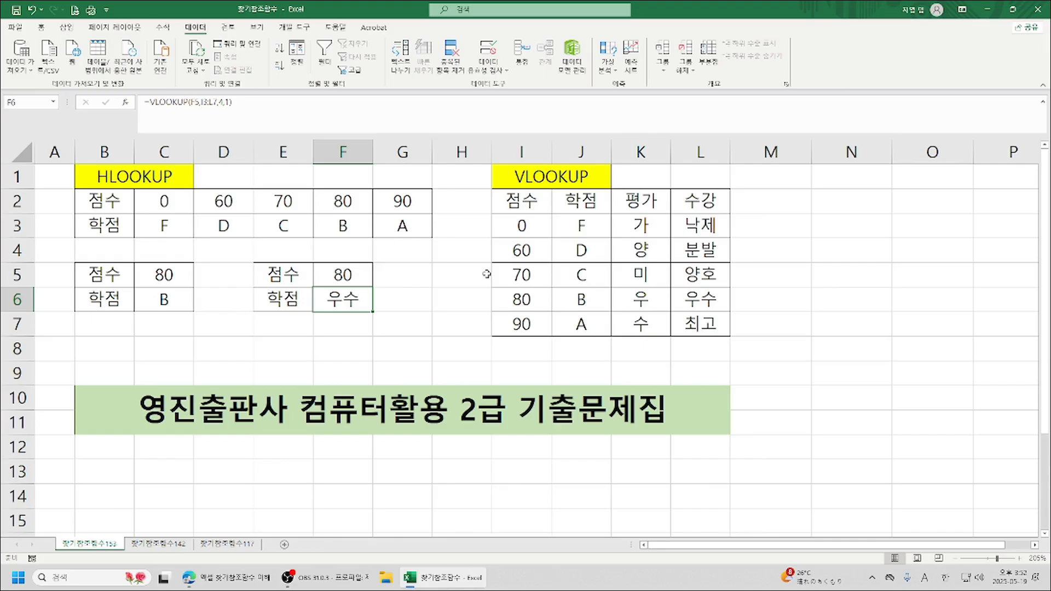
# Switch to the second worksheet and review the VLOOKUP data value and column number in F3 and F5.
pyautogui.click(159, 544)
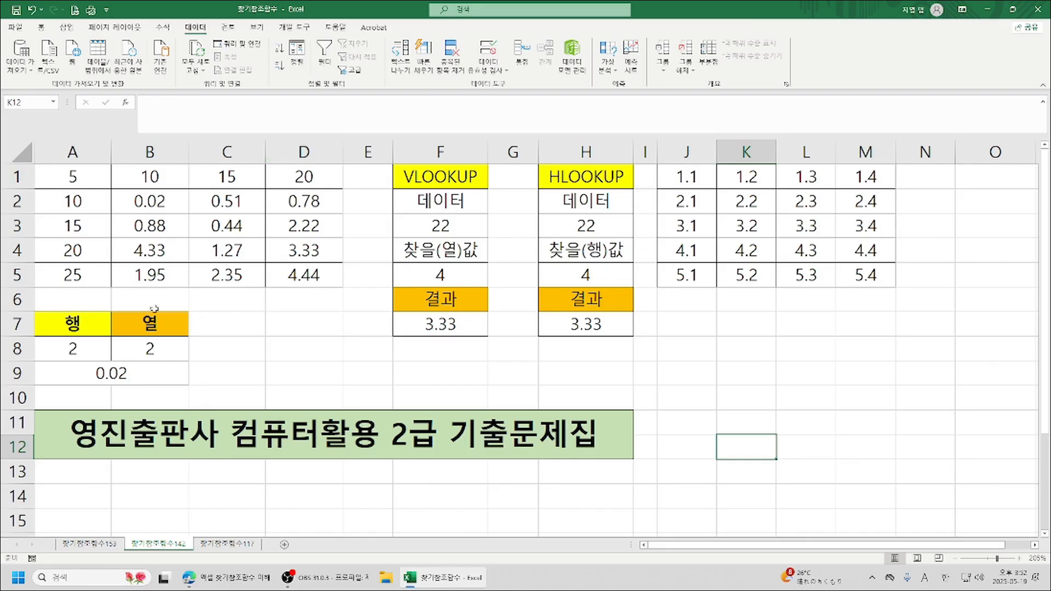
pyautogui.click(463, 234)
pyautogui.press('Down')
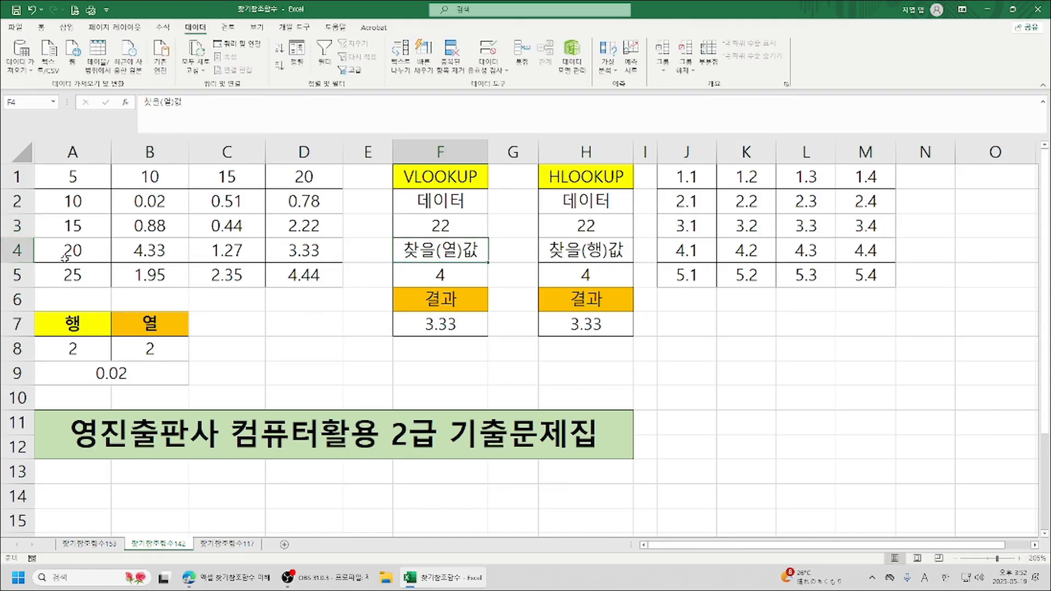
pyautogui.click(441, 275)
pyautogui.press('Return')
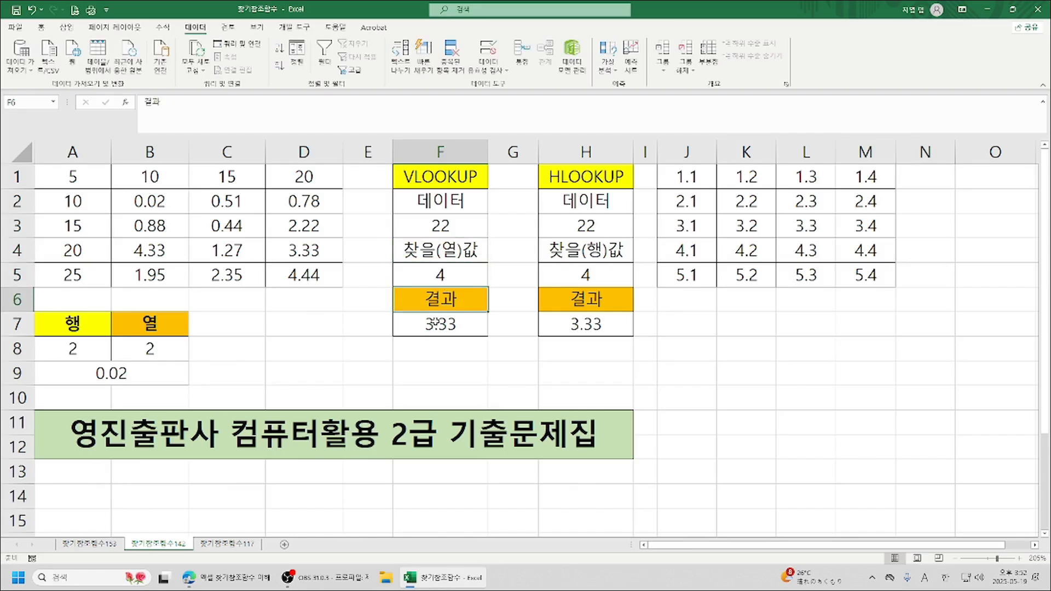
# Replace the result in F7 with a new VLOOKUP formula that uses F3 as its lookup value.
pyautogui.click(441, 327)
pyautogui.write('=')
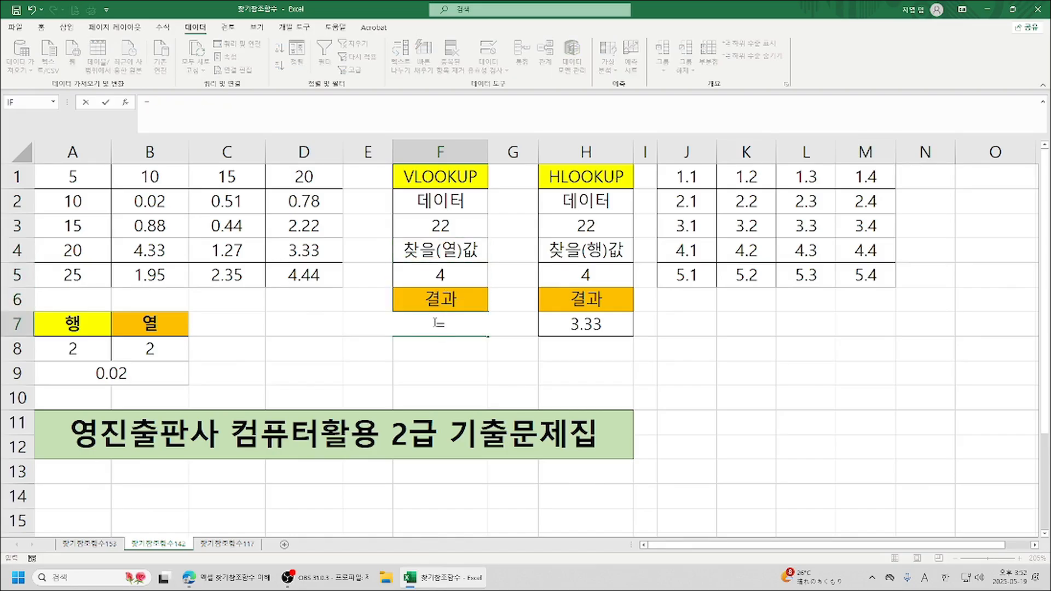
pyautogui.write('v')
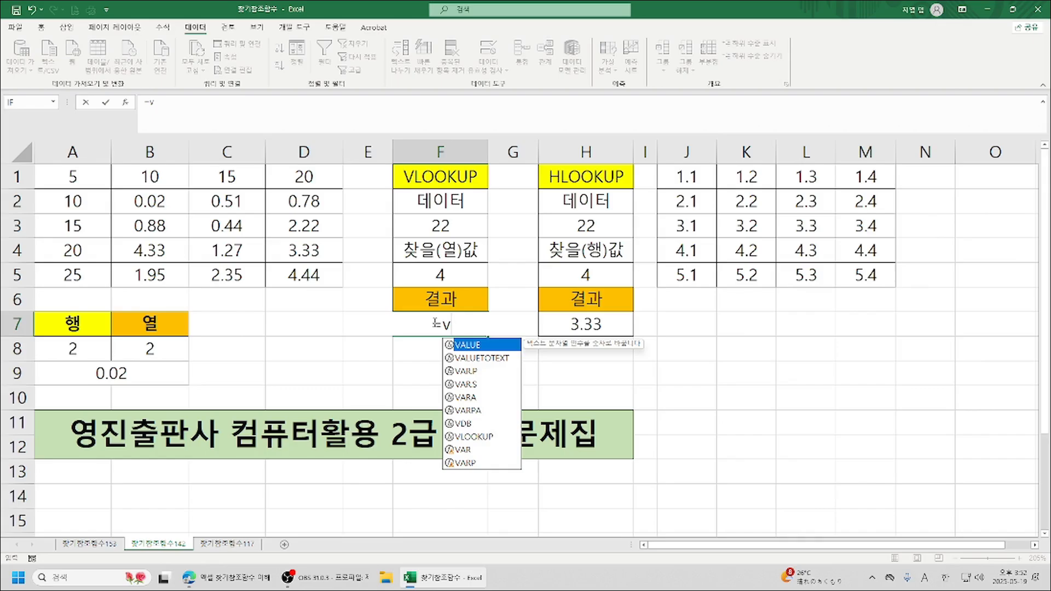
pyautogui.write('l')
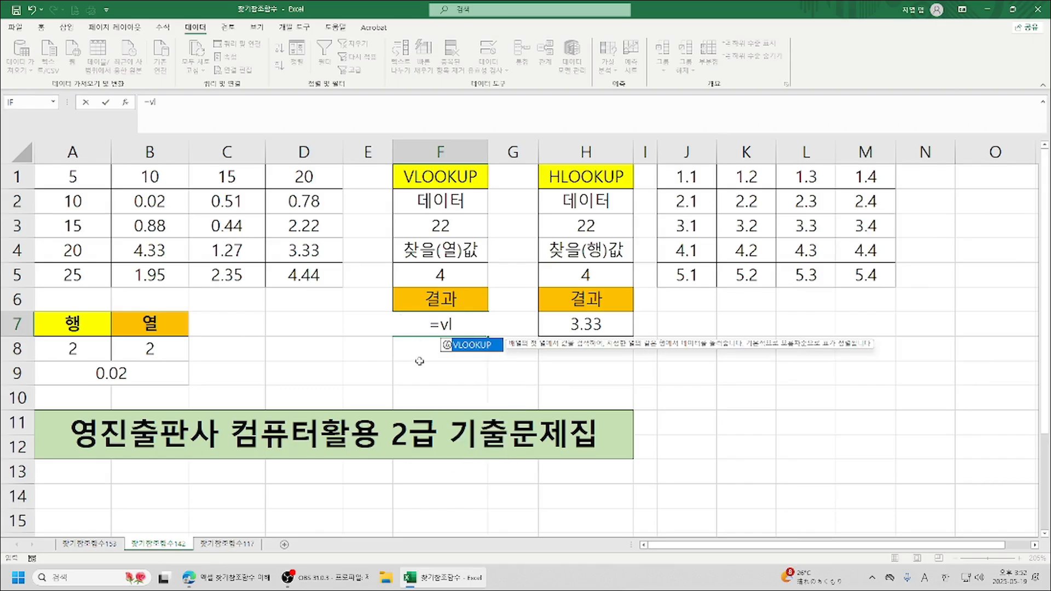
pyautogui.doubleClick(478, 346)
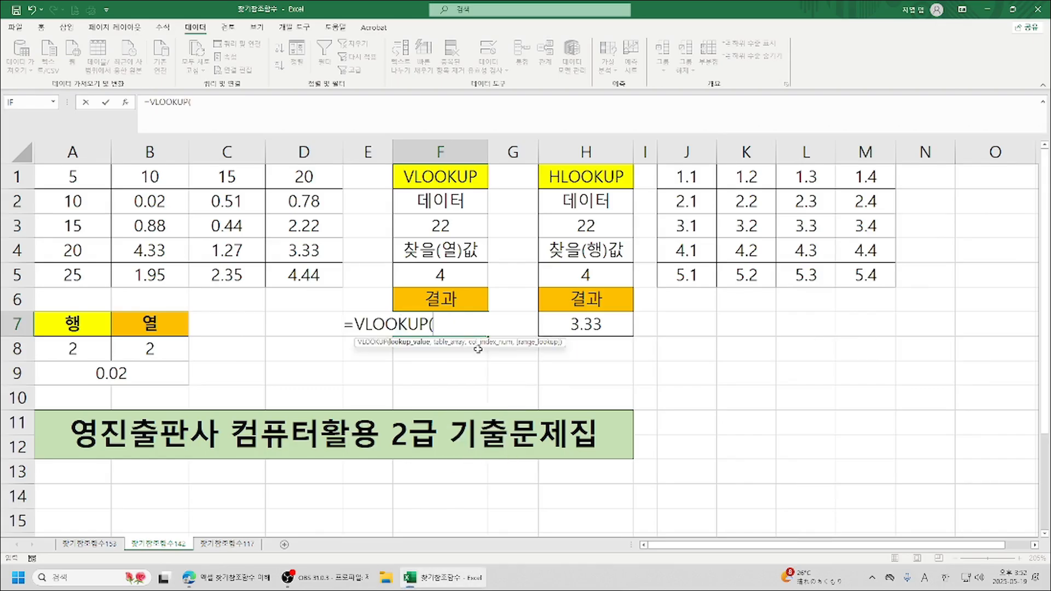
pyautogui.click(126, 103)
pyautogui.moveTo(909, 194); pyautogui.dragTo(795, 201)
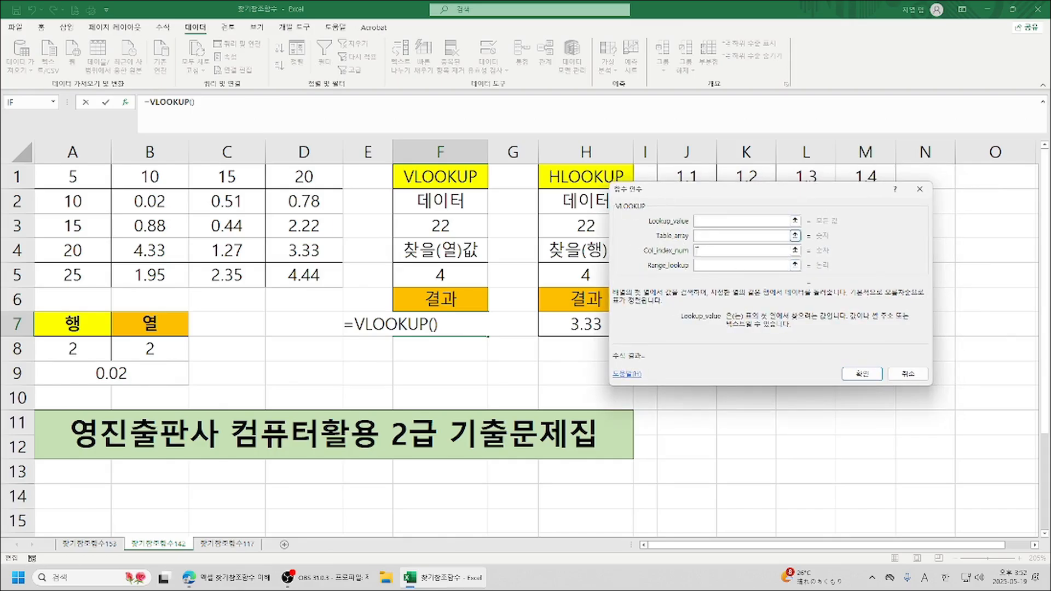
pyautogui.click(443, 225)
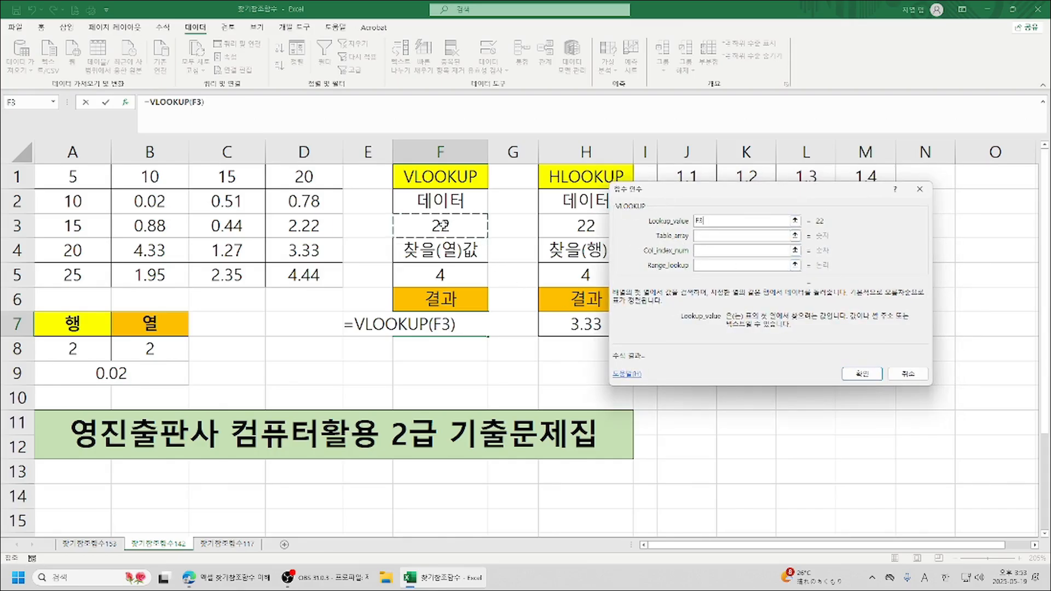
# Give the VLOOKUP in F7 the table array A1:D5, column index F5 and range lookup 1, and finish the formula.
pyautogui.press('Tab')
pyautogui.moveTo(66, 176); pyautogui.dragTo(312, 273)
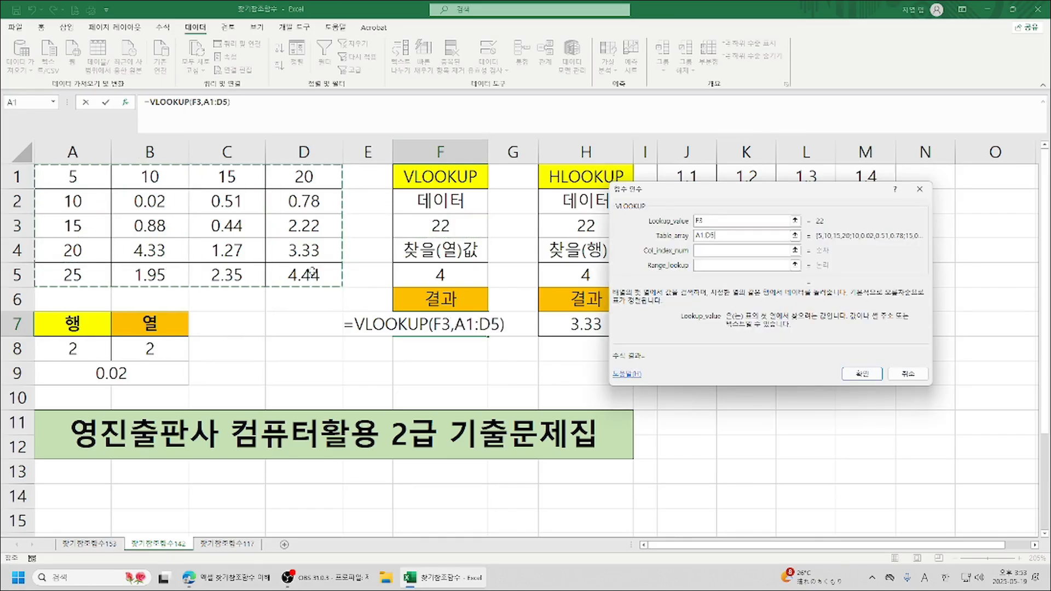
pyautogui.press('Tab')
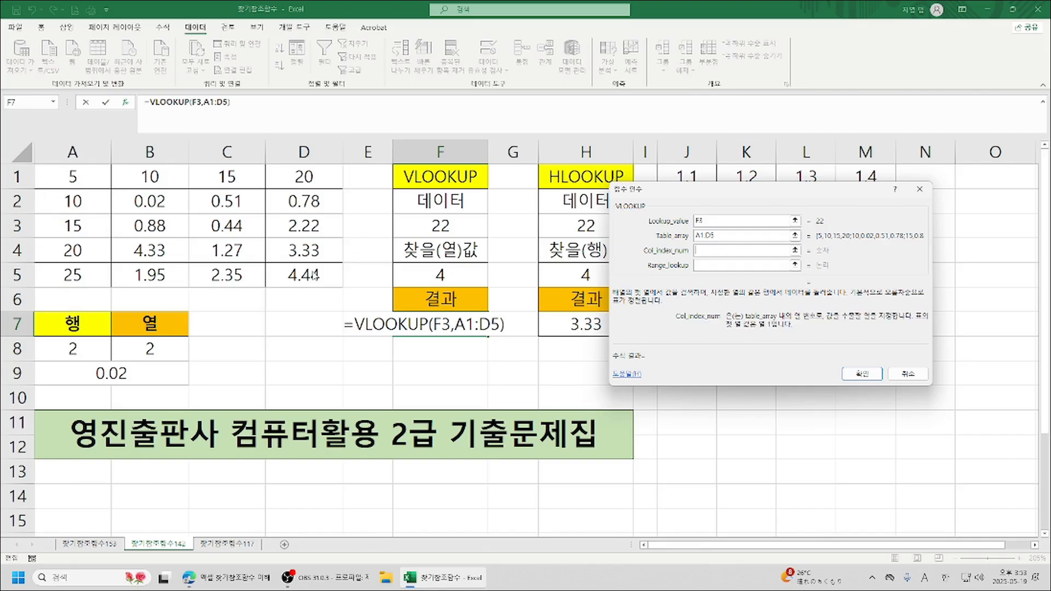
pyautogui.click(440, 277)
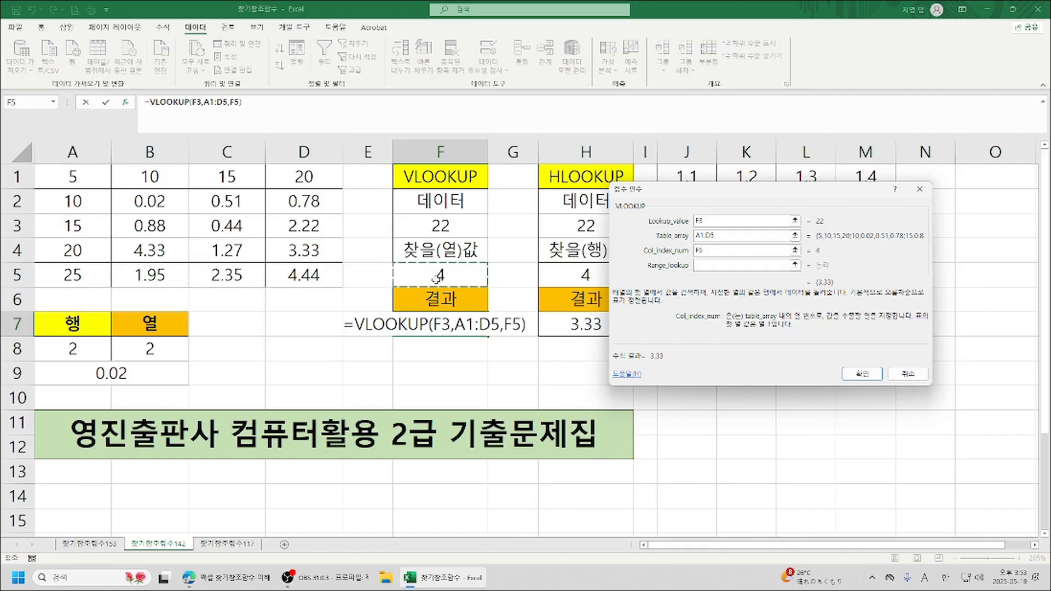
pyautogui.press('Tab')
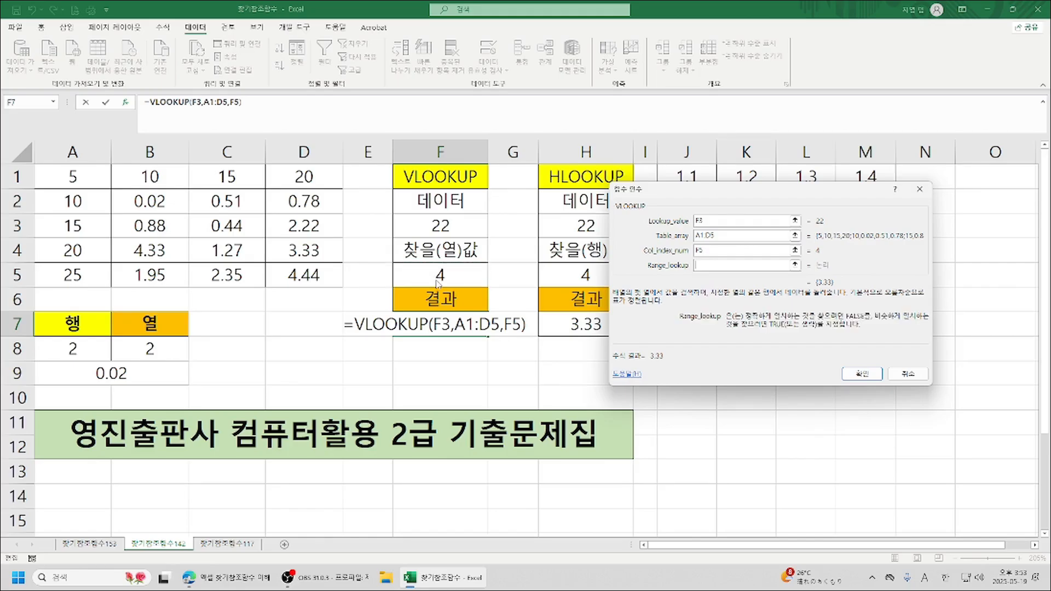
pyautogui.write('1')
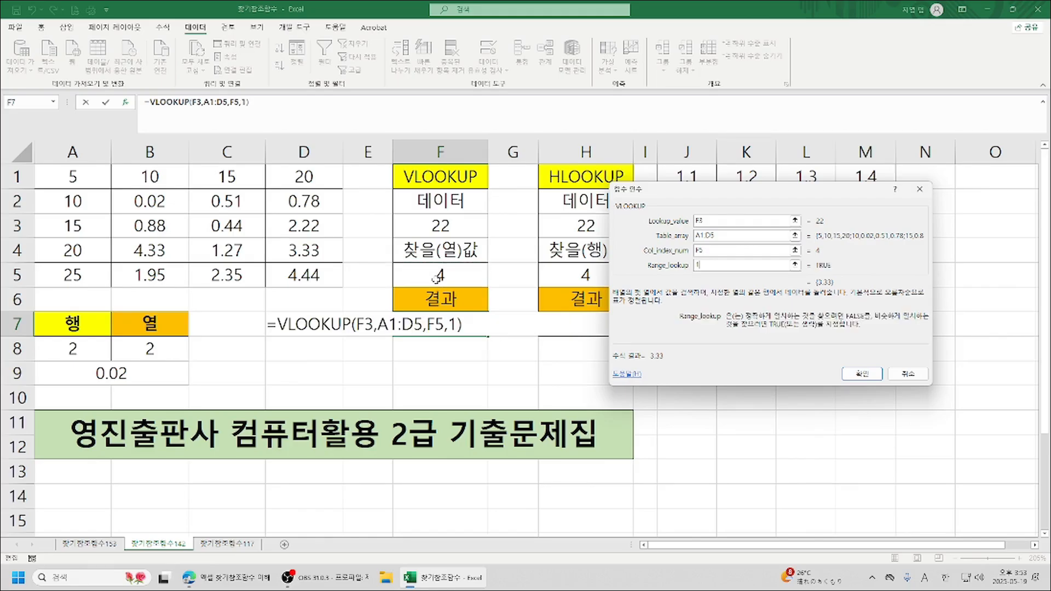
pyautogui.click(862, 375)
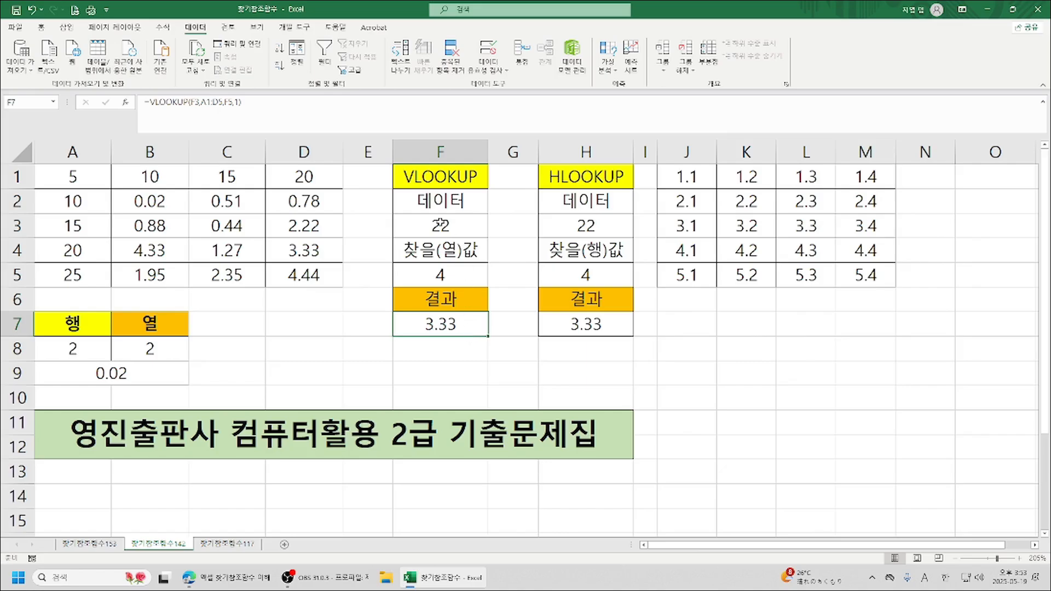
# Set the VLOOKUP data value in F3 to 15 and check the result cell F7.
pyautogui.click(441, 224)
pyautogui.write('15')
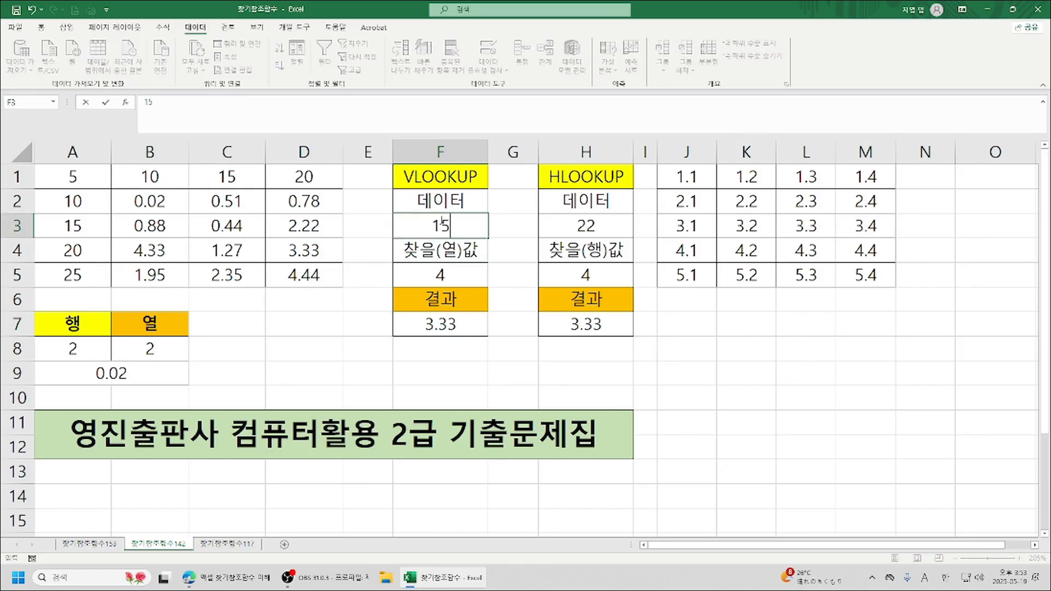
pyautogui.press('Return')
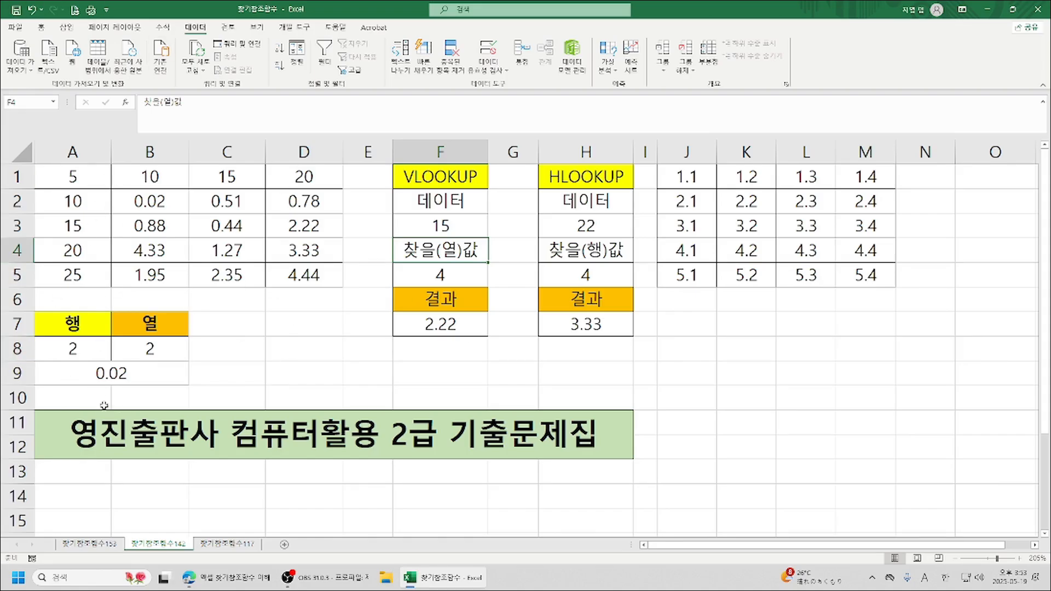
pyautogui.click(436, 329)
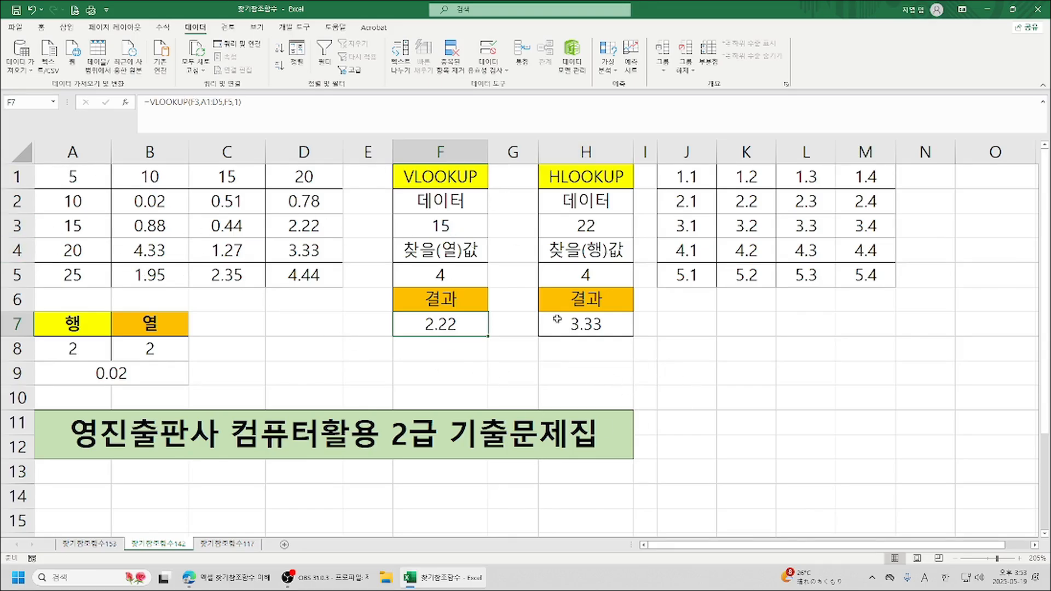
# Replace the result in H7 with a new HLOOKUP formula that uses H3 as its lookup value.
pyautogui.click(595, 328)
pyautogui.write('=')
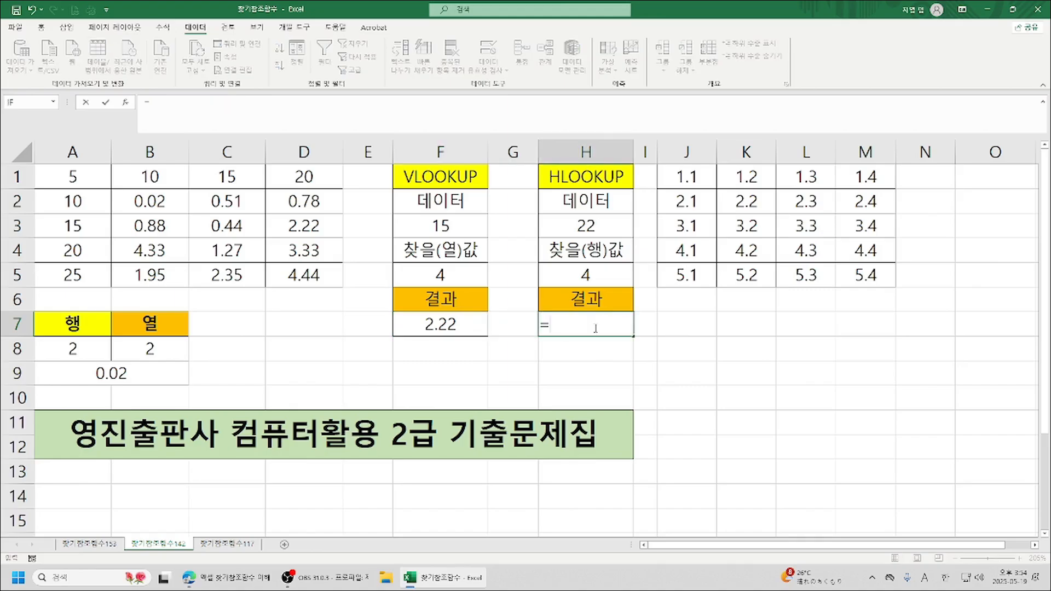
pyautogui.write('h')
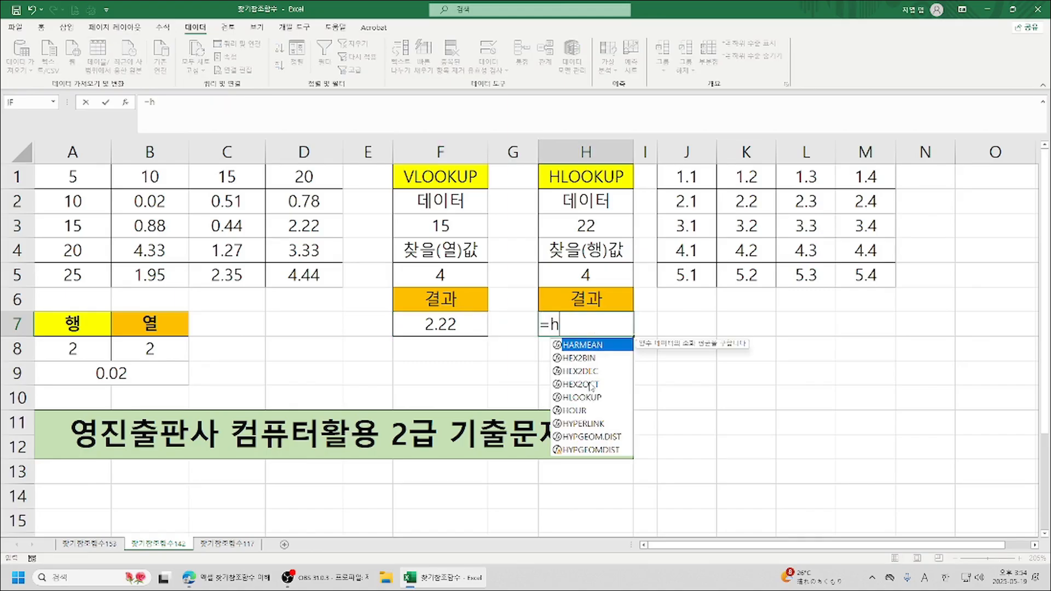
pyautogui.doubleClick(575, 400)
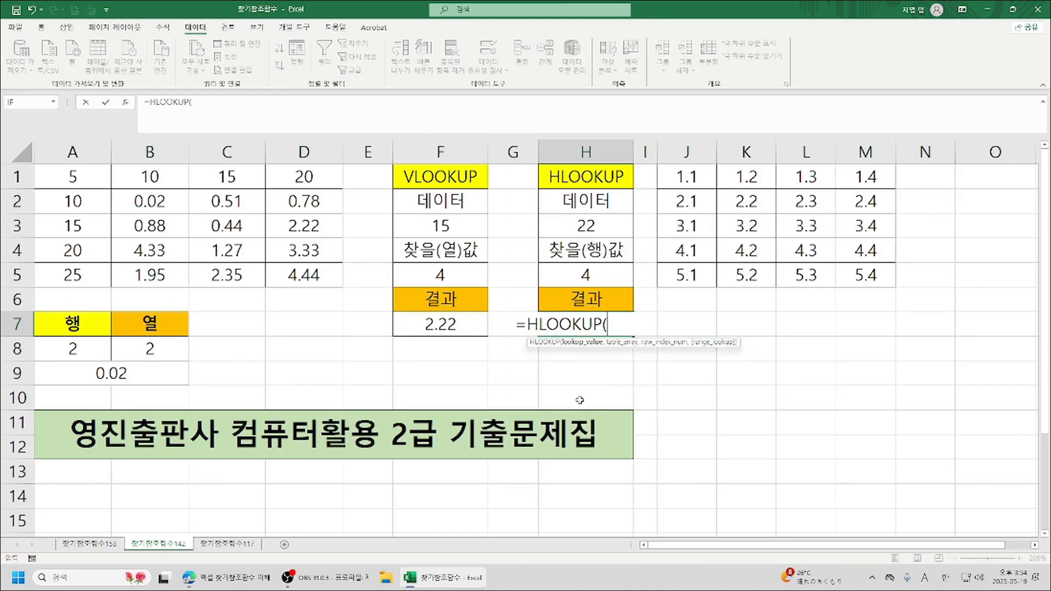
pyautogui.click(126, 103)
pyautogui.moveTo(824, 200); pyautogui.dragTo(883, 269)
pyautogui.click(594, 227)
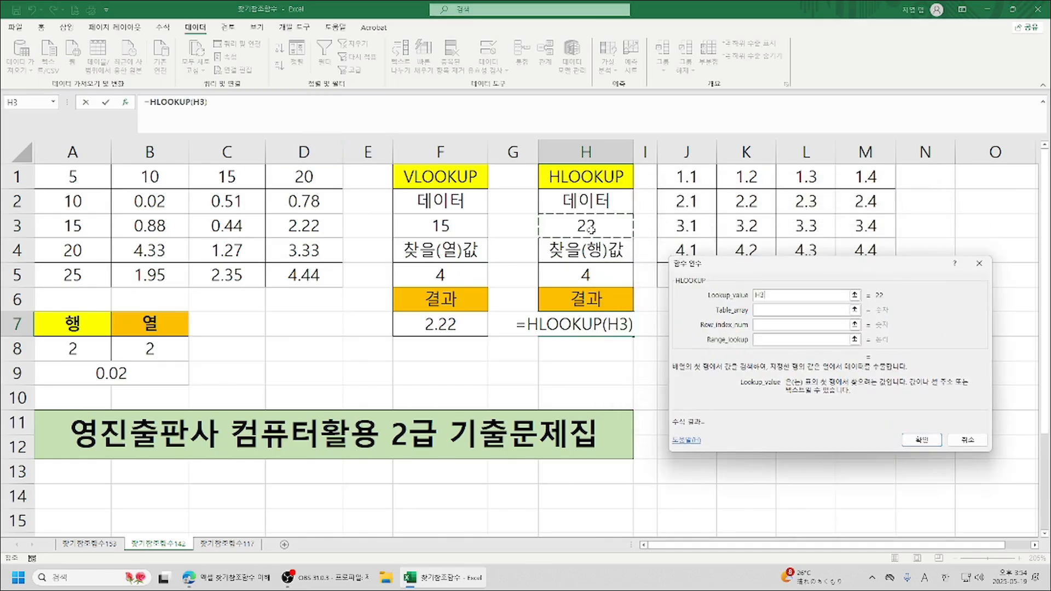
# Give the HLOOKUP in H7 the table array A1:D5, row index H5 and range lookup 1, and finish the formula.
pyautogui.press('Tab')
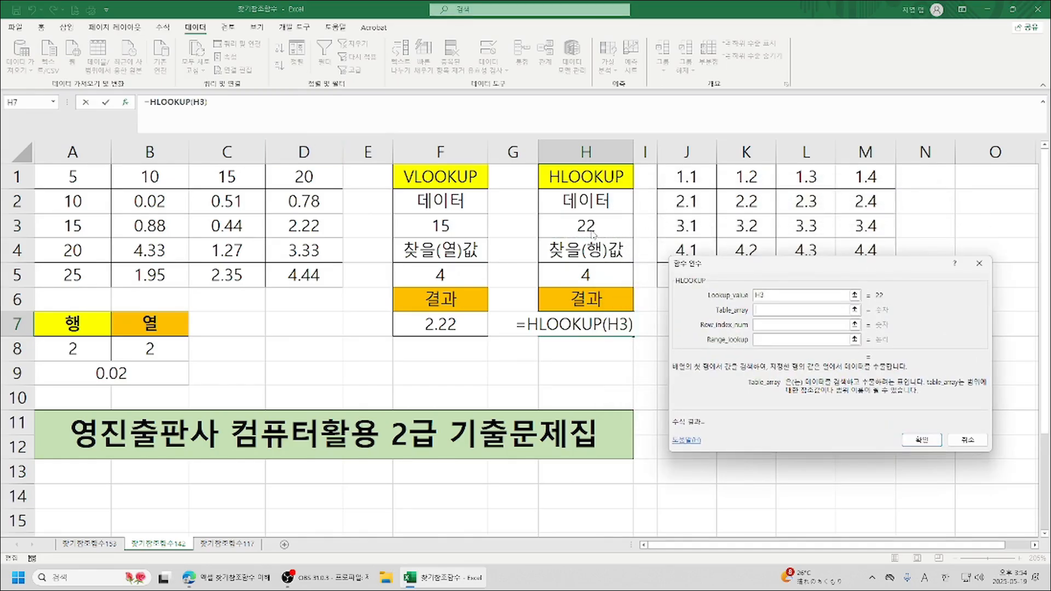
pyautogui.moveTo(61, 171); pyautogui.dragTo(287, 287)
pyautogui.press('Tab')
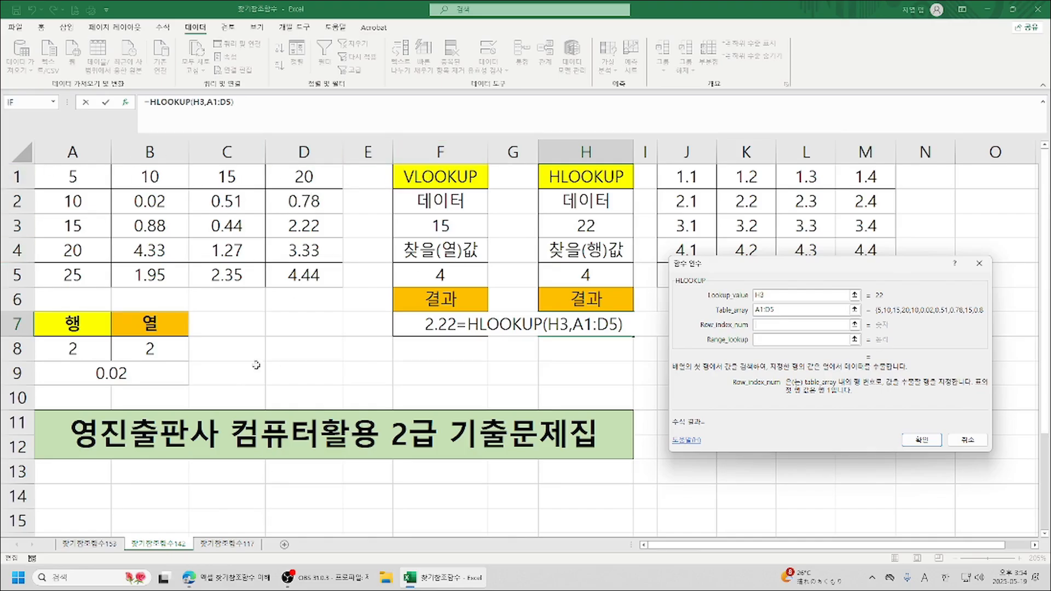
pyautogui.click(586, 274)
pyautogui.click(787, 339)
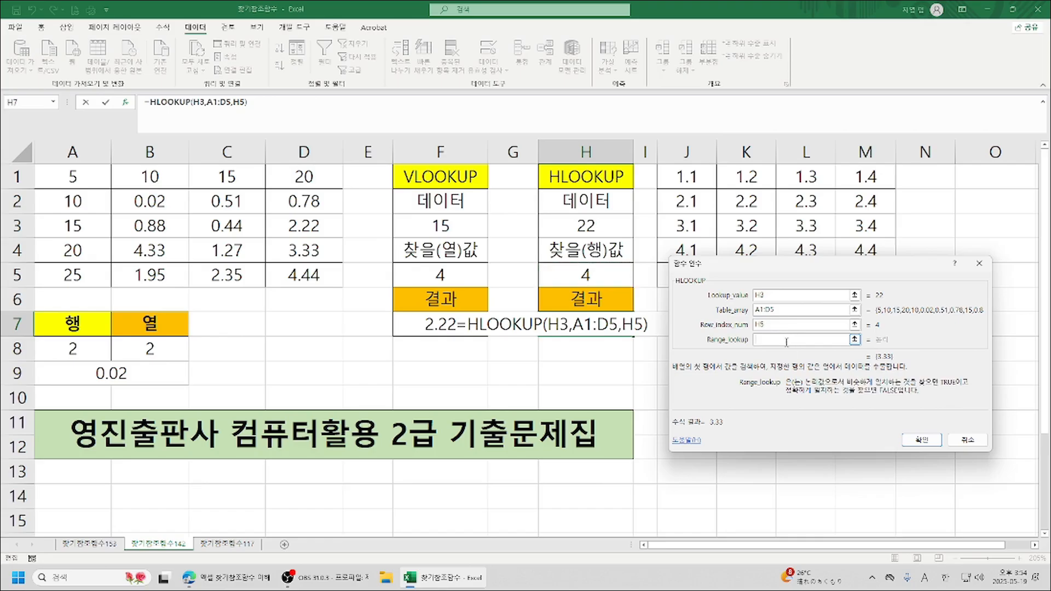
pyautogui.write('0')
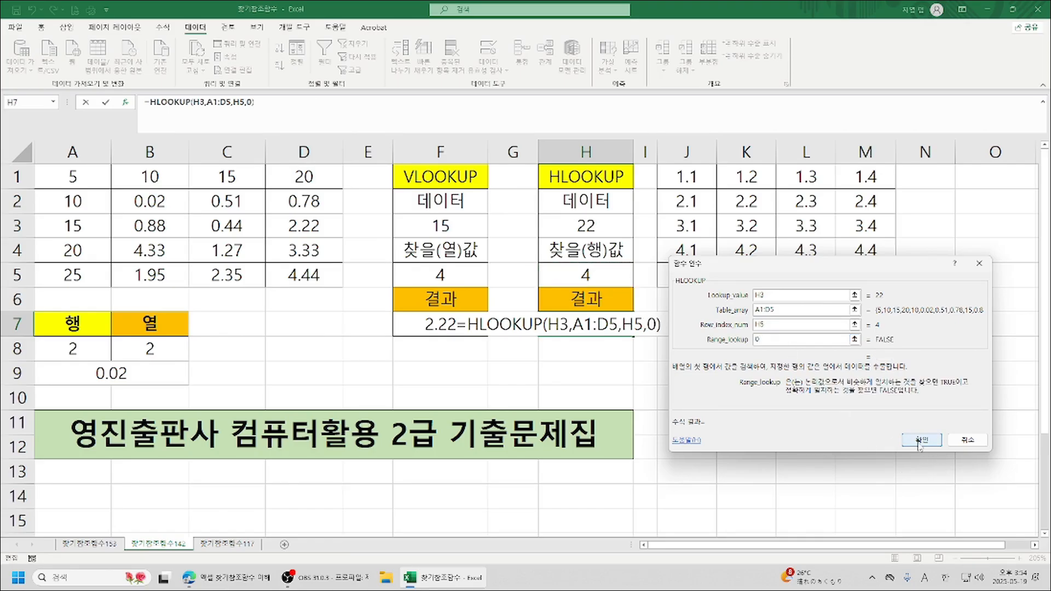
pyautogui.press('BackSpace')
pyautogui.write('1')
pyautogui.click(919, 439)
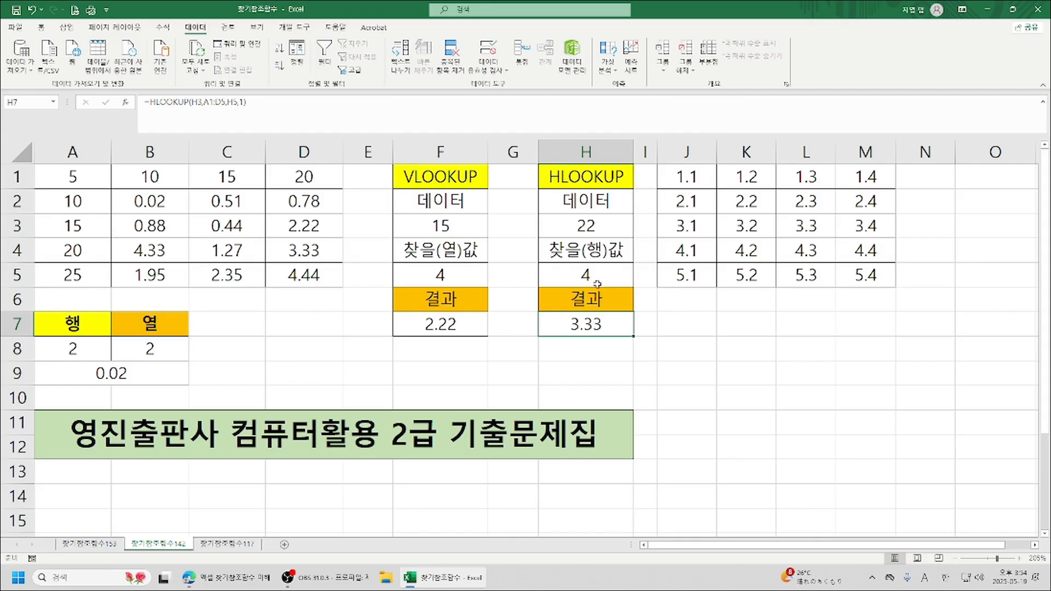
# Set the HLOOKUP data value in H3 to 11 to test the formula.
pyautogui.click(572, 225)
pyautogui.write('11')
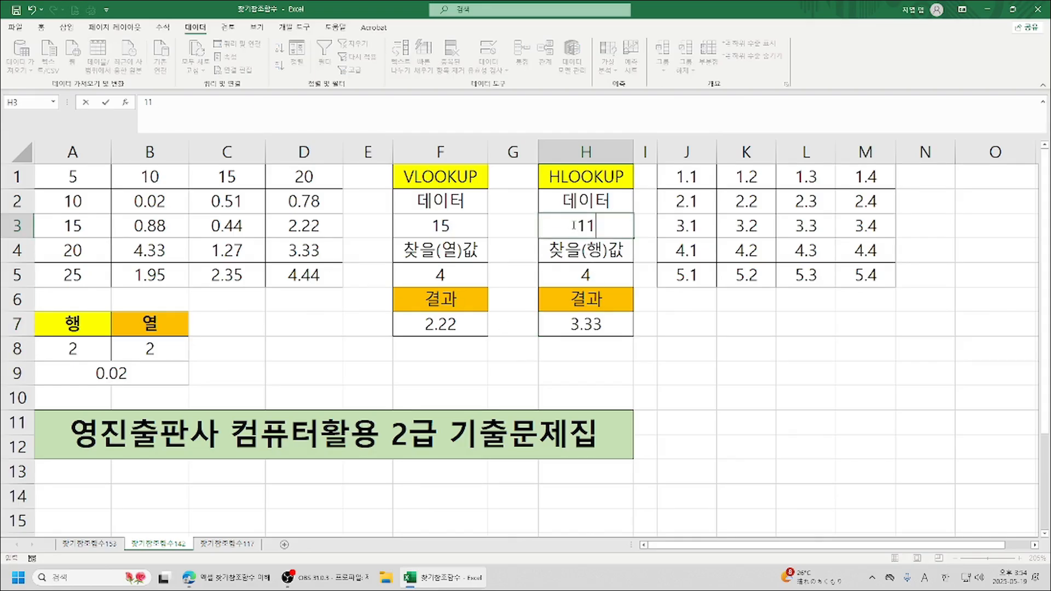
pyautogui.press('Return')
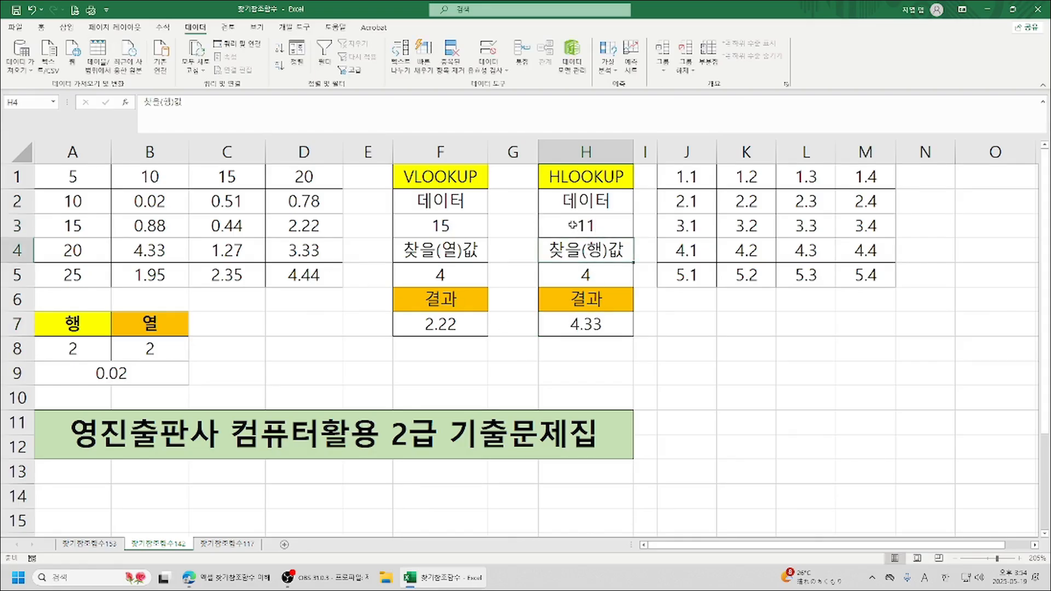